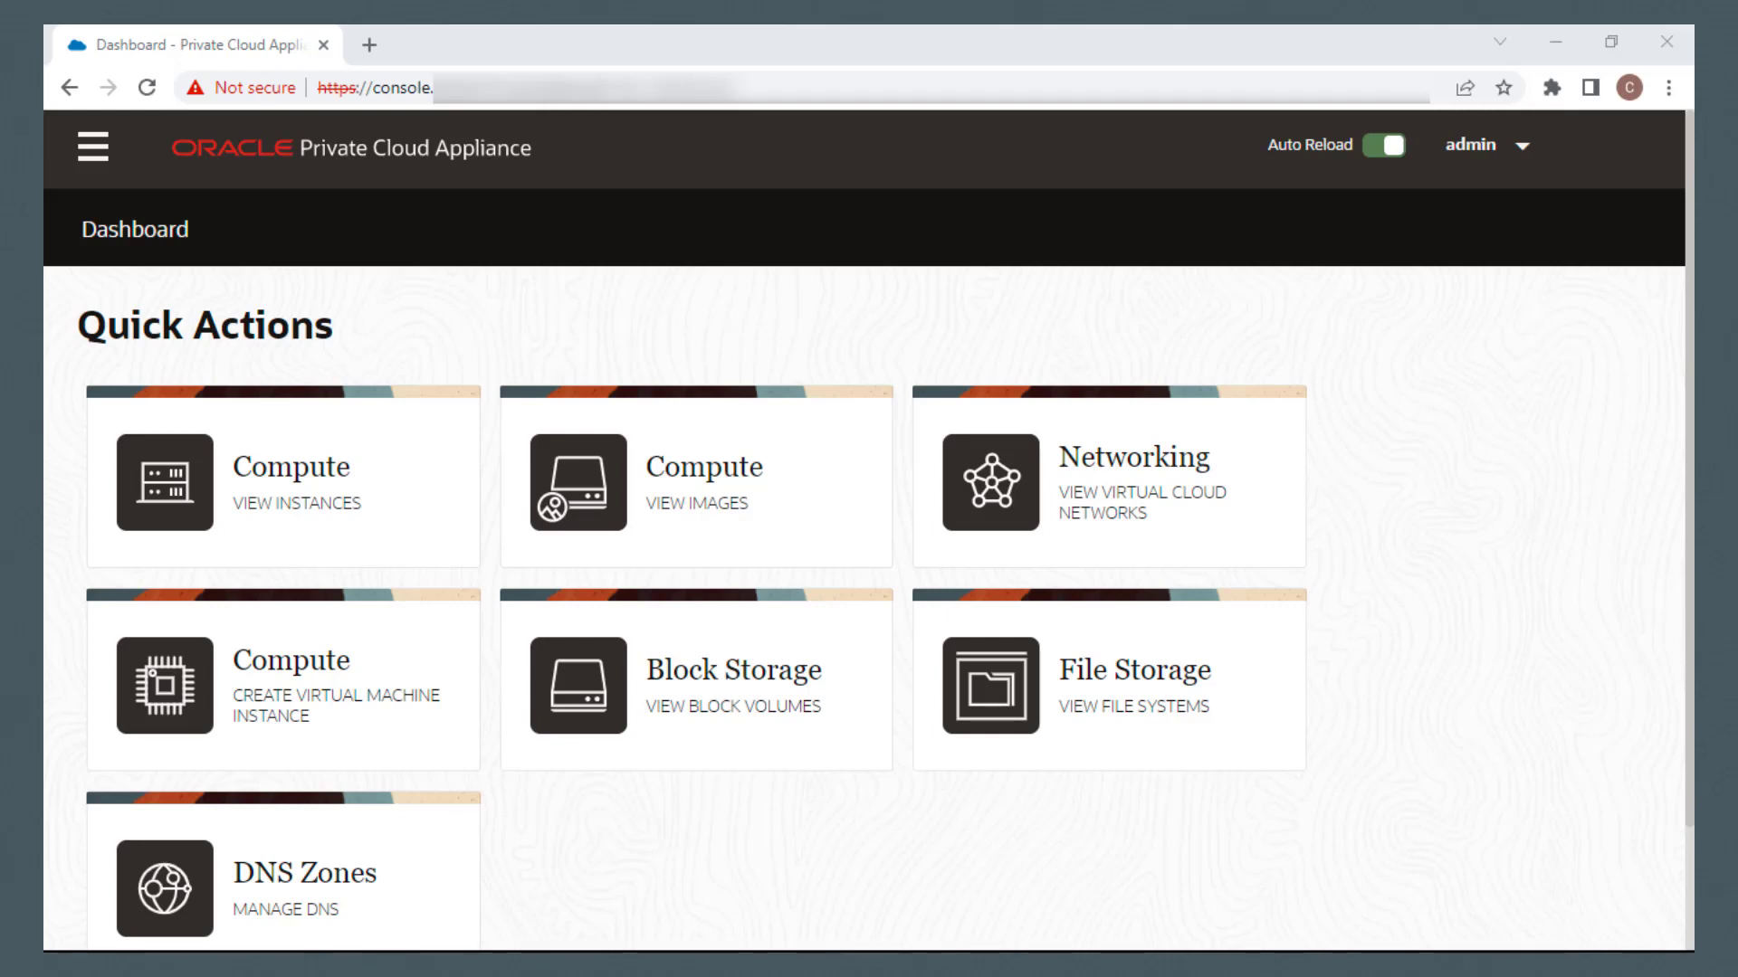
Open the Federation page of the Identity section in the Private Cloud Appliance console.
click(94, 146)
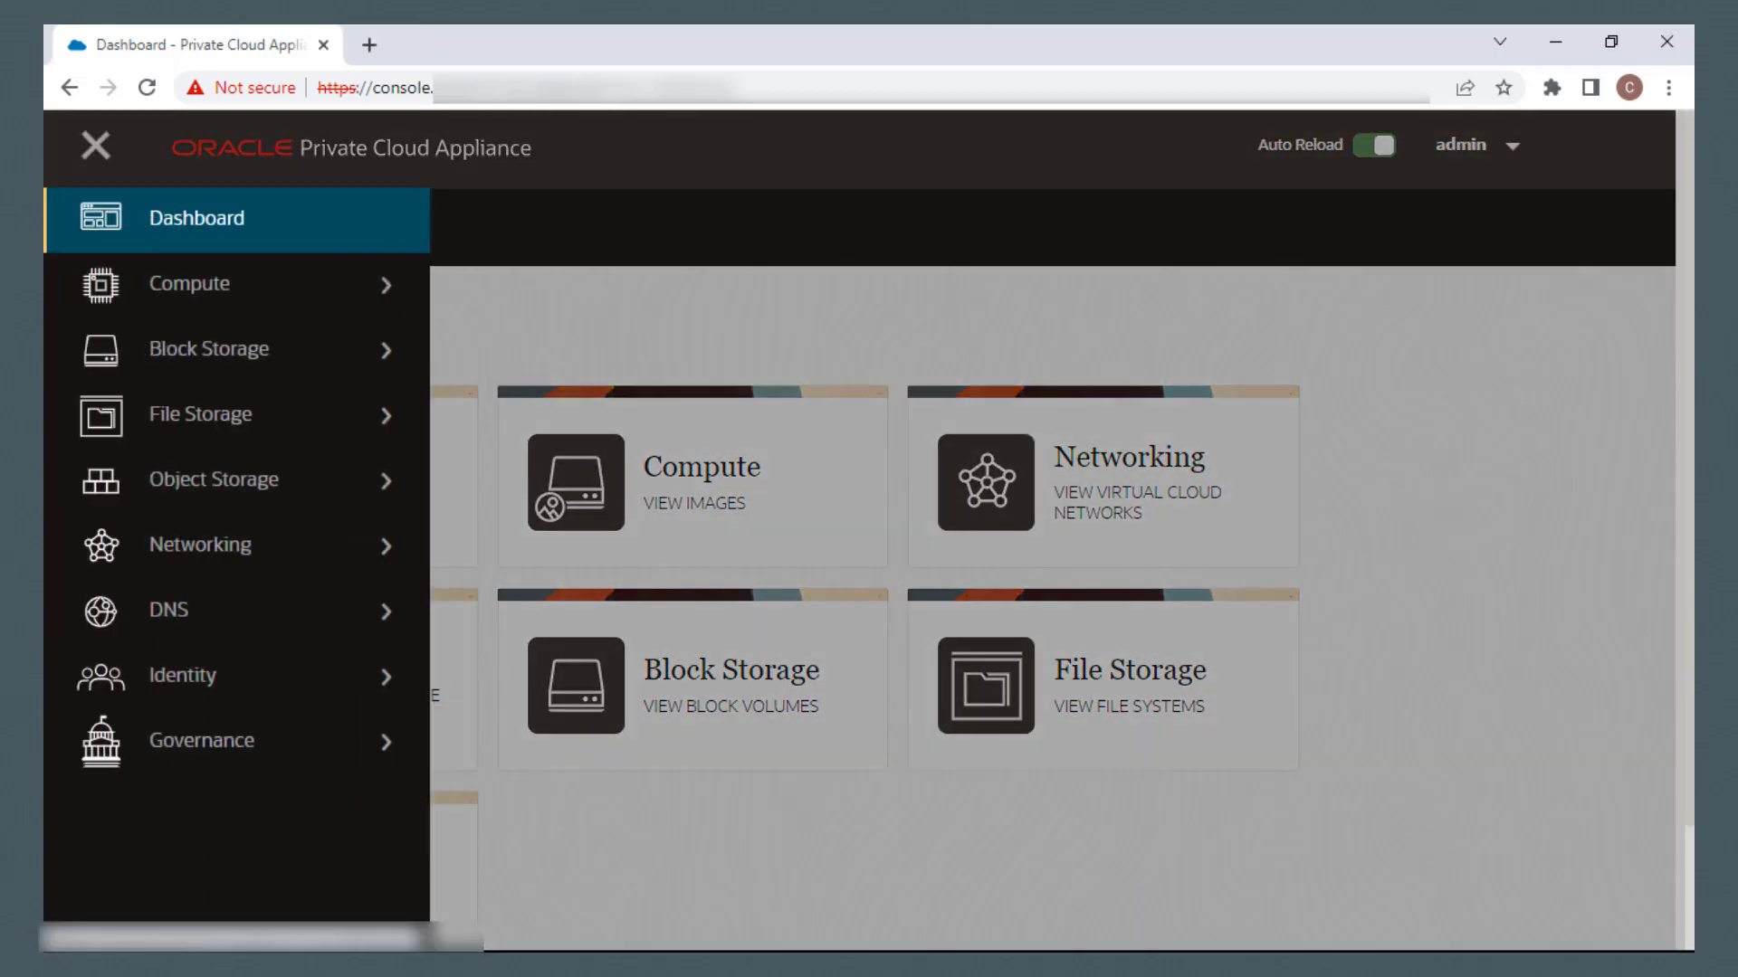
click(183, 677)
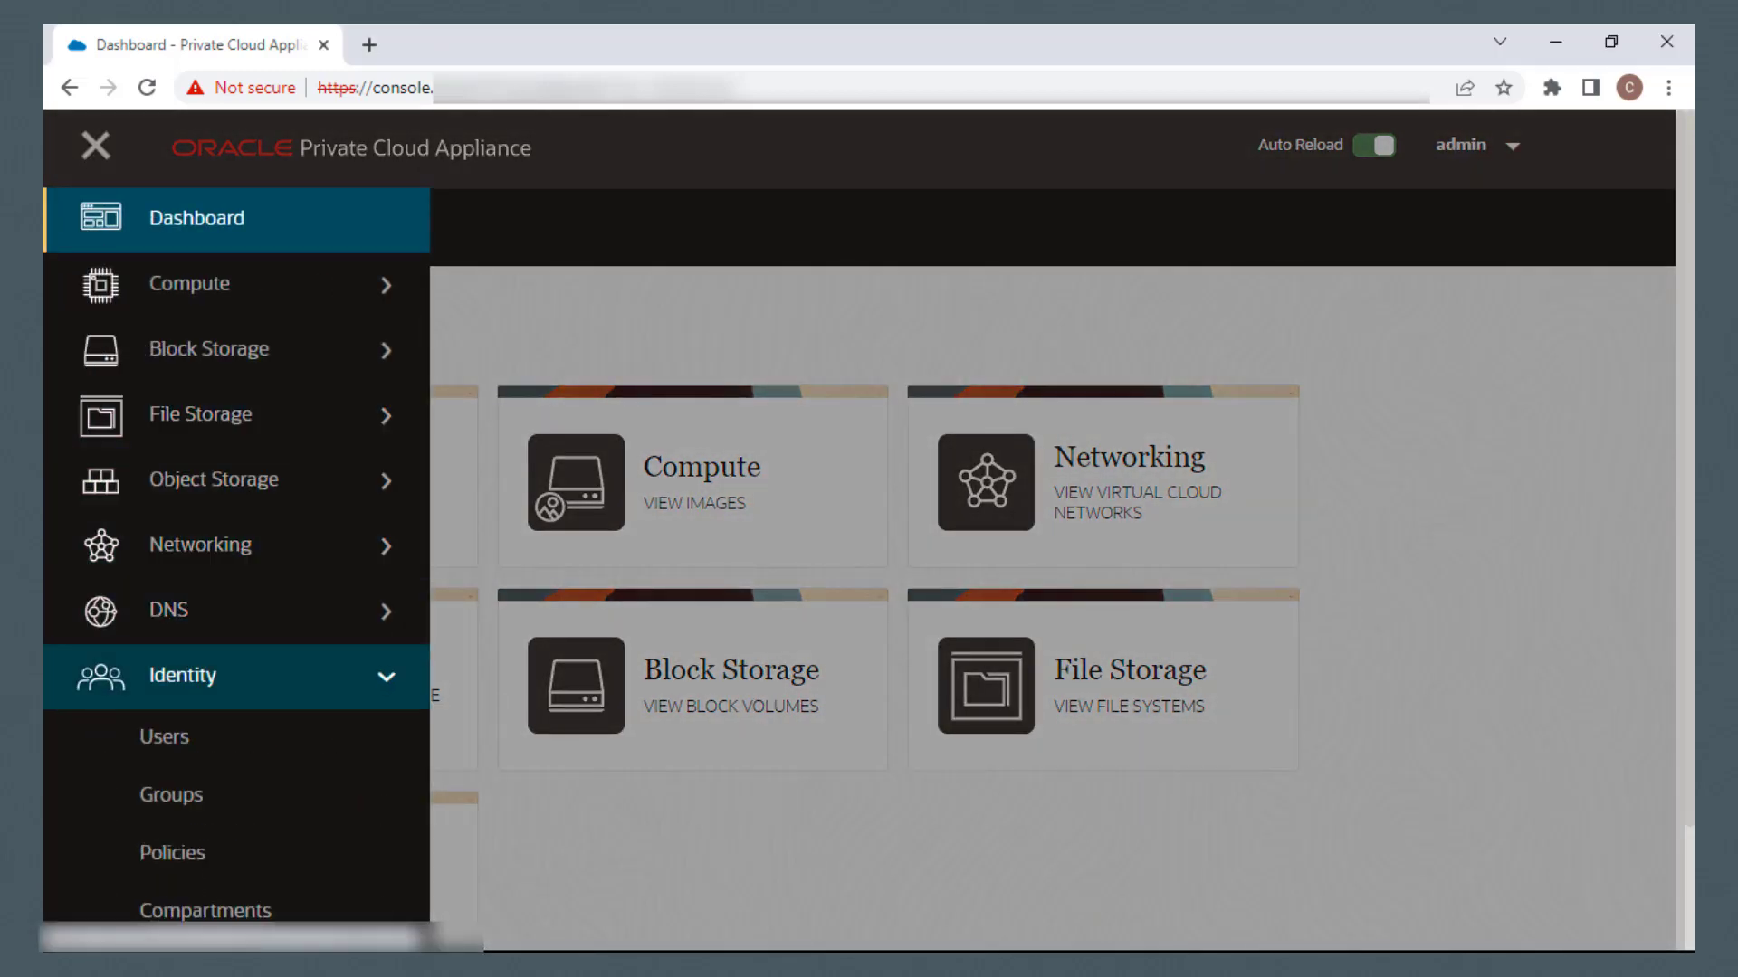
scroll(183, 677, down, 3)
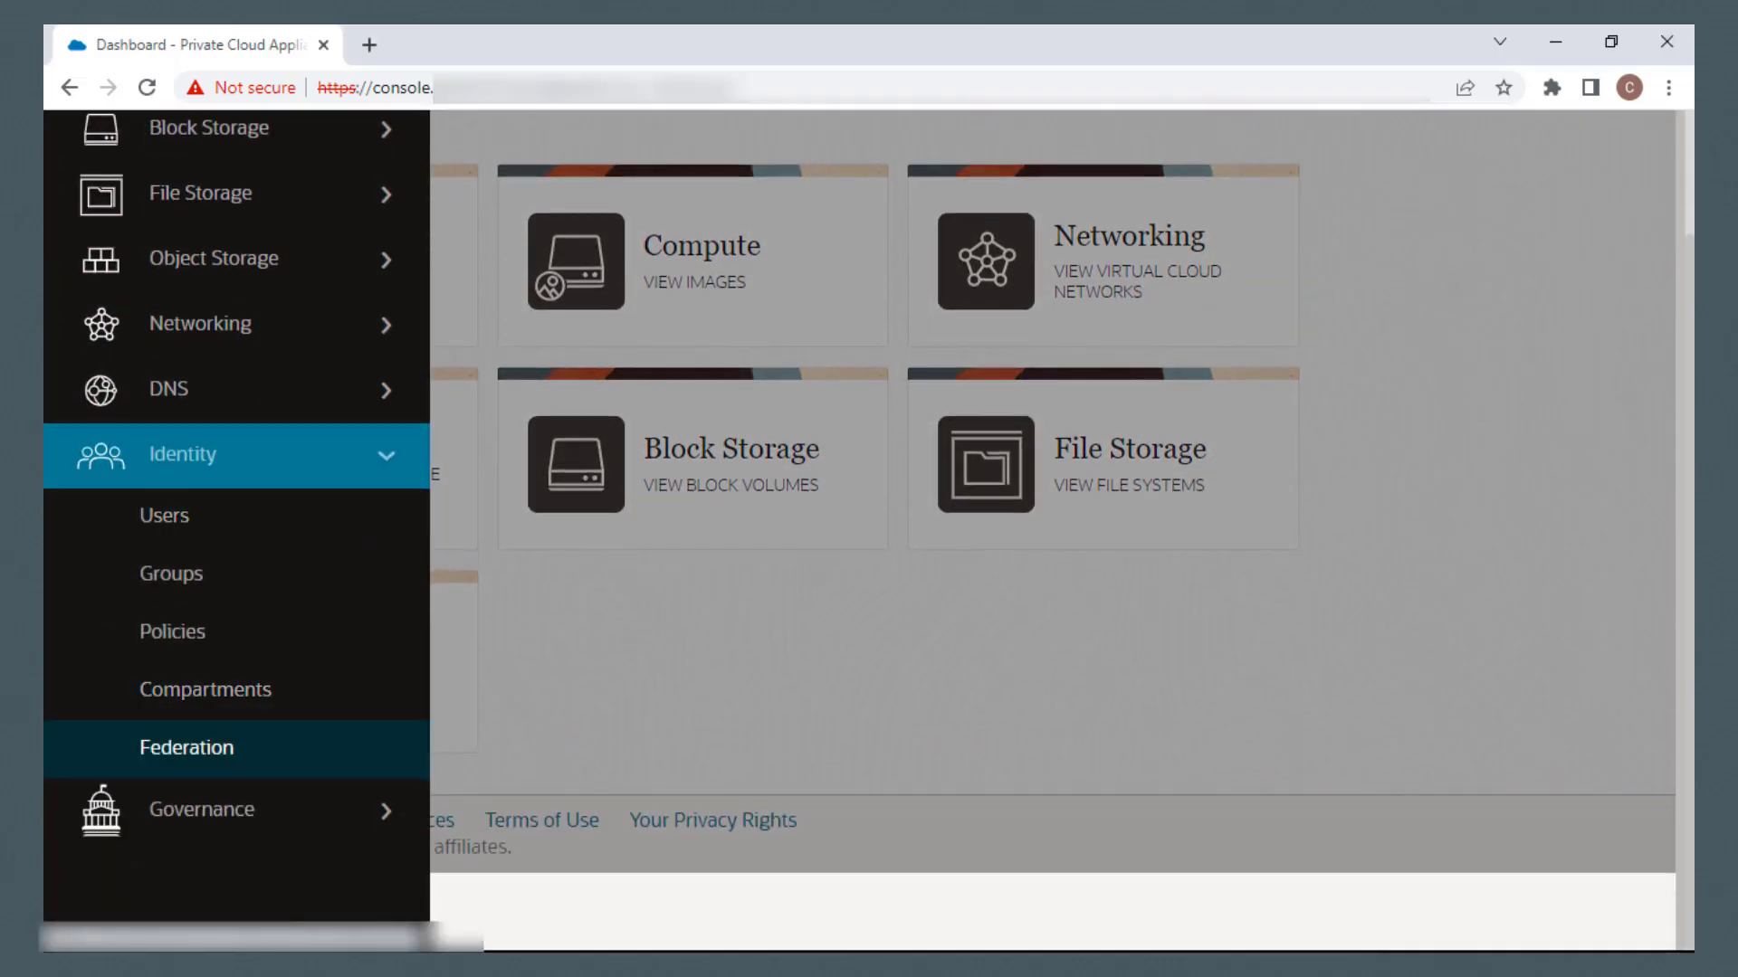
click(186, 747)
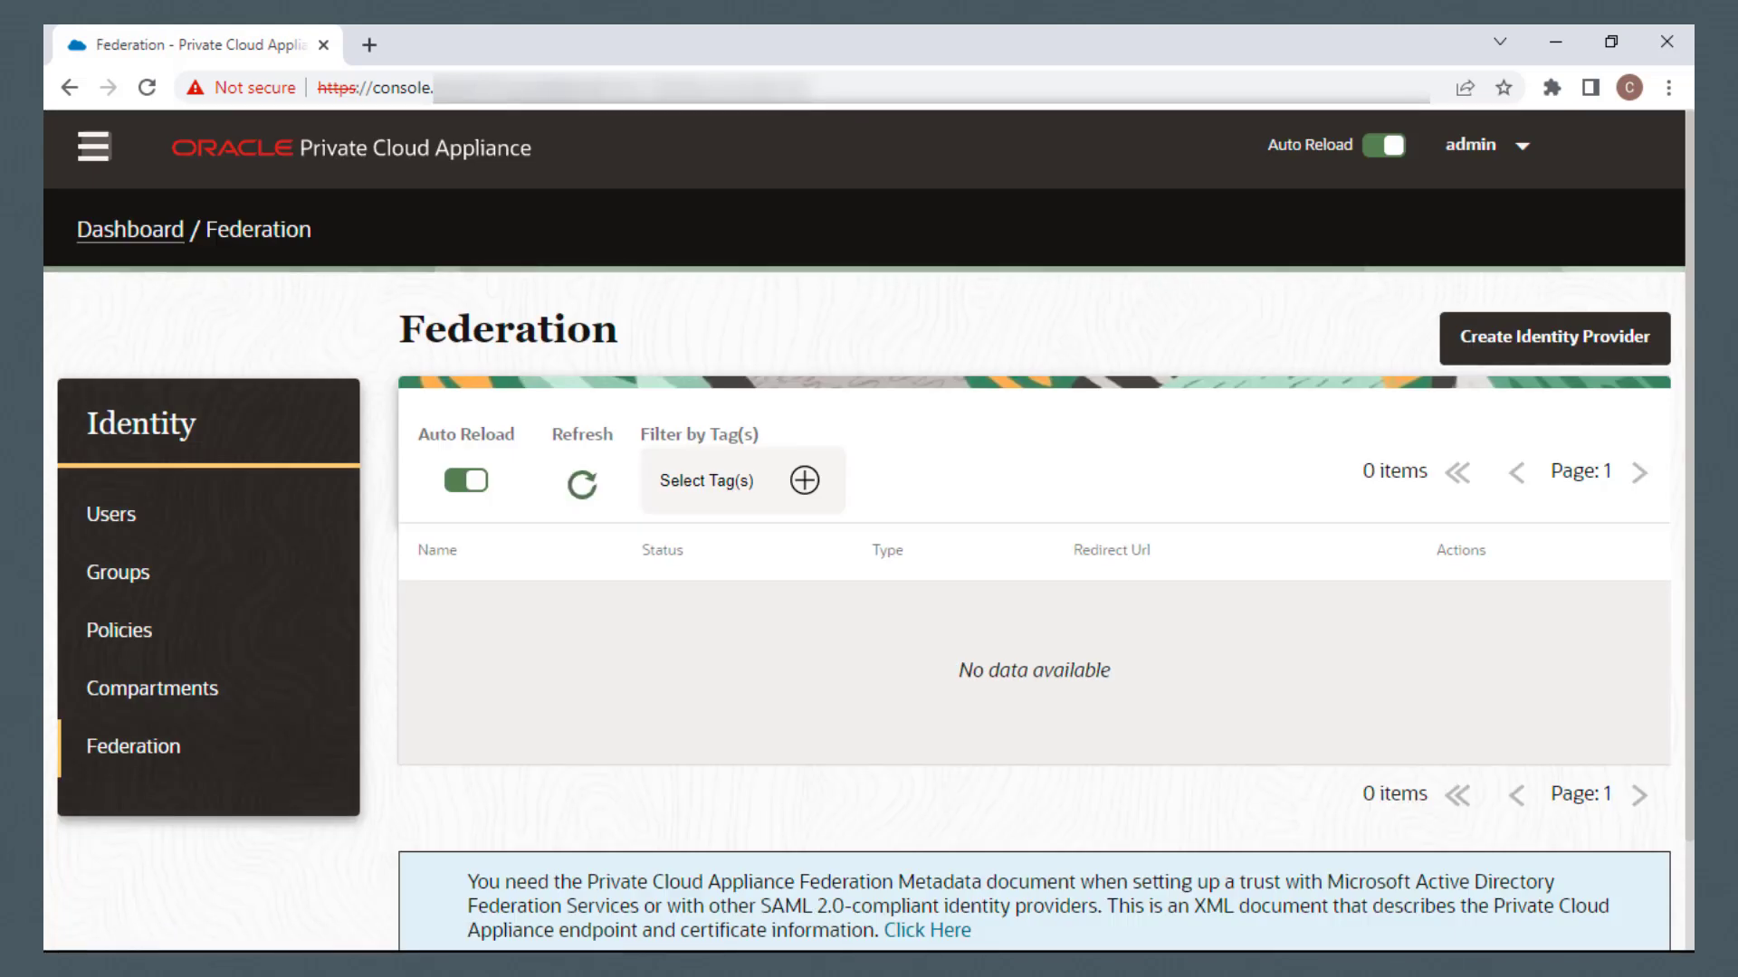
Open the Private Cloud Appliance Federation Metadata document and save it as downloads.xml in the Downloads folder.
scroll(869, 534, down, 2)
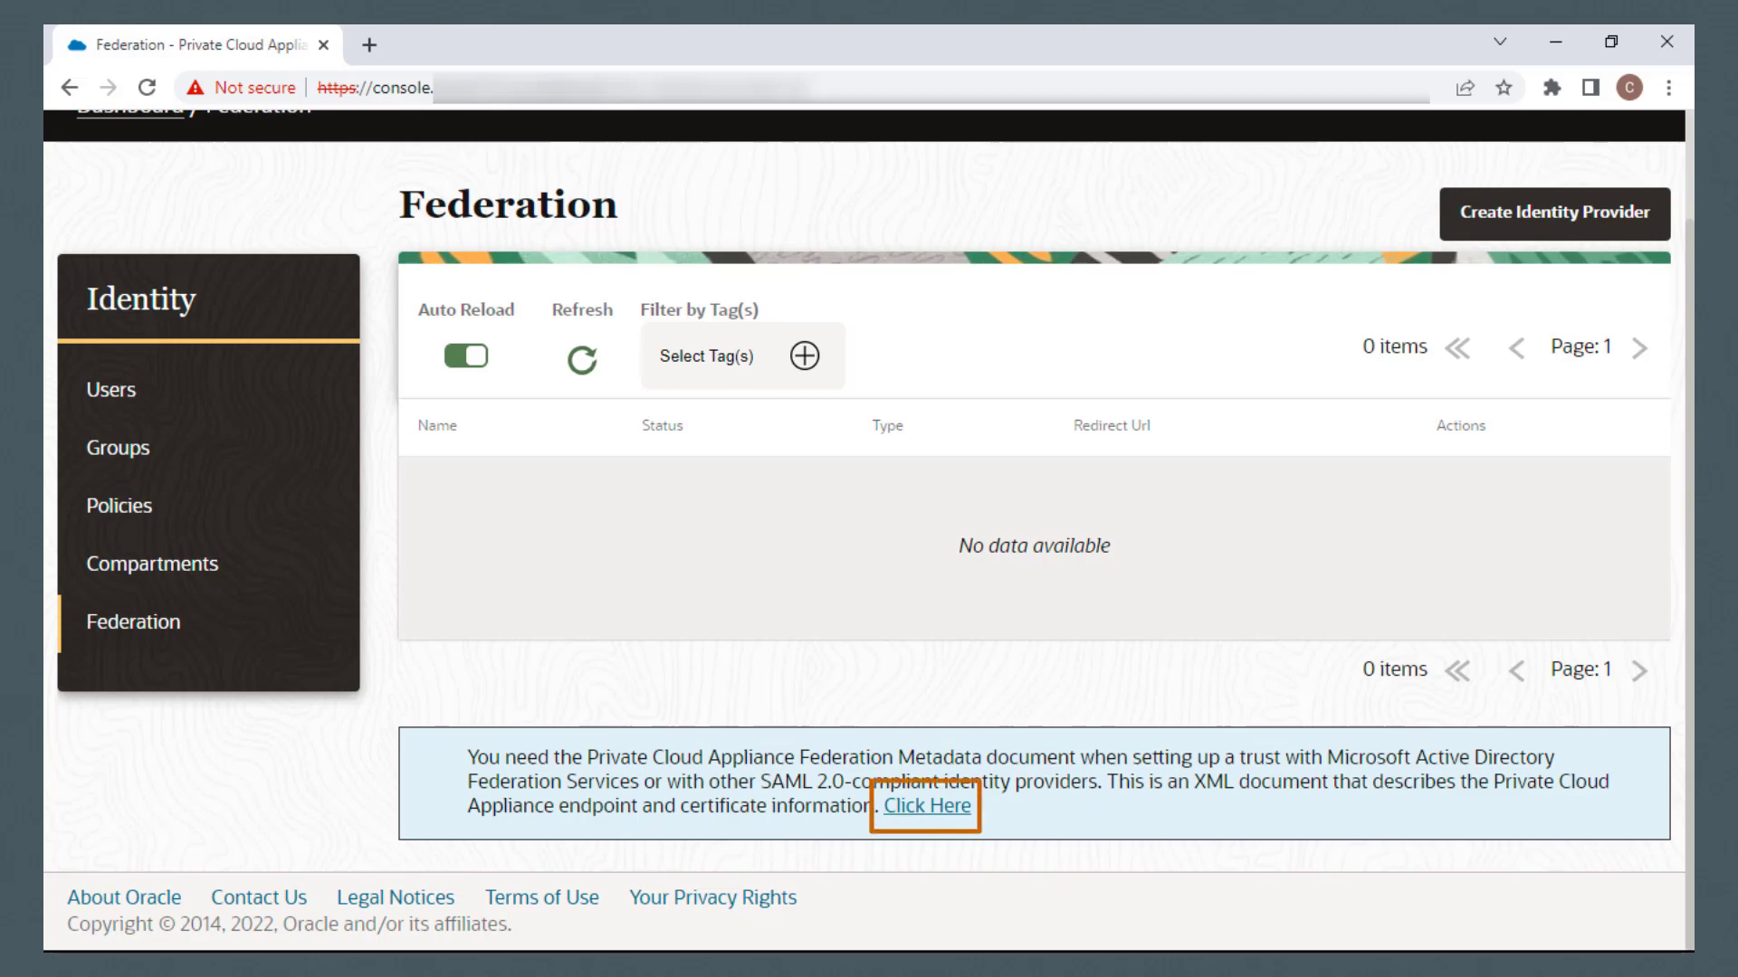
click(927, 807)
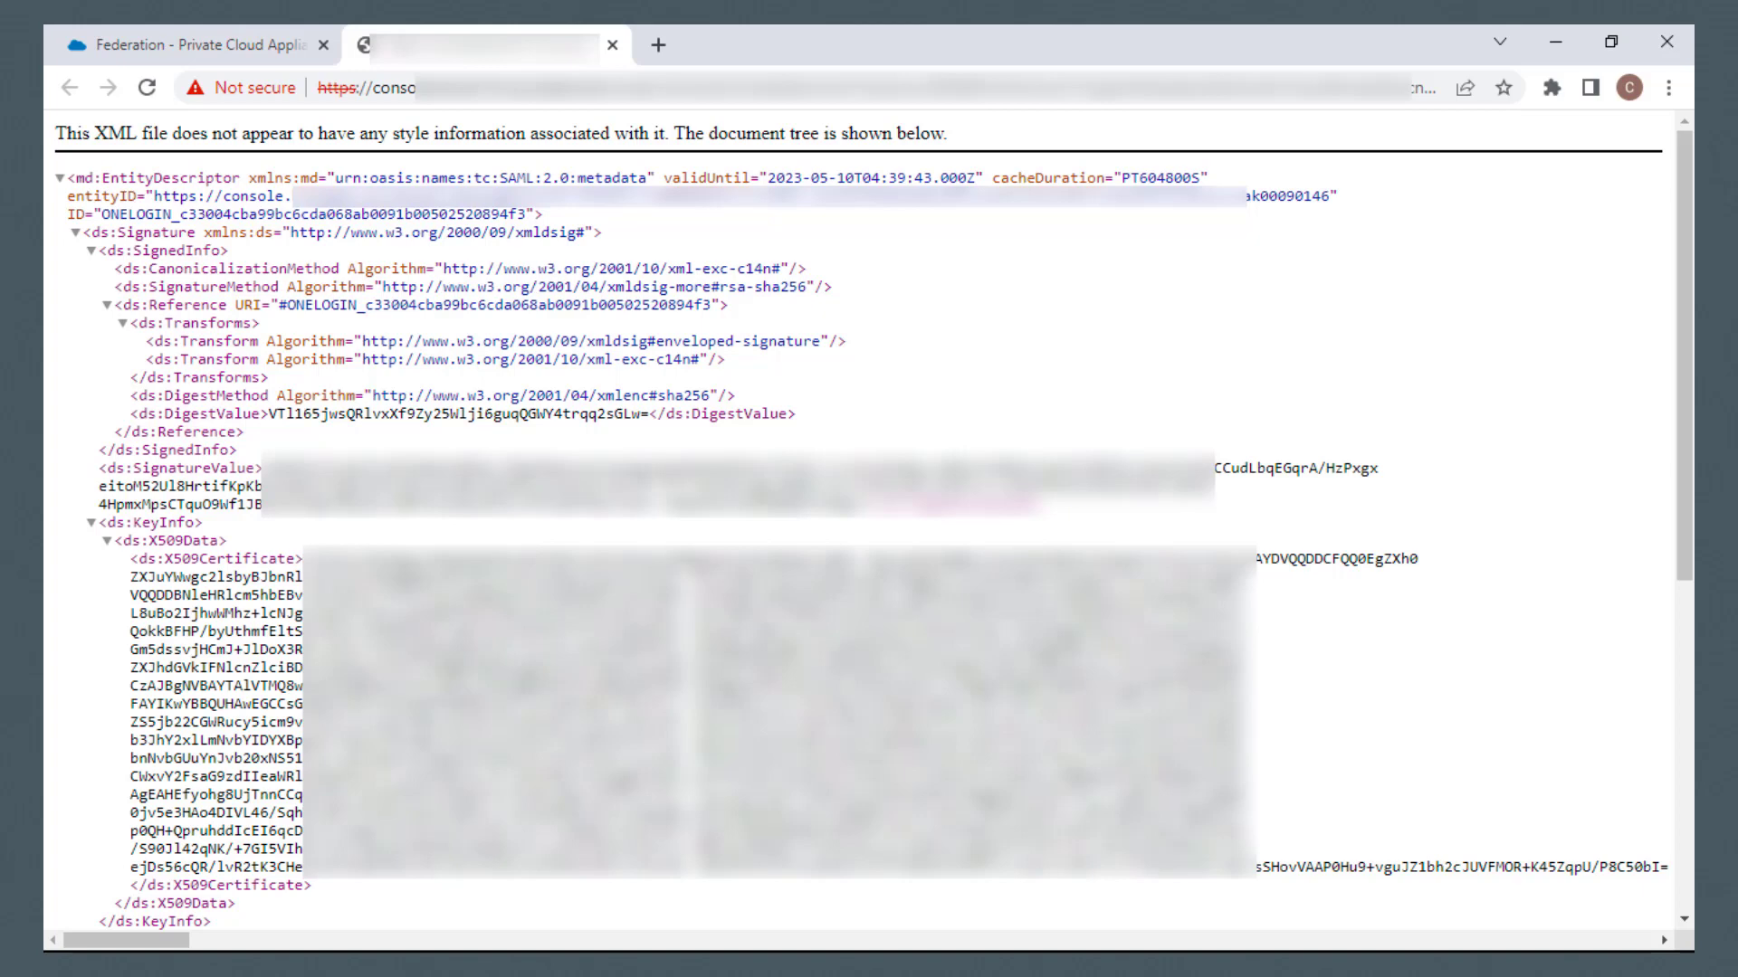
right_click(1212, 337)
click(1267, 448)
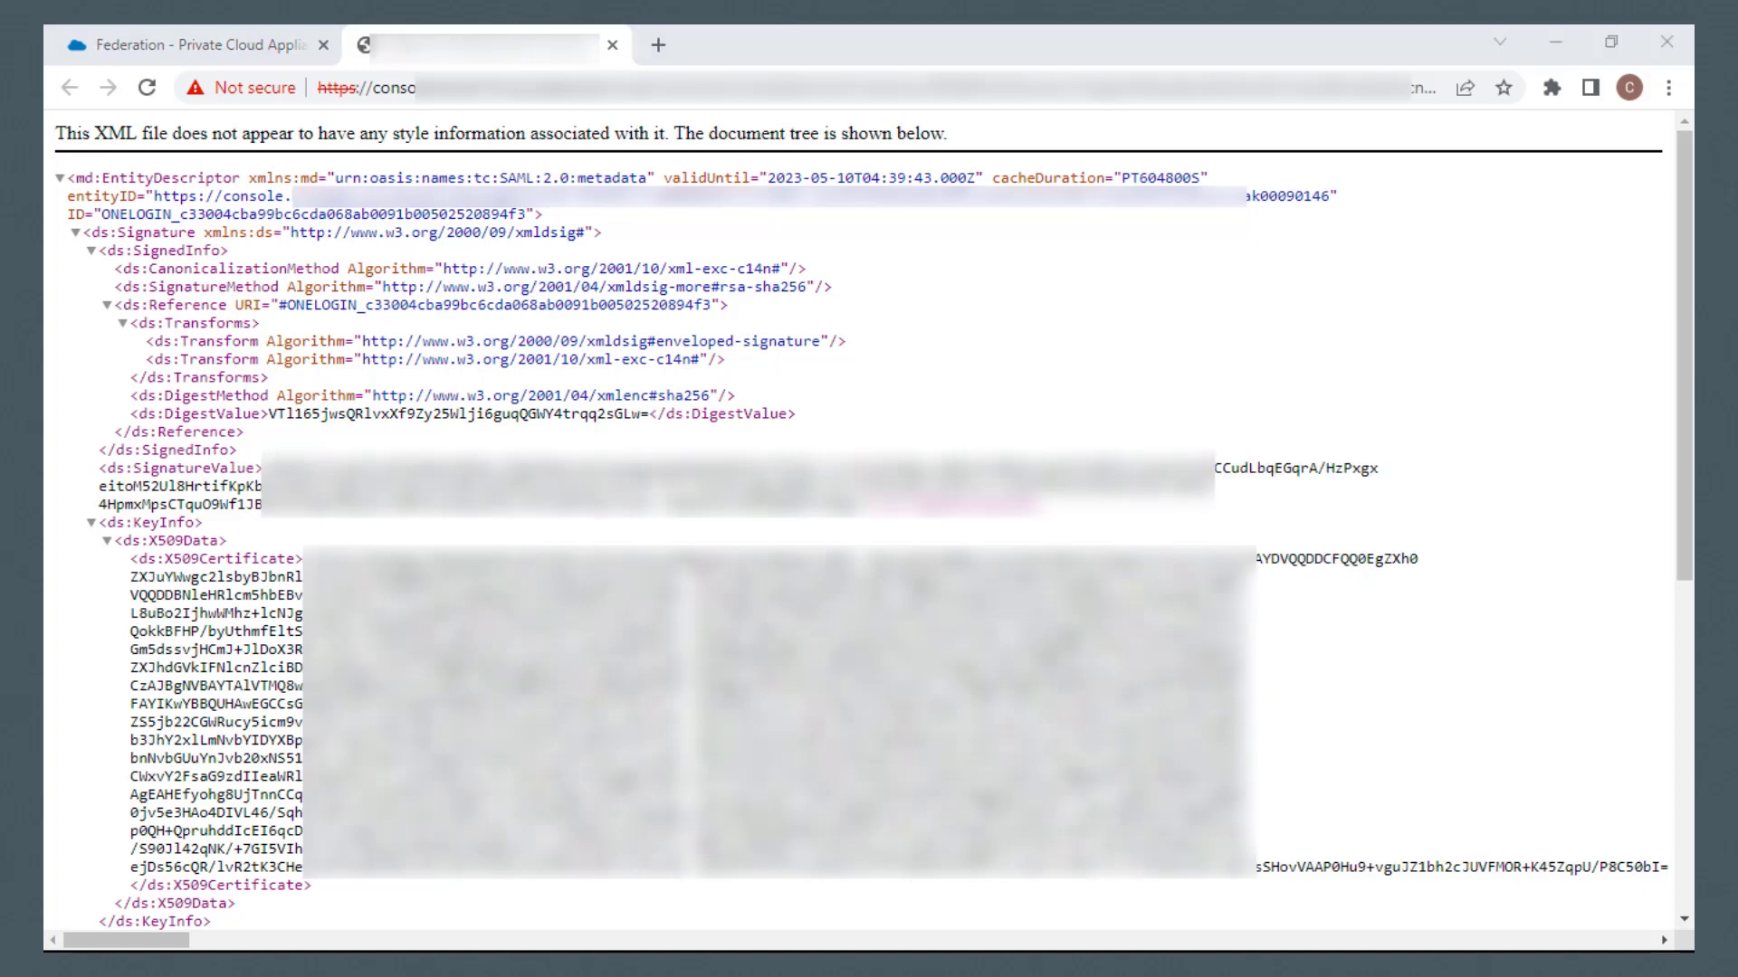
text(downloads.xml)
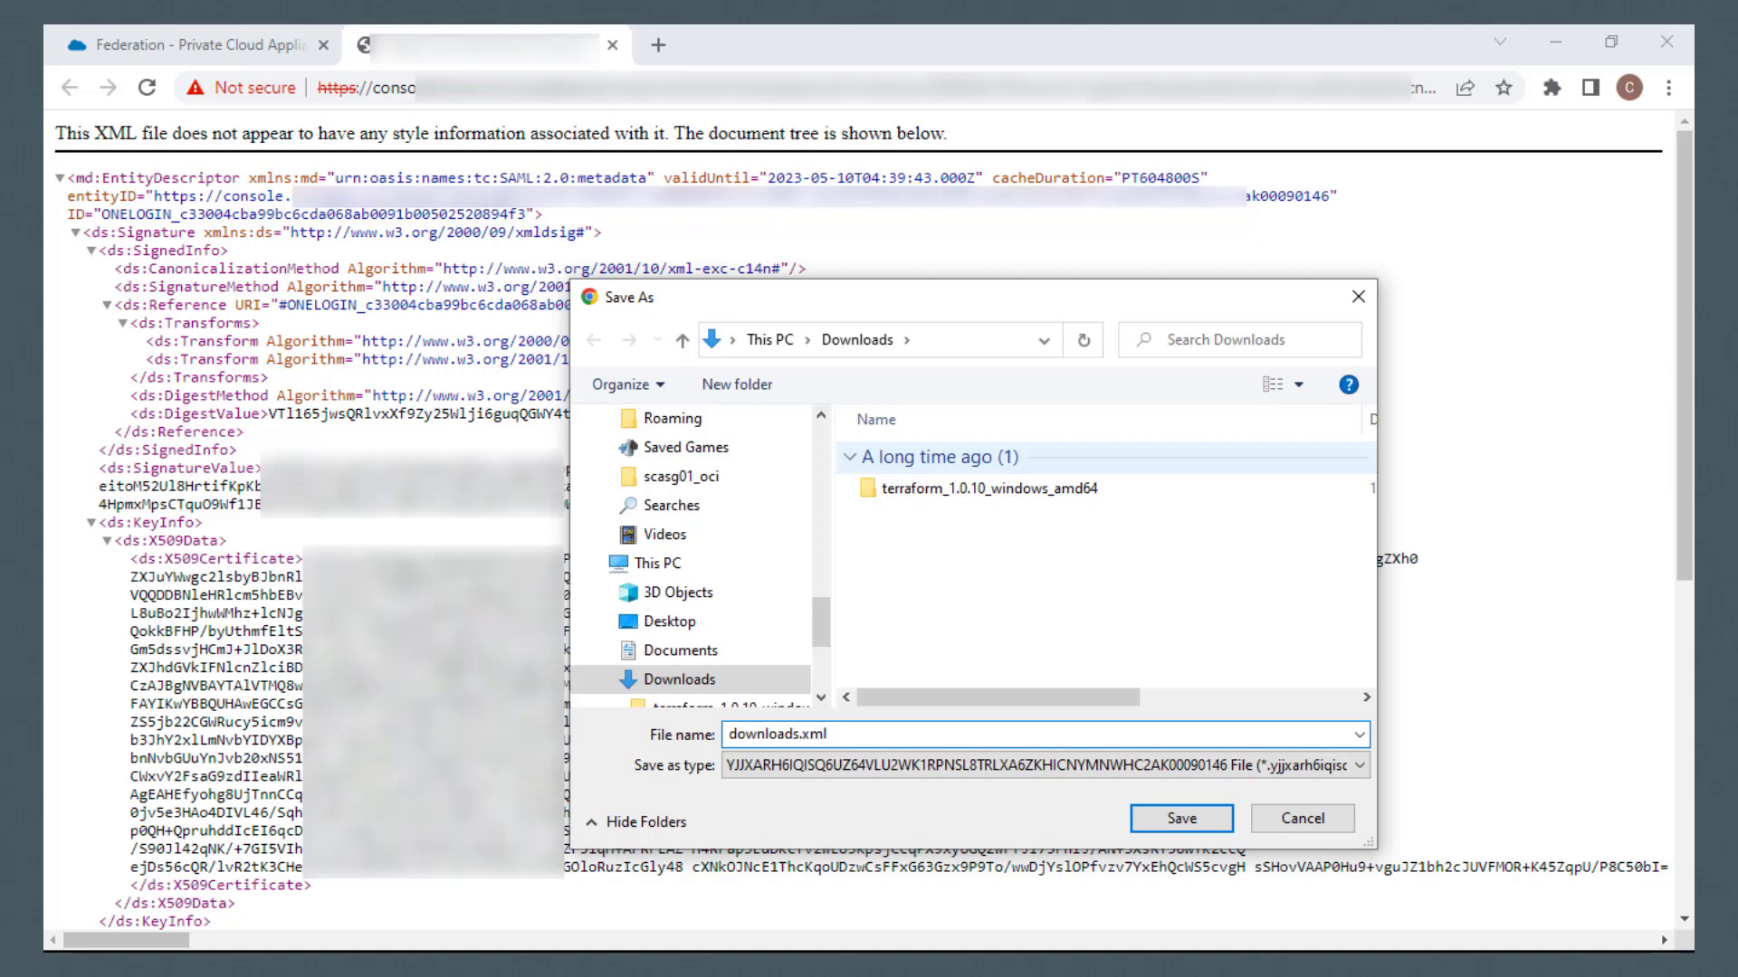
key(Return)
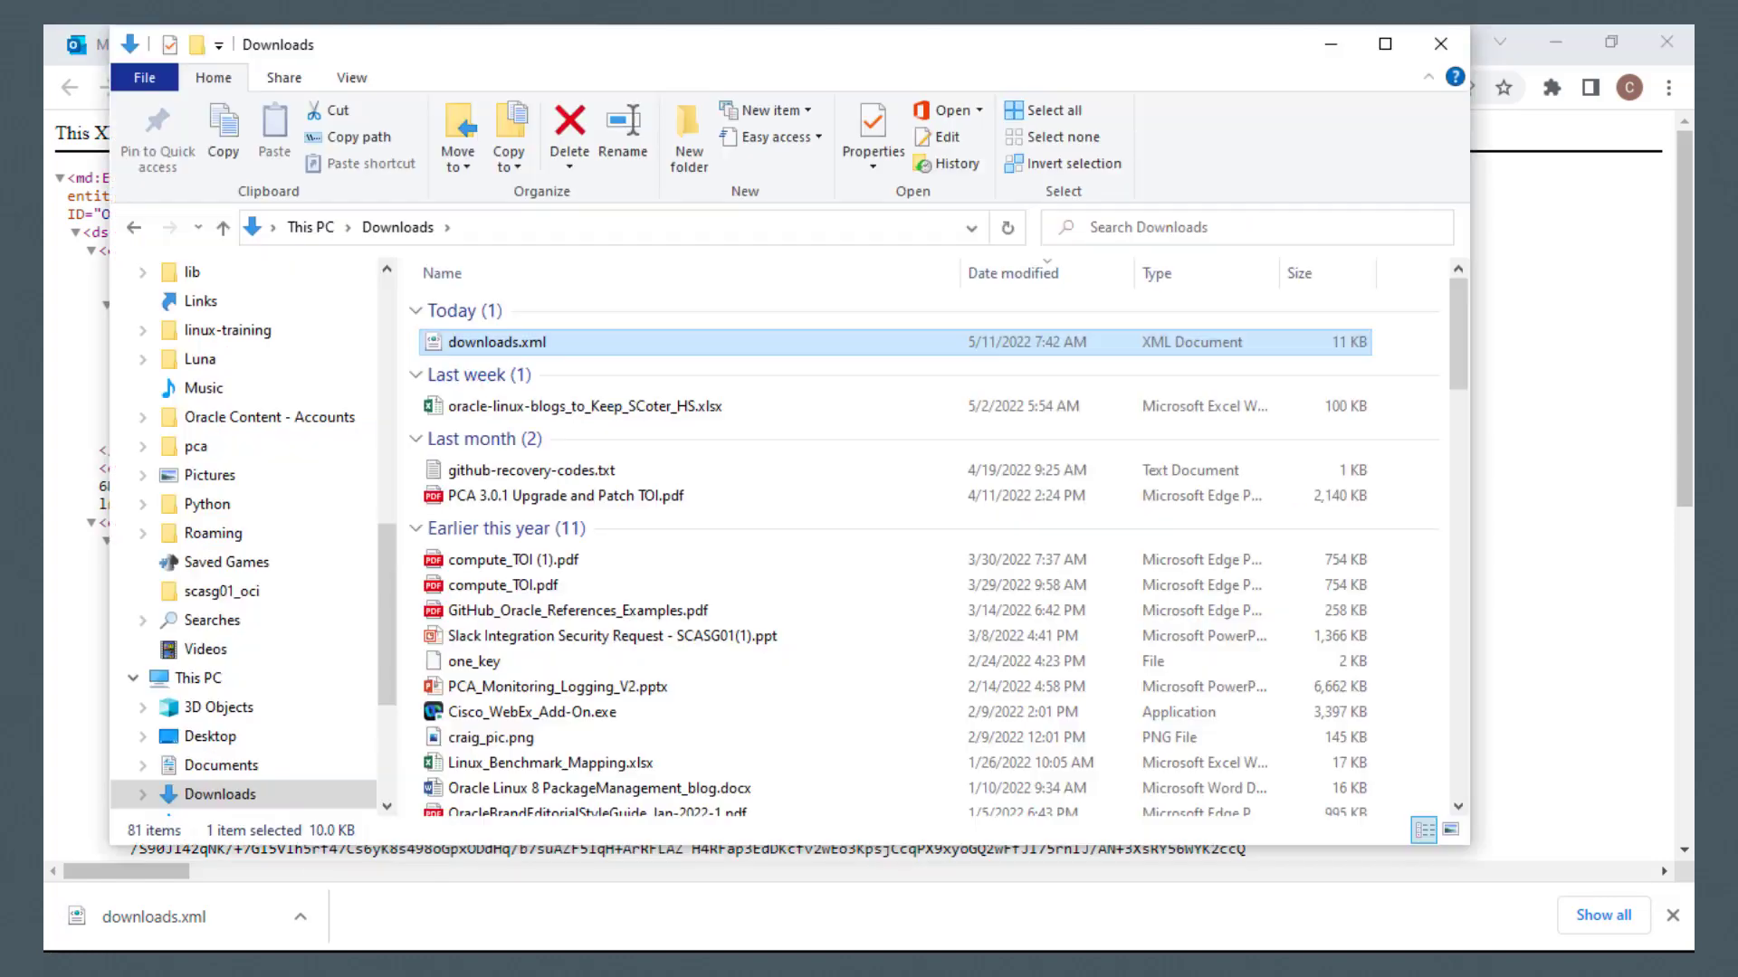
Open downloads.xml from the Downloads folder in Notepad and copy its entire contents.
right_click(486, 342)
mouse_move(525, 493)
click(1059, 551)
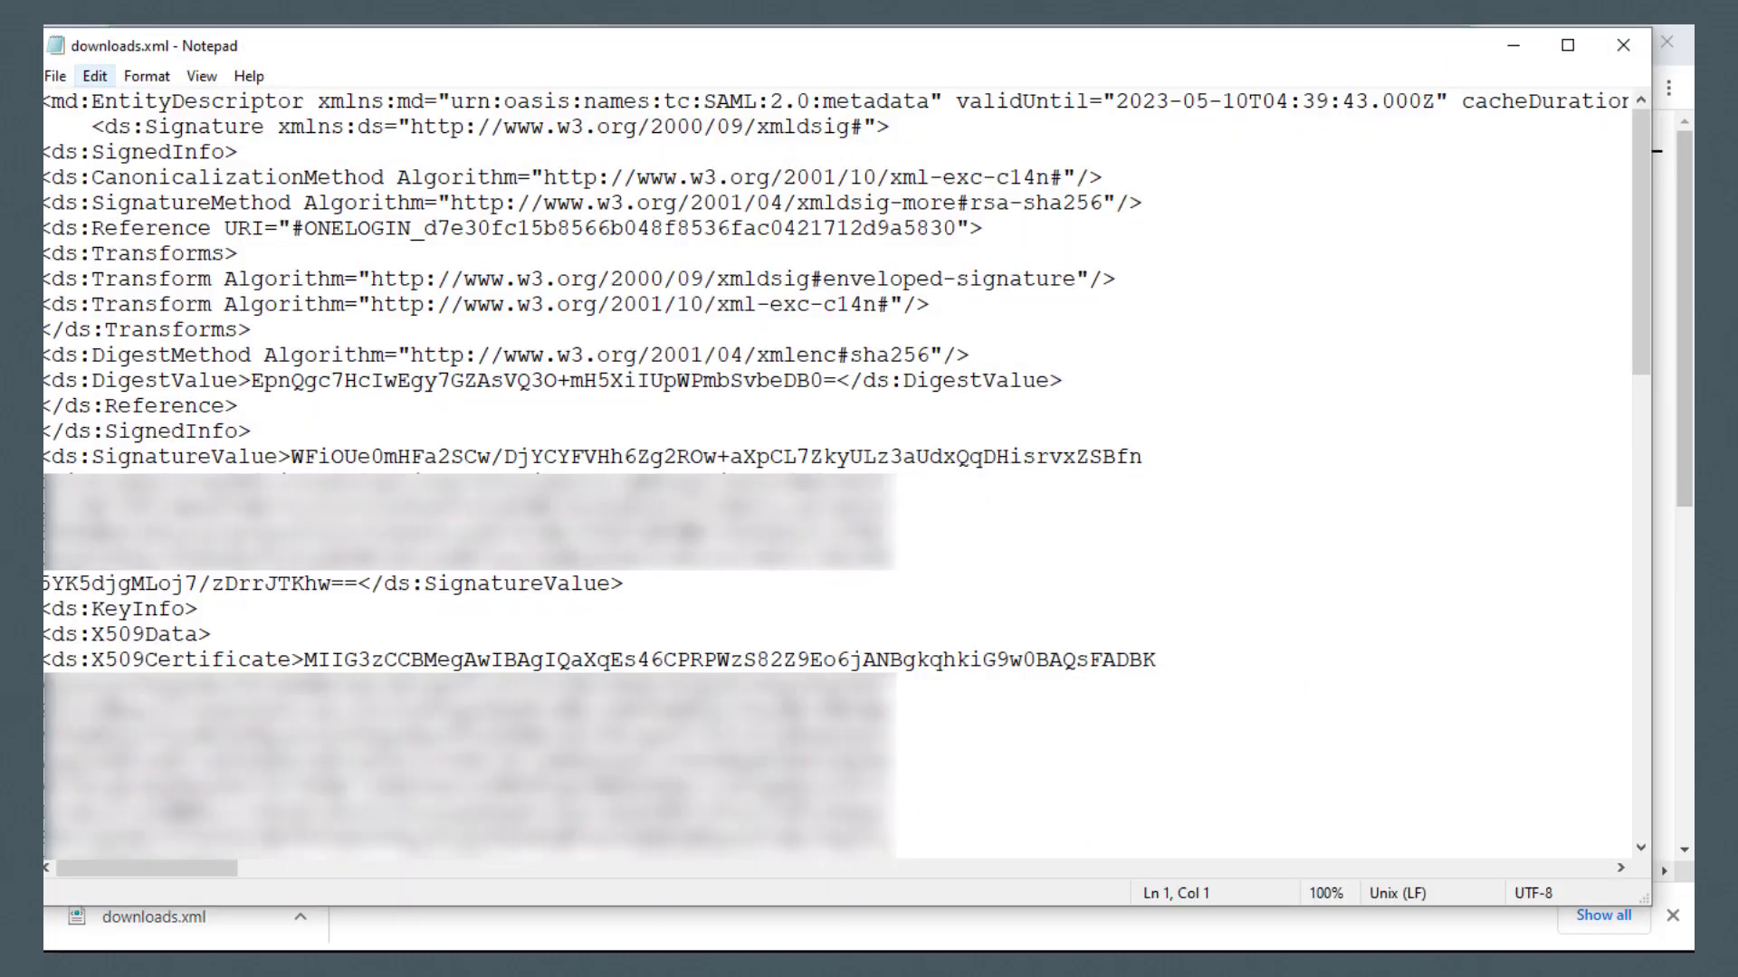
click(94, 76)
click(145, 422)
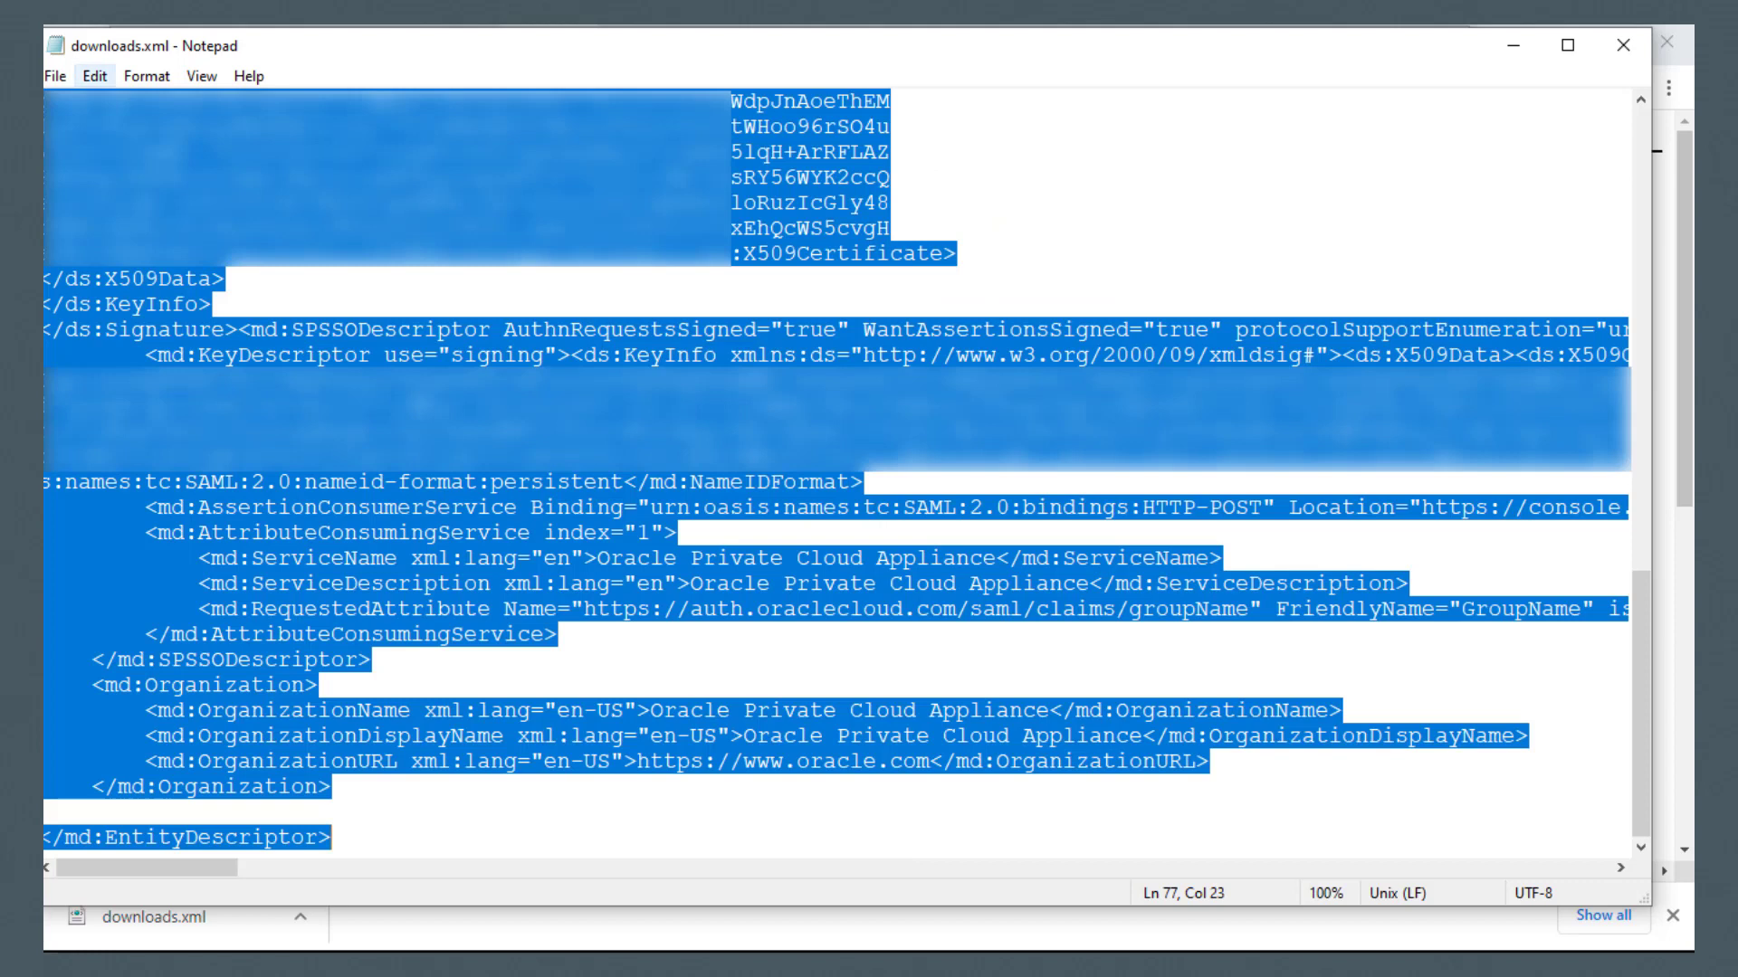
click(94, 76)
click(194, 167)
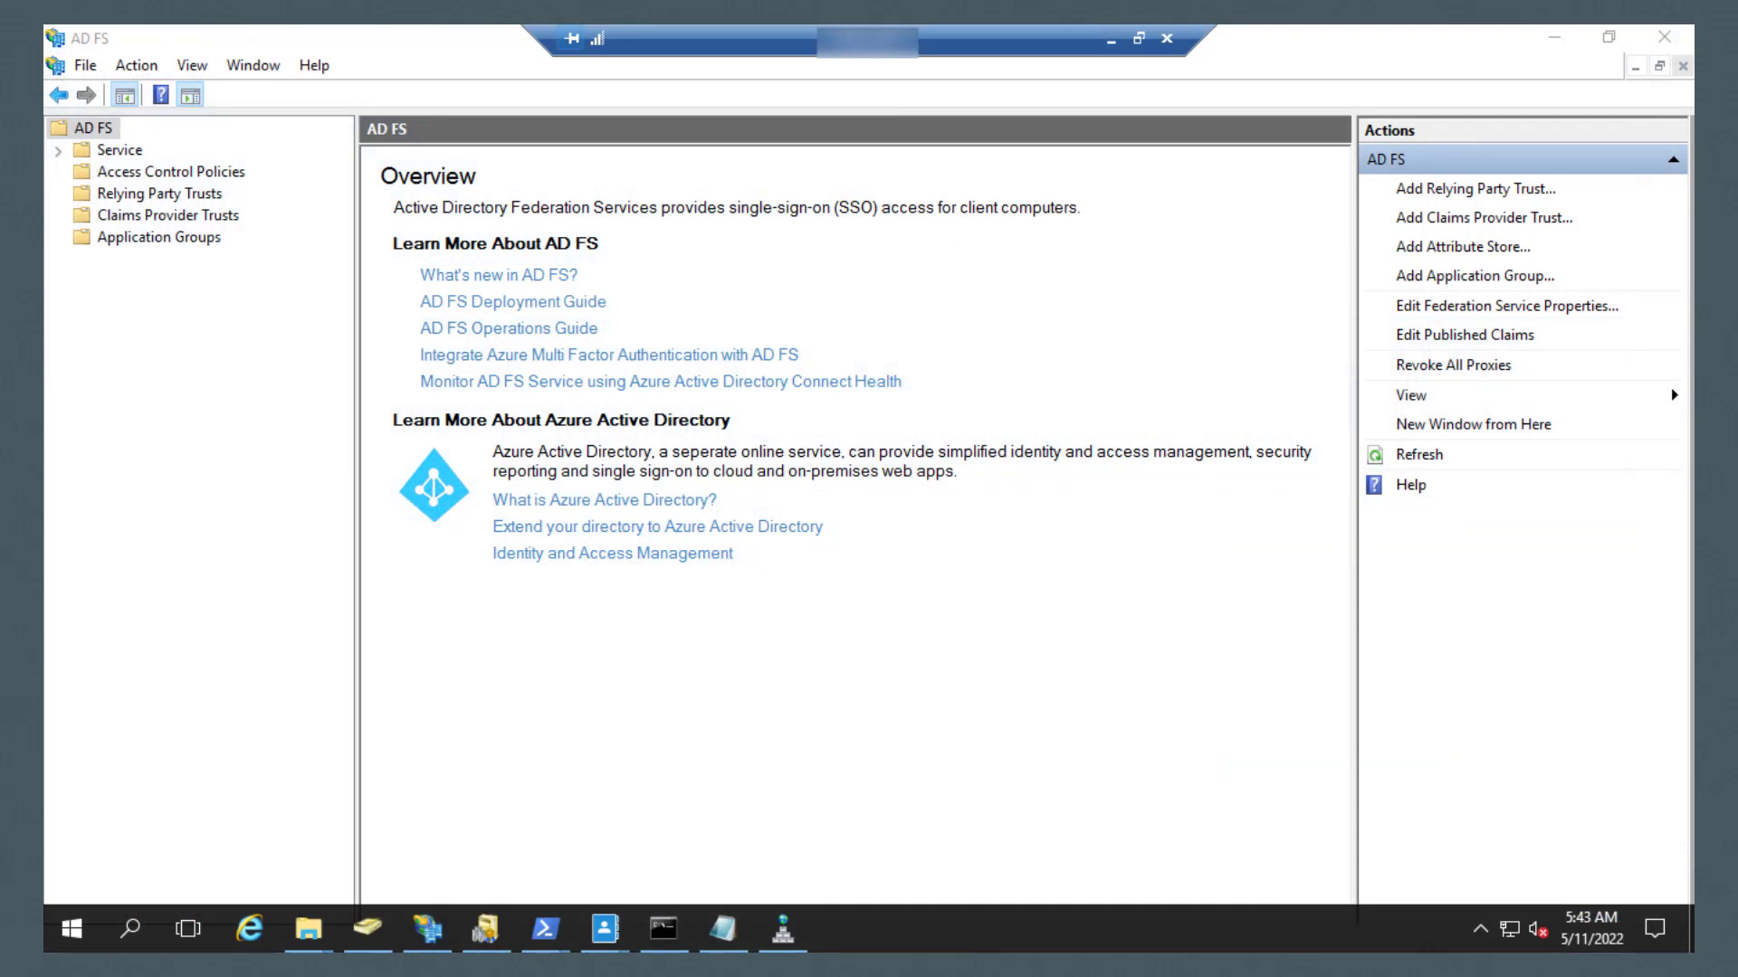
Switch to the AD FS server and paste the copied metadata into a new Notepad document.
key(super)
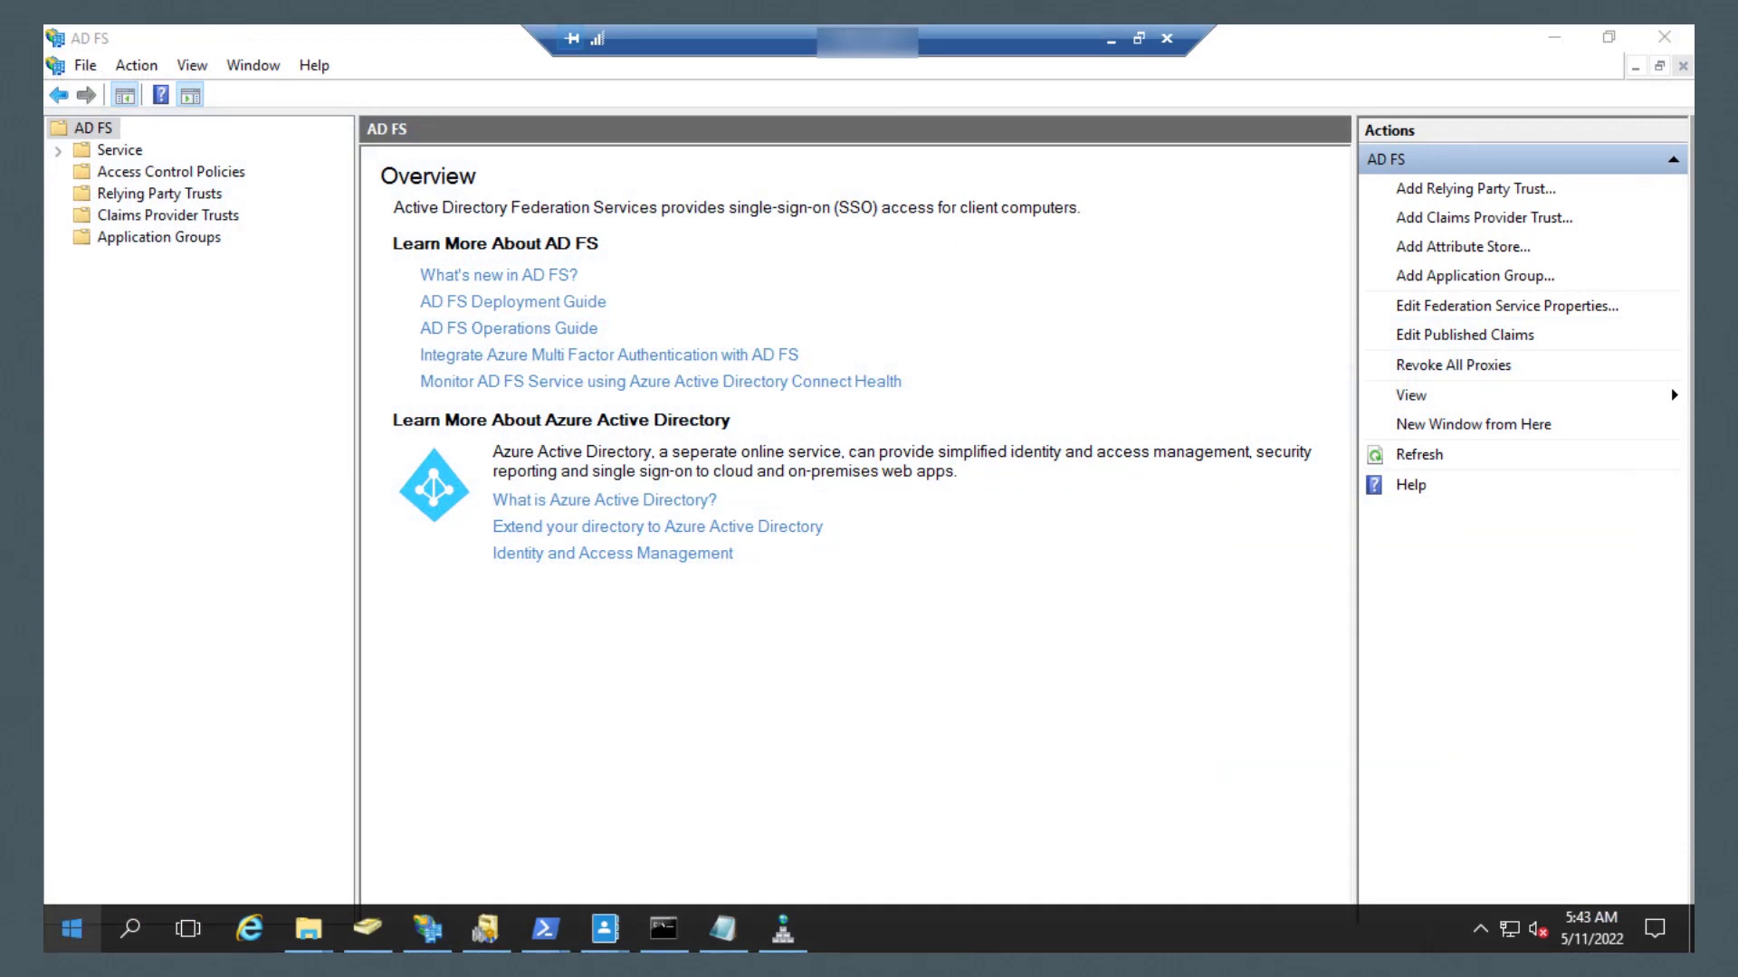
click(198, 249)
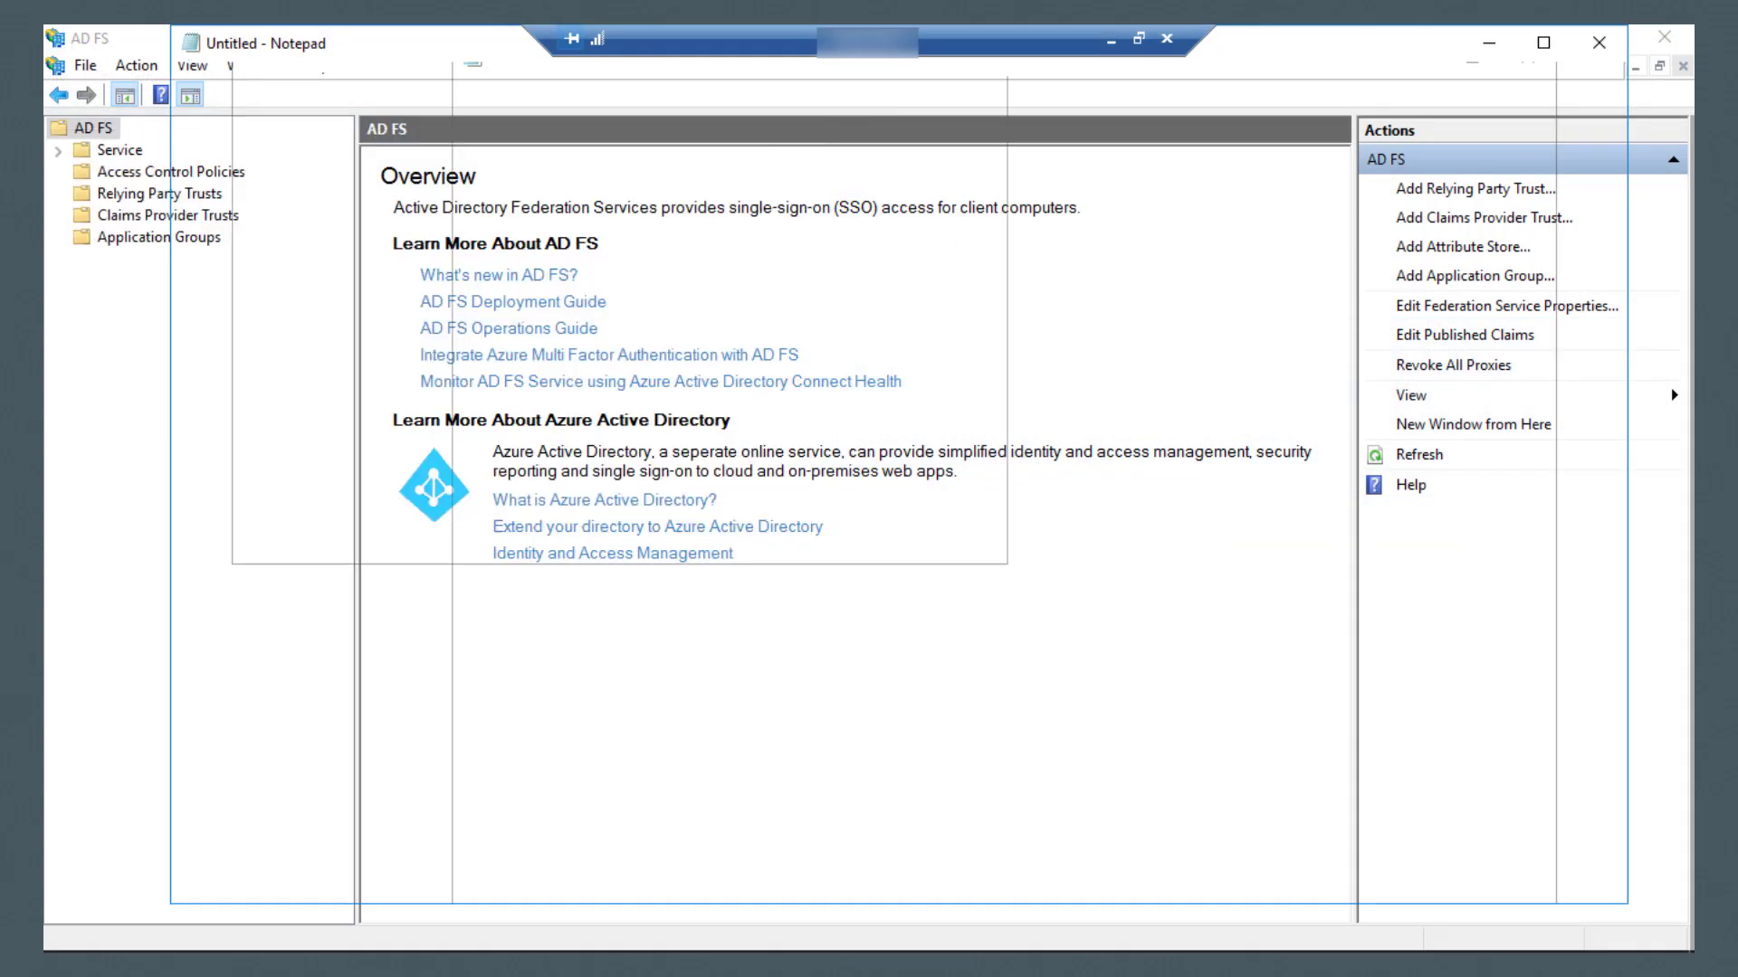
key(Down)
key(Down)
key(Down)
key(Down)
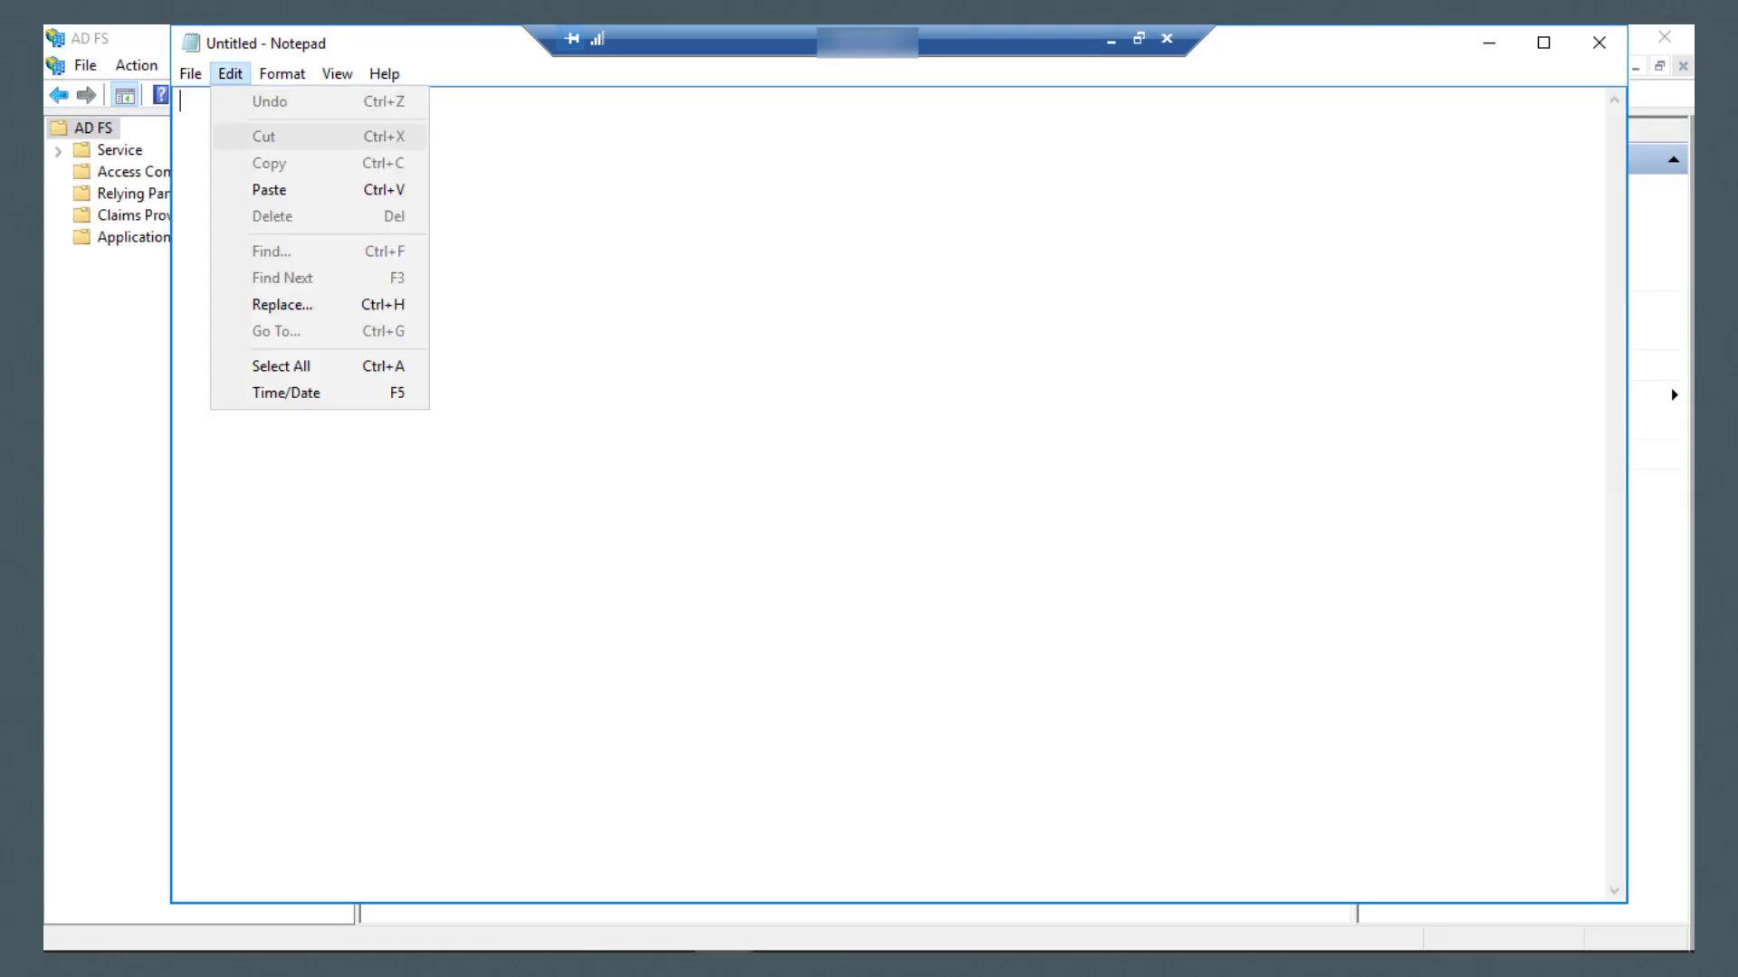
key(Return)
Save the pasted metadata in the Documents folder as broom15_ce.xml with the file type All Files.
key(alt)
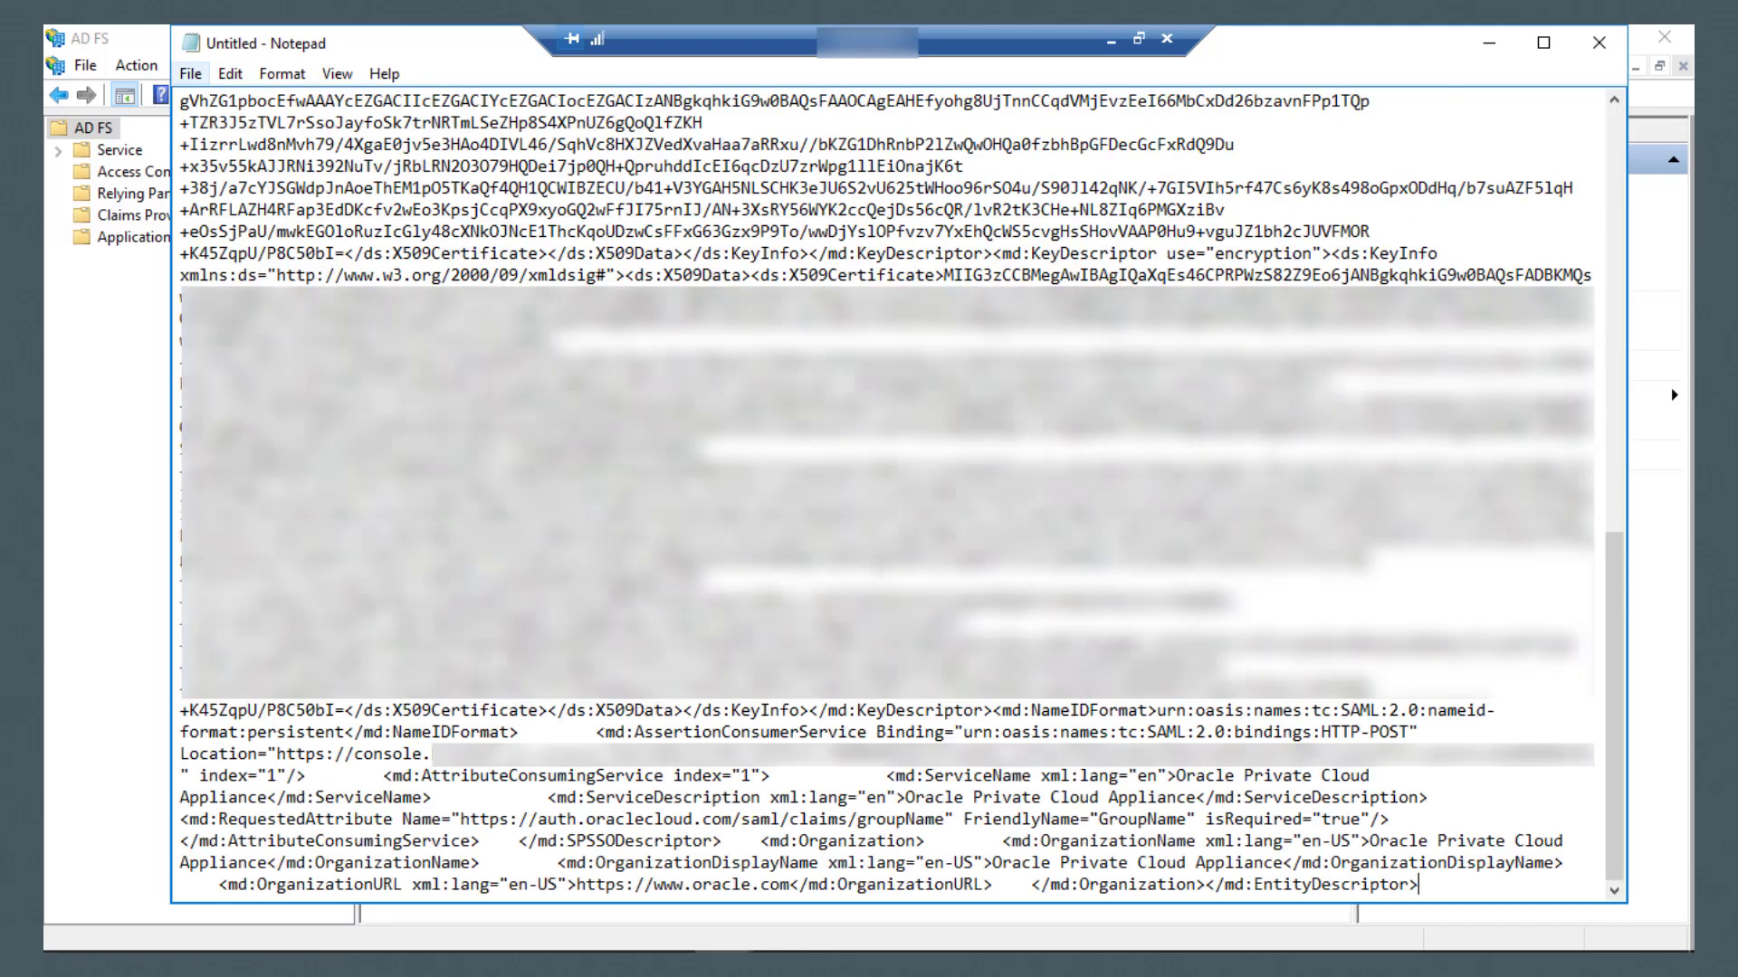
key(Down)
key(Down)
key(Down)
key(Down)
key(Return)
key(Tab)
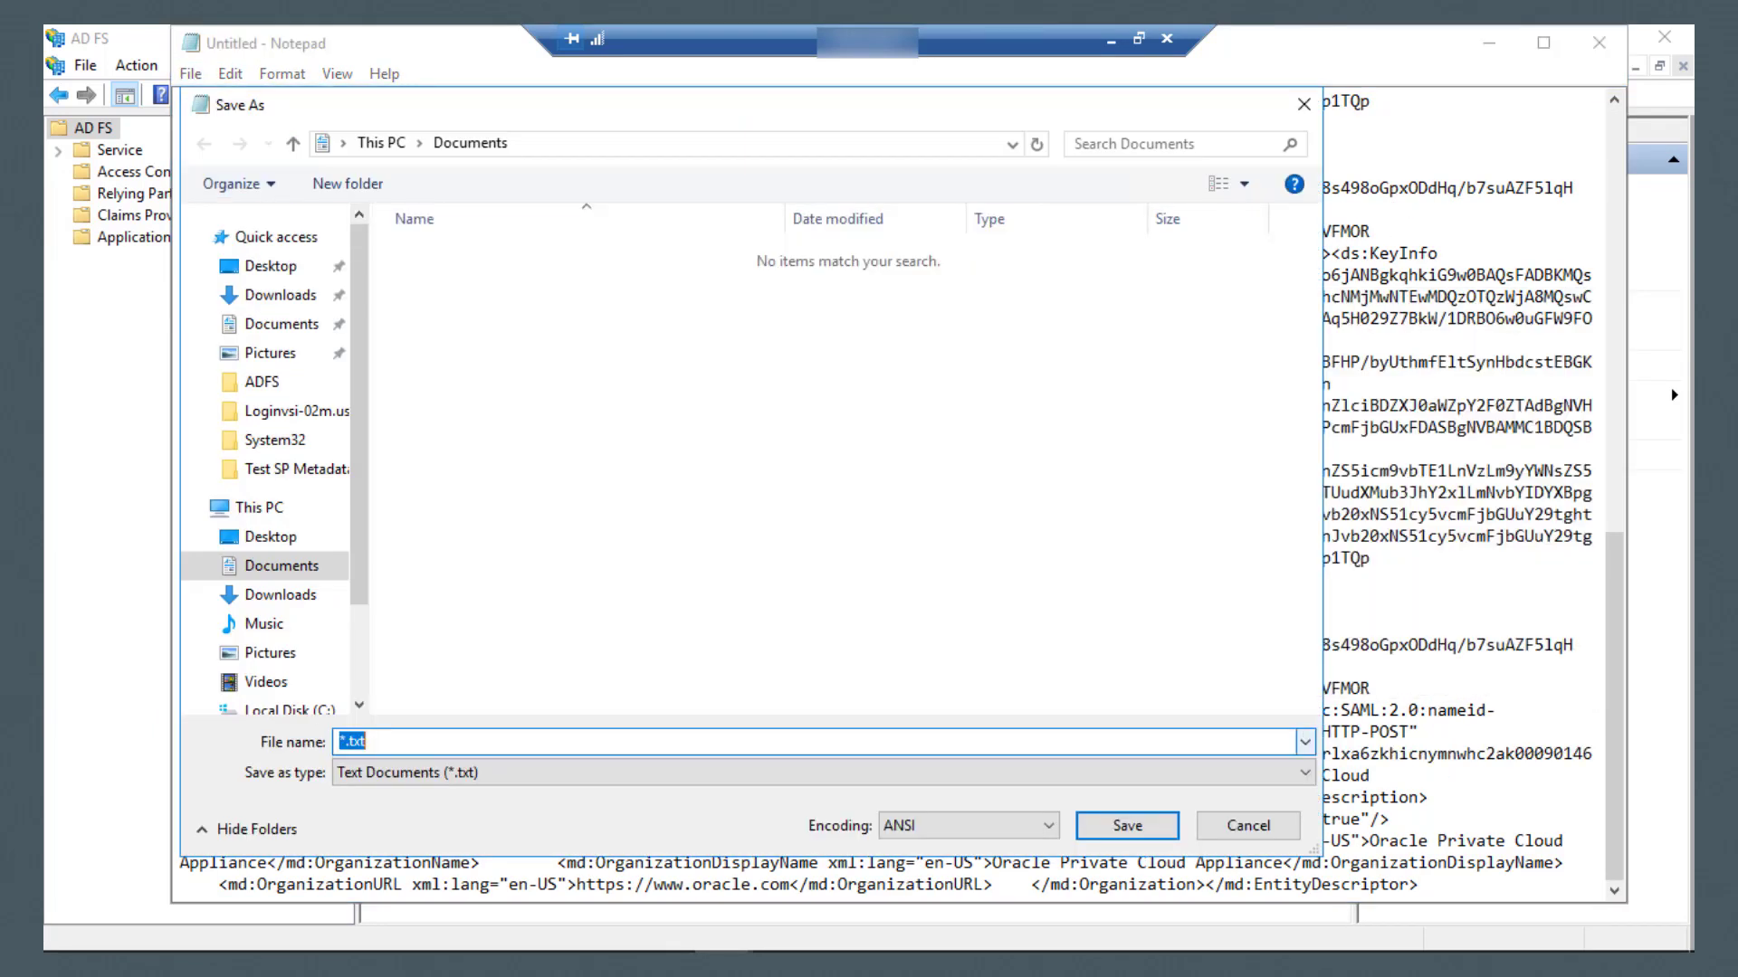
key(alt+Down)
key(Down)
key(Return)
click(543, 742)
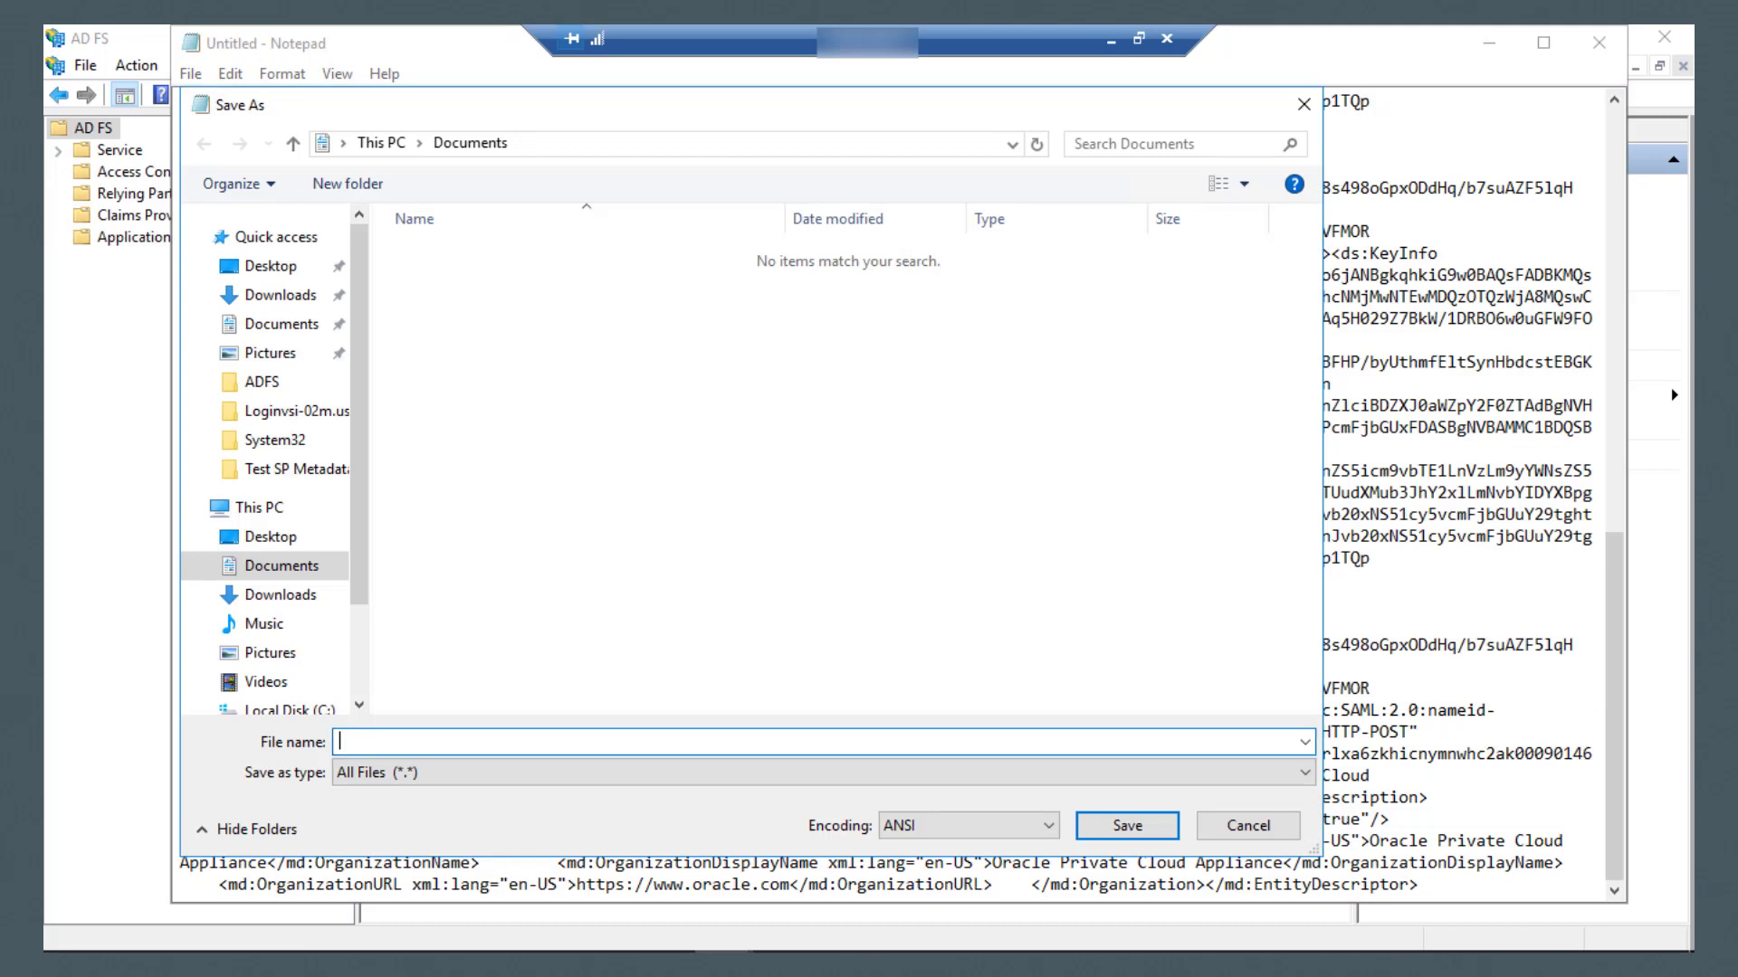
text(broom15_ce.xml)
key(Return)
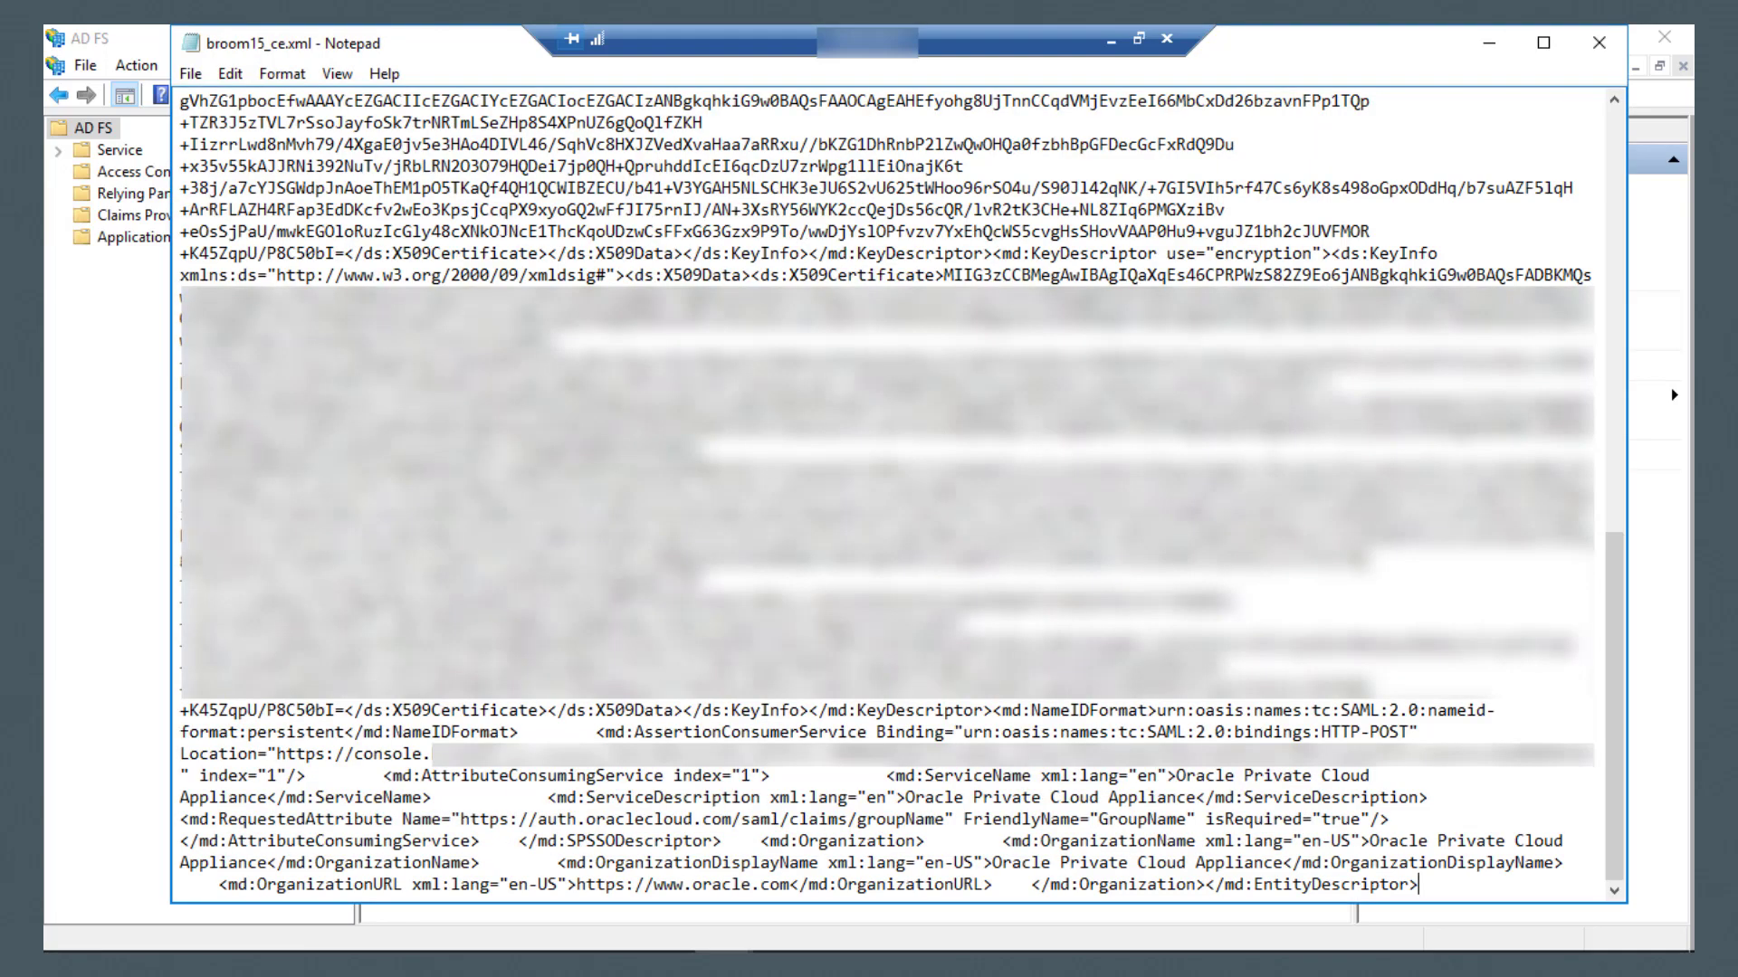
Exit Notepad to return to the AD FS management console.
key(alt)
click(190, 74)
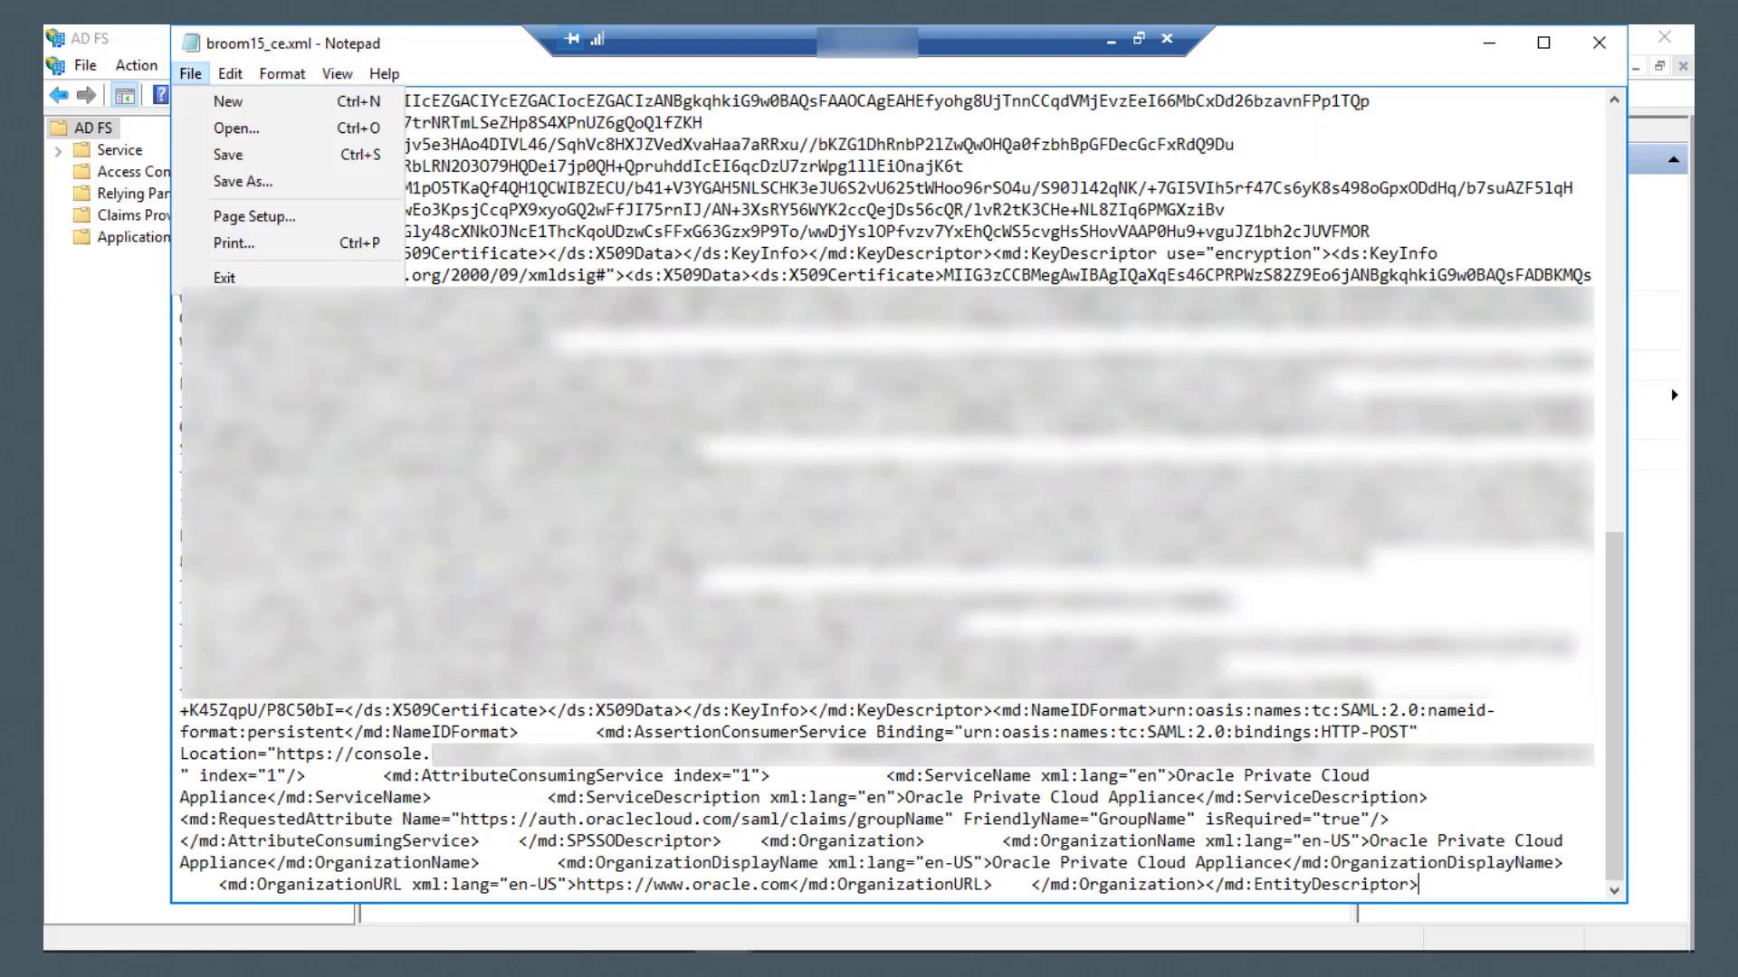
click(225, 278)
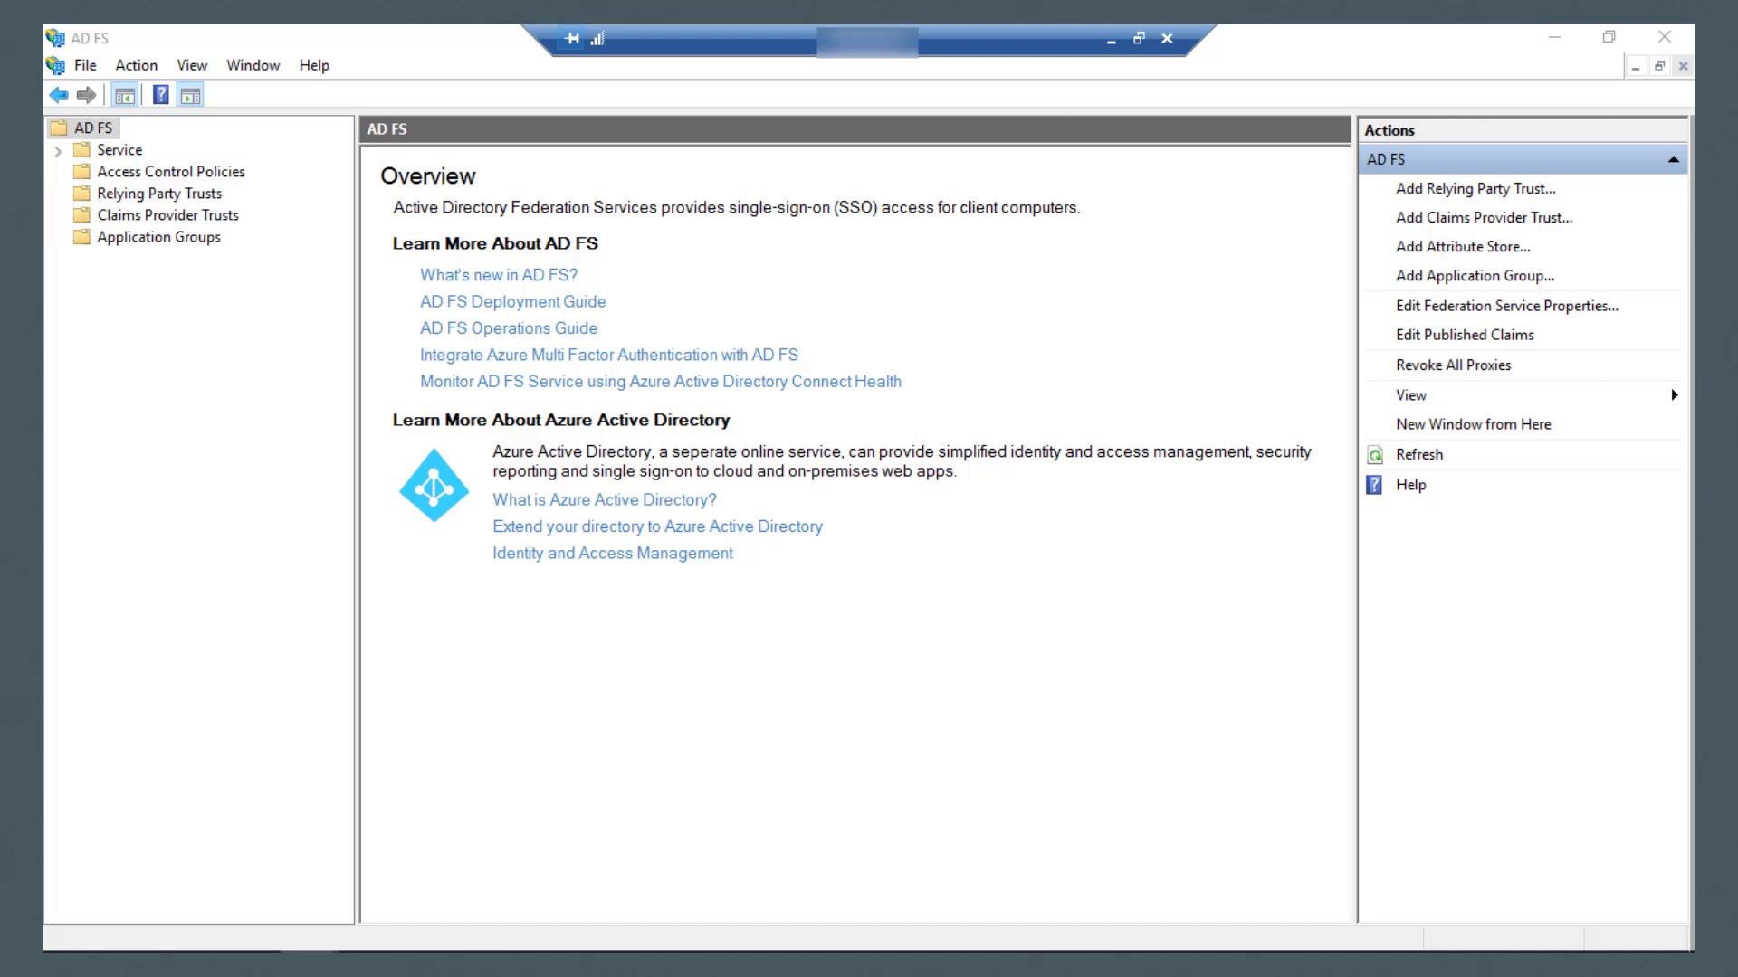
Start a claims-aware relying party trust in AD FS and import its data from broom15_ce.xml in the Documents folder.
right_click(85, 125)
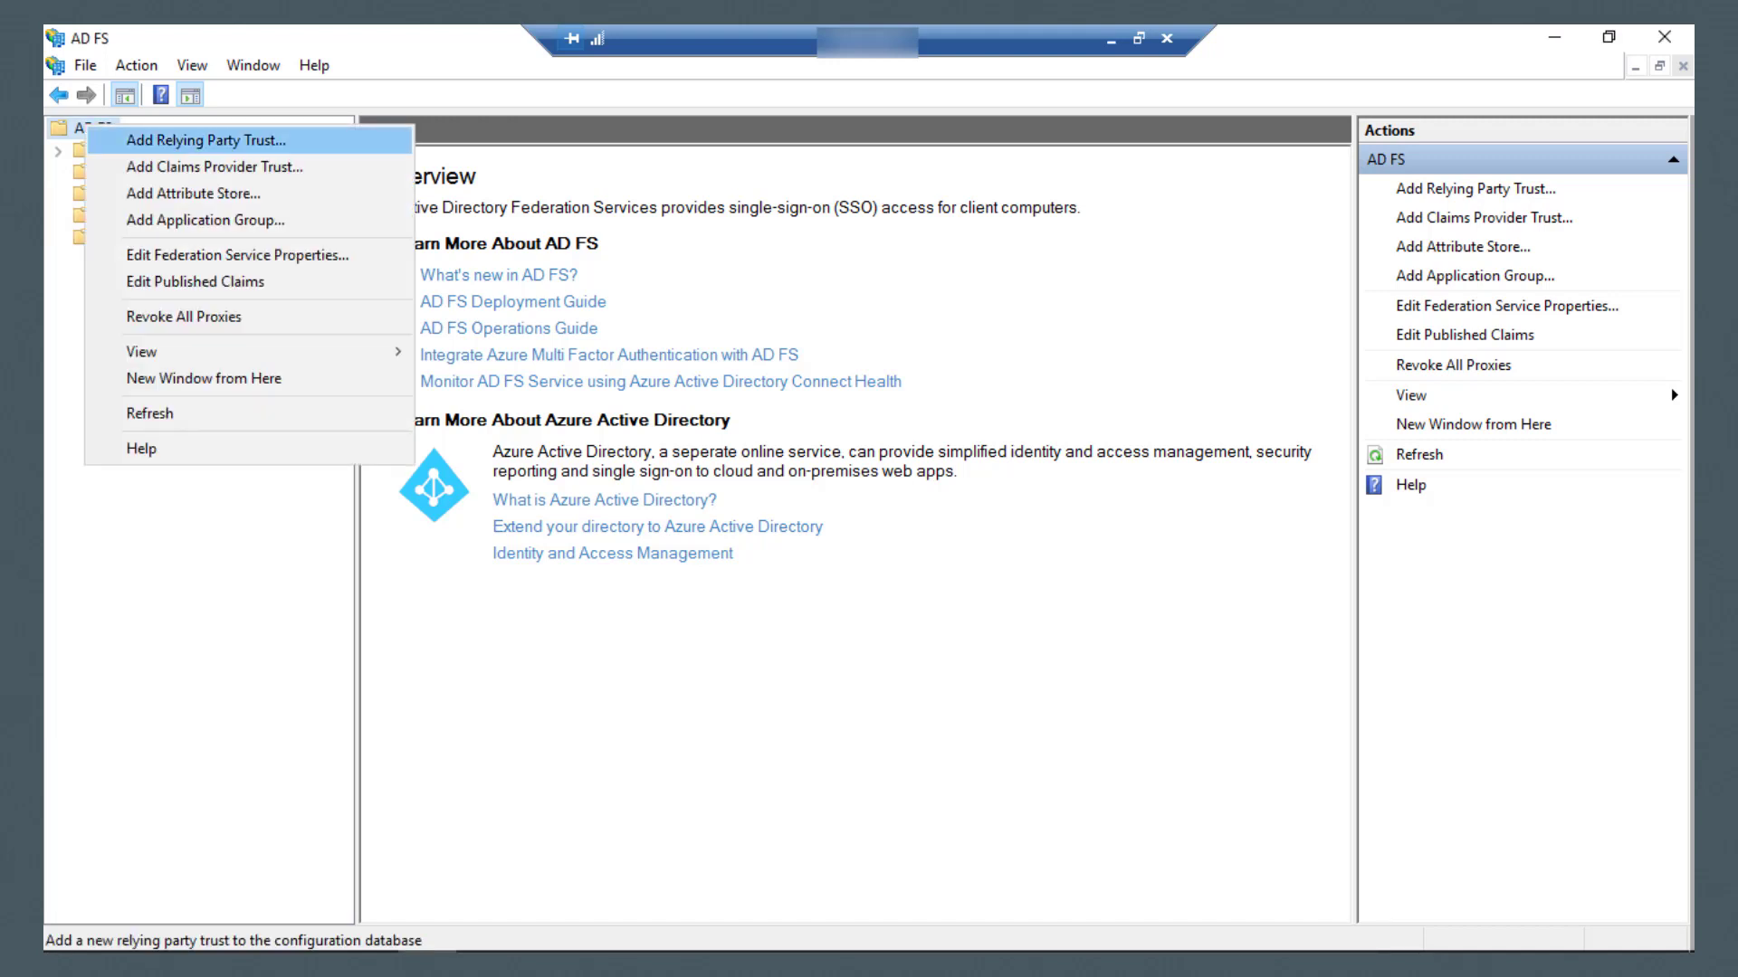
key(Return)
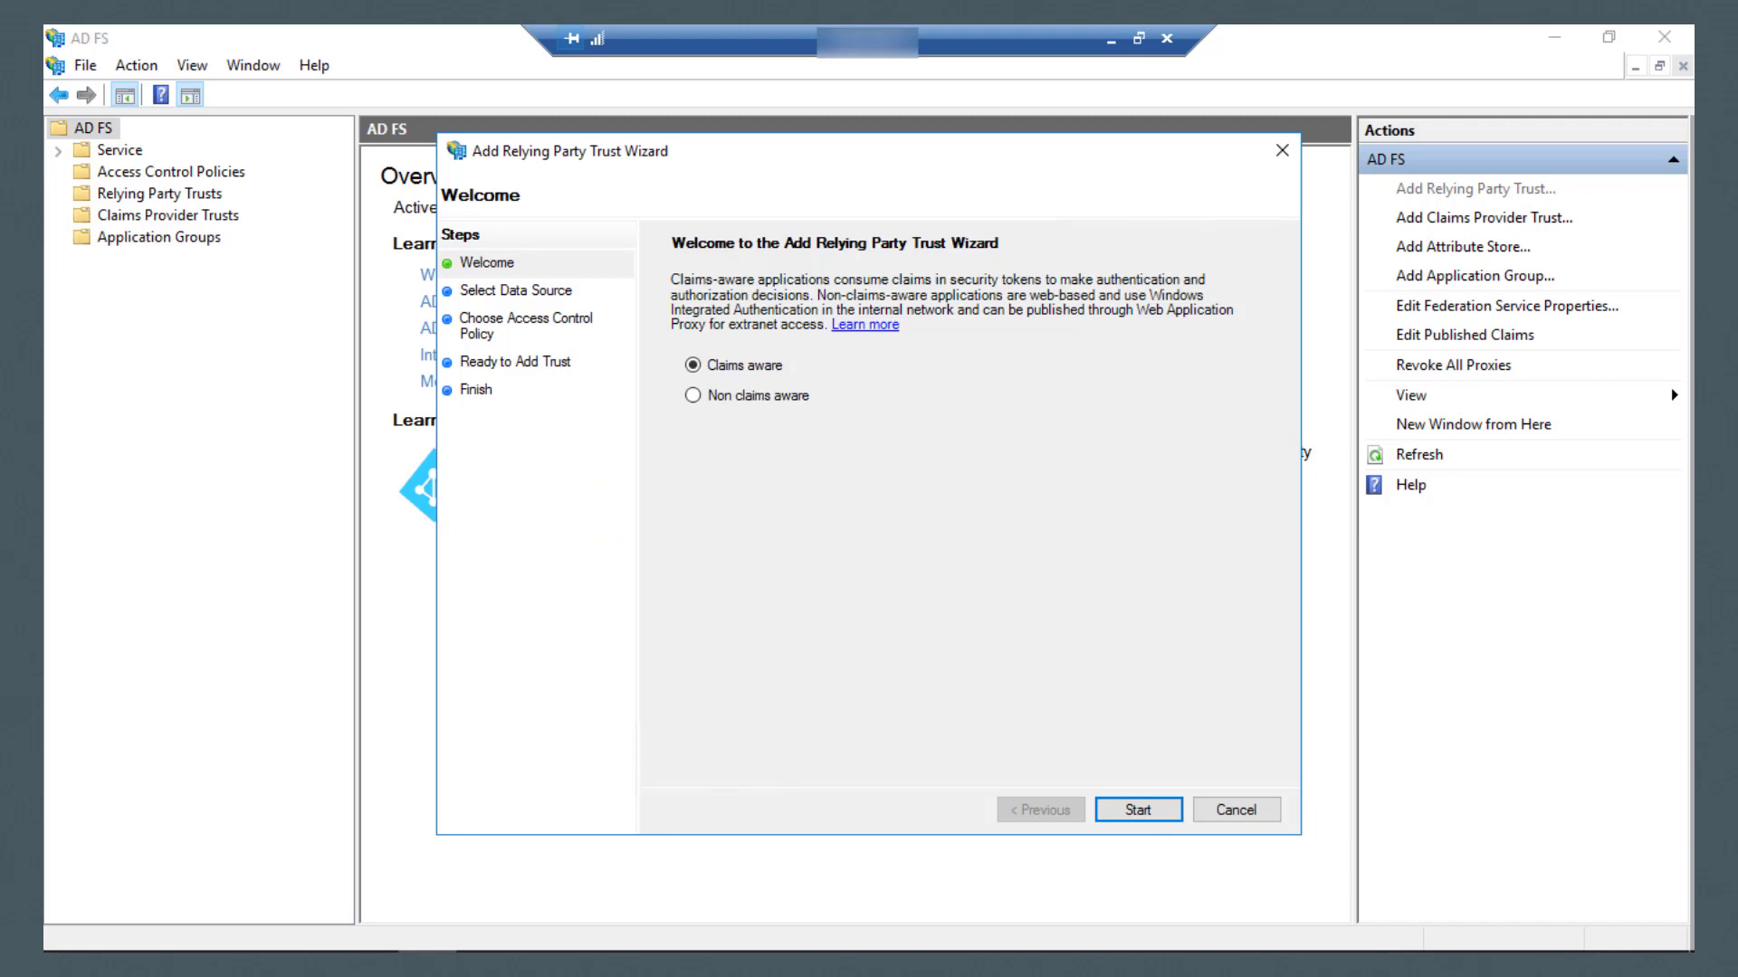
key(Return)
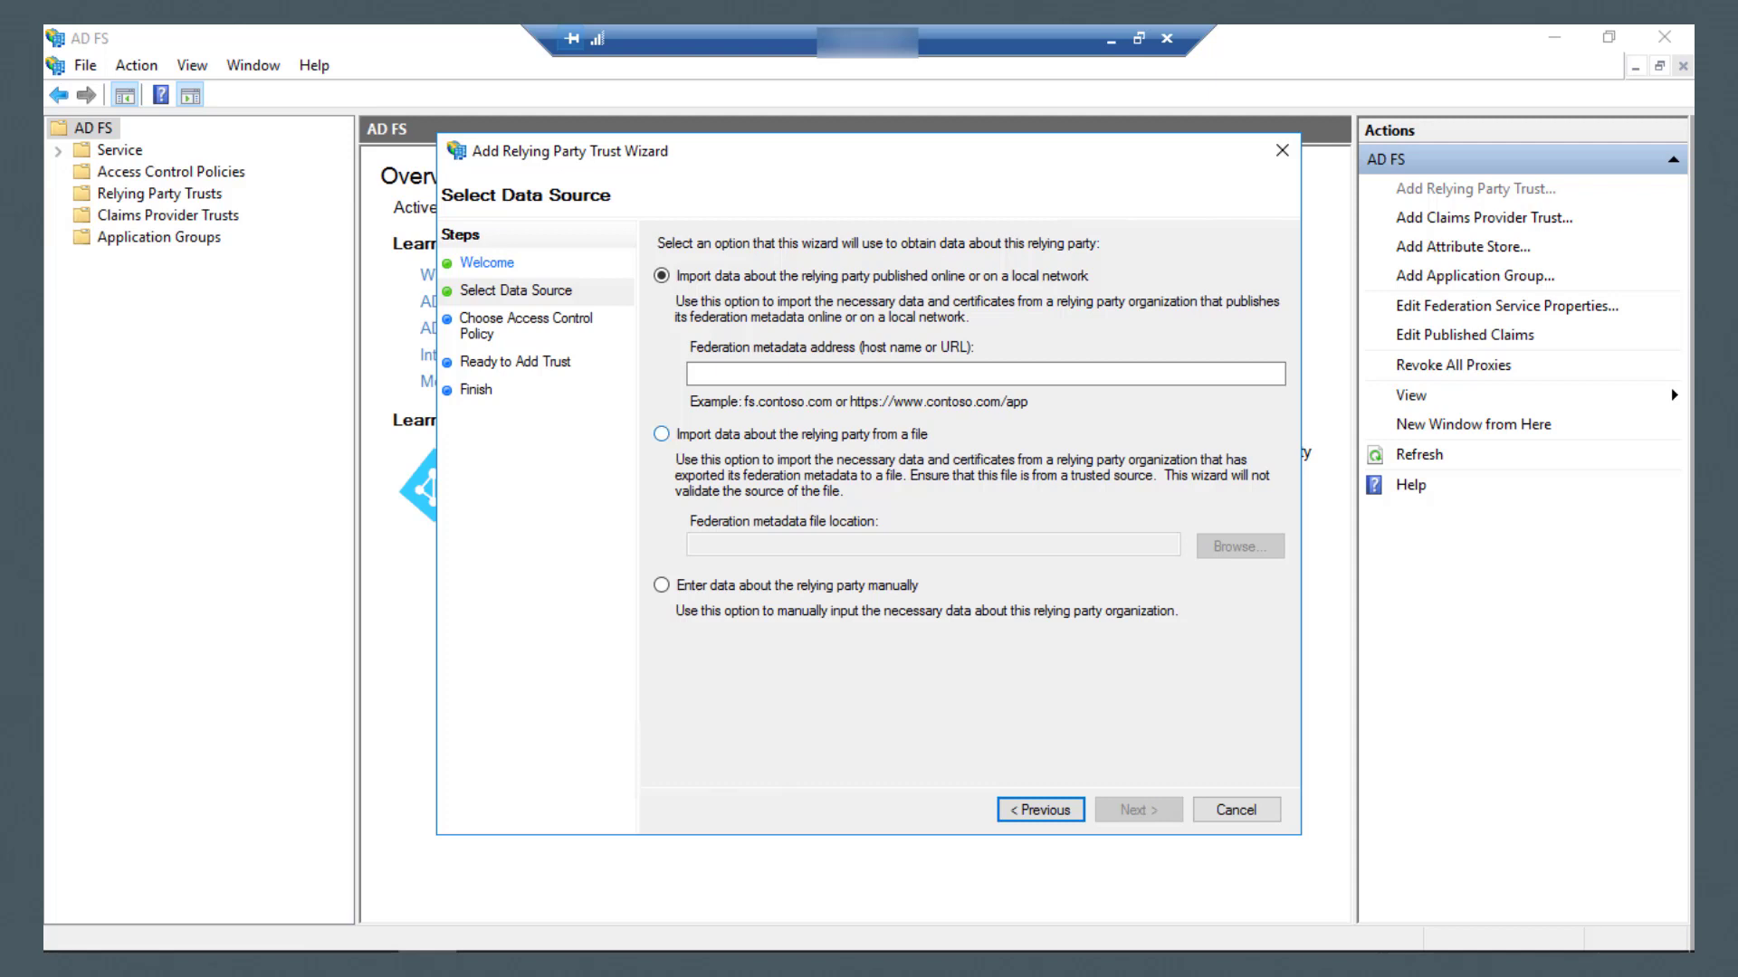
click(662, 435)
click(1240, 547)
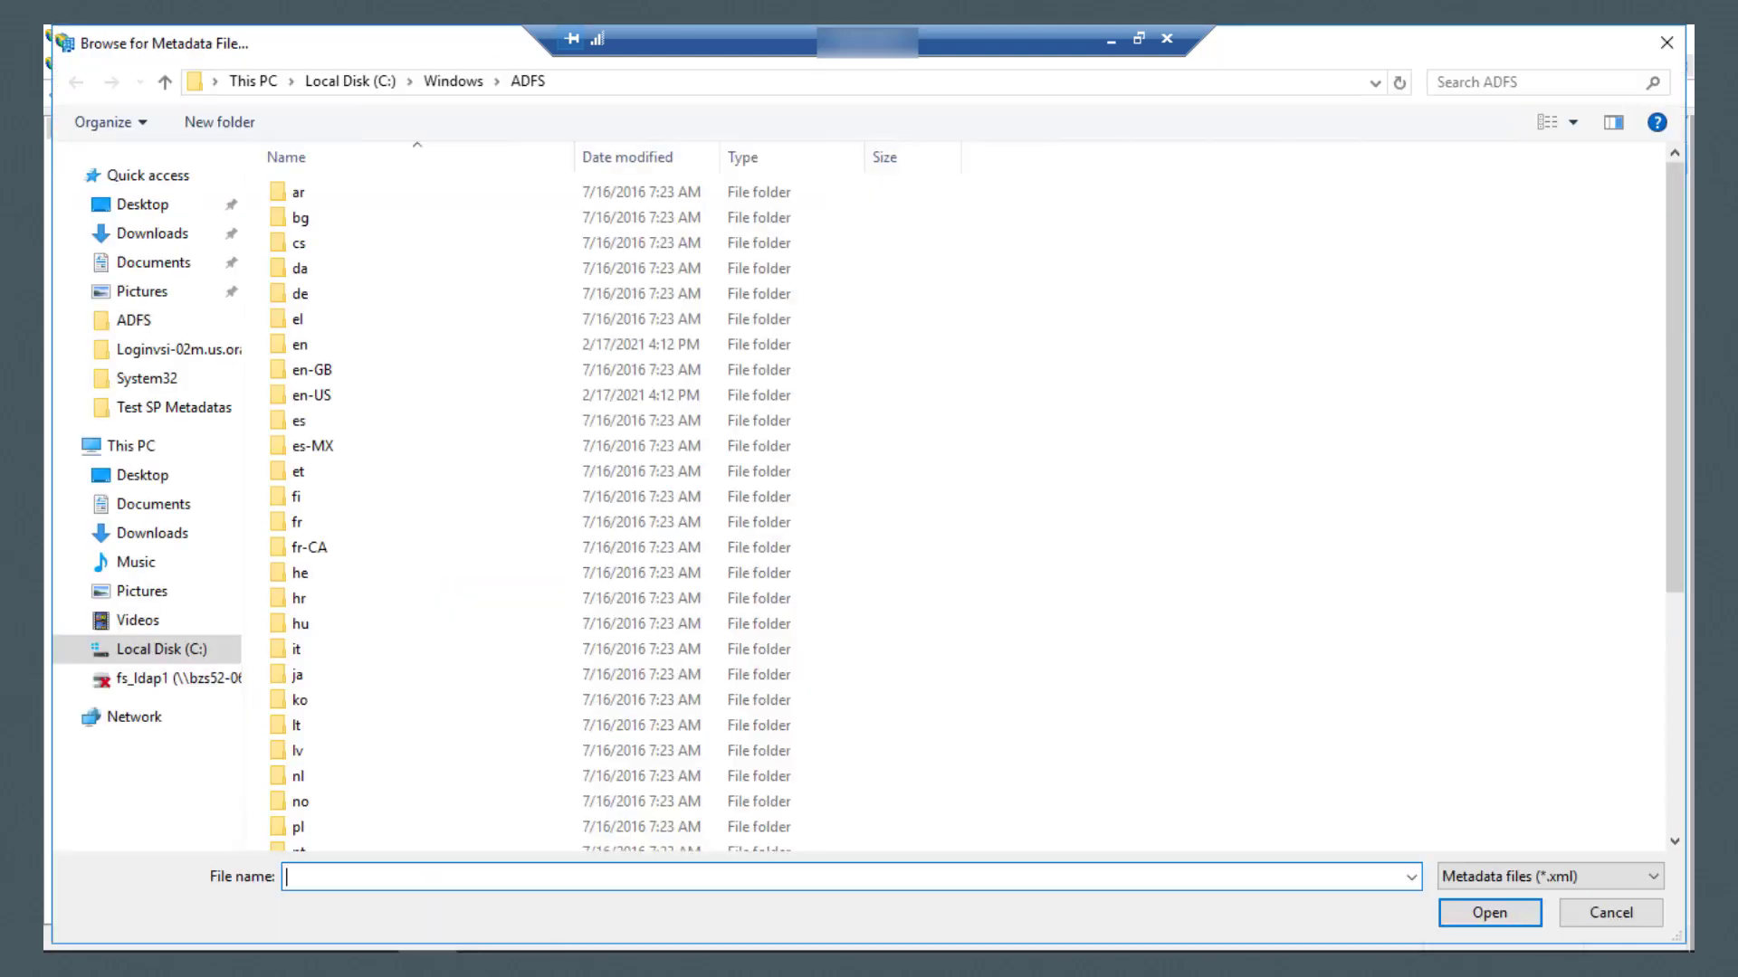
click(152, 233)
click(153, 263)
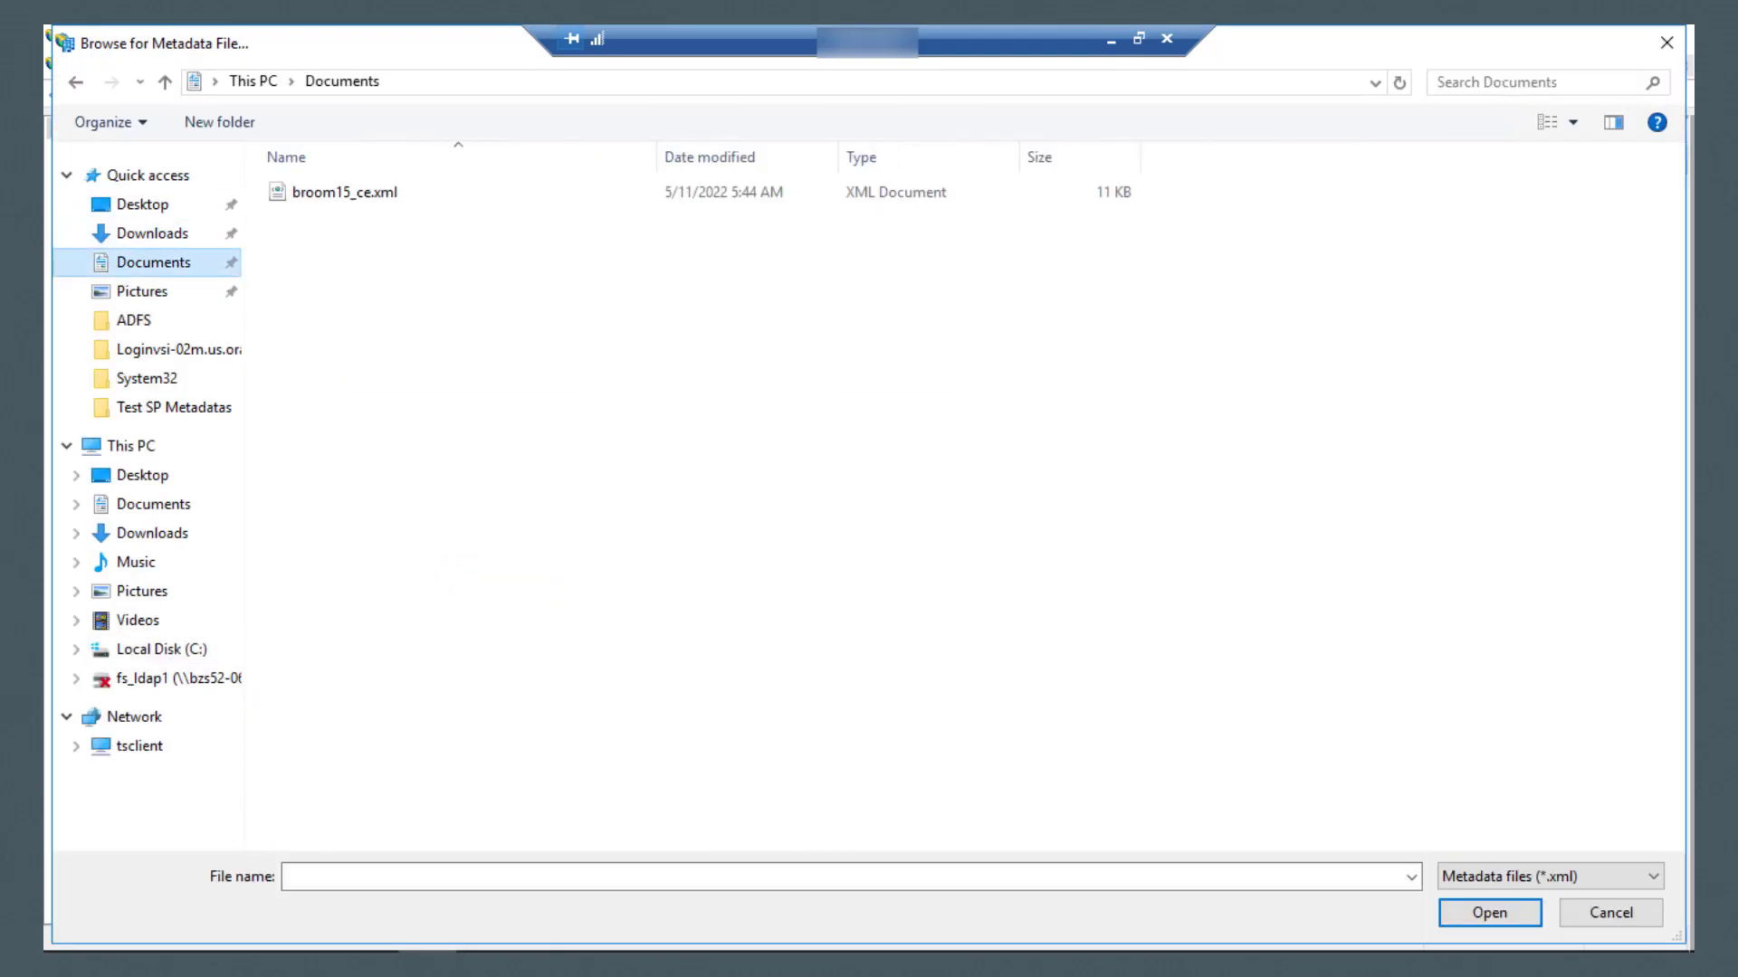
click(344, 192)
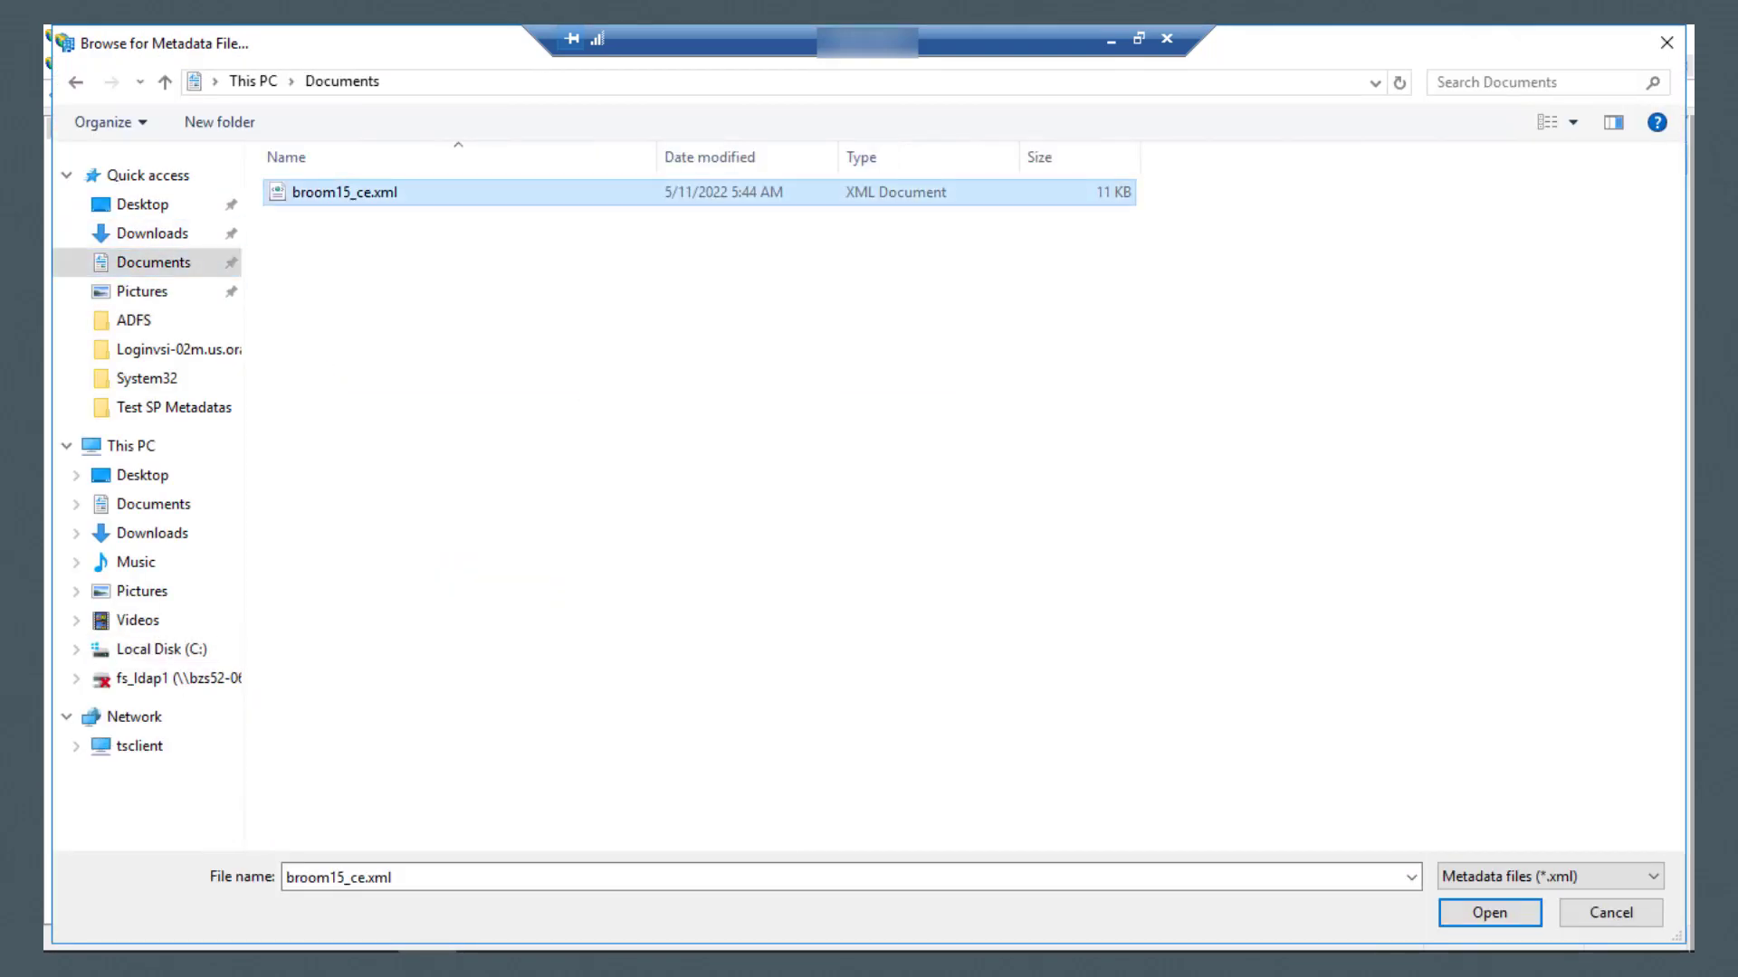
key(Return)
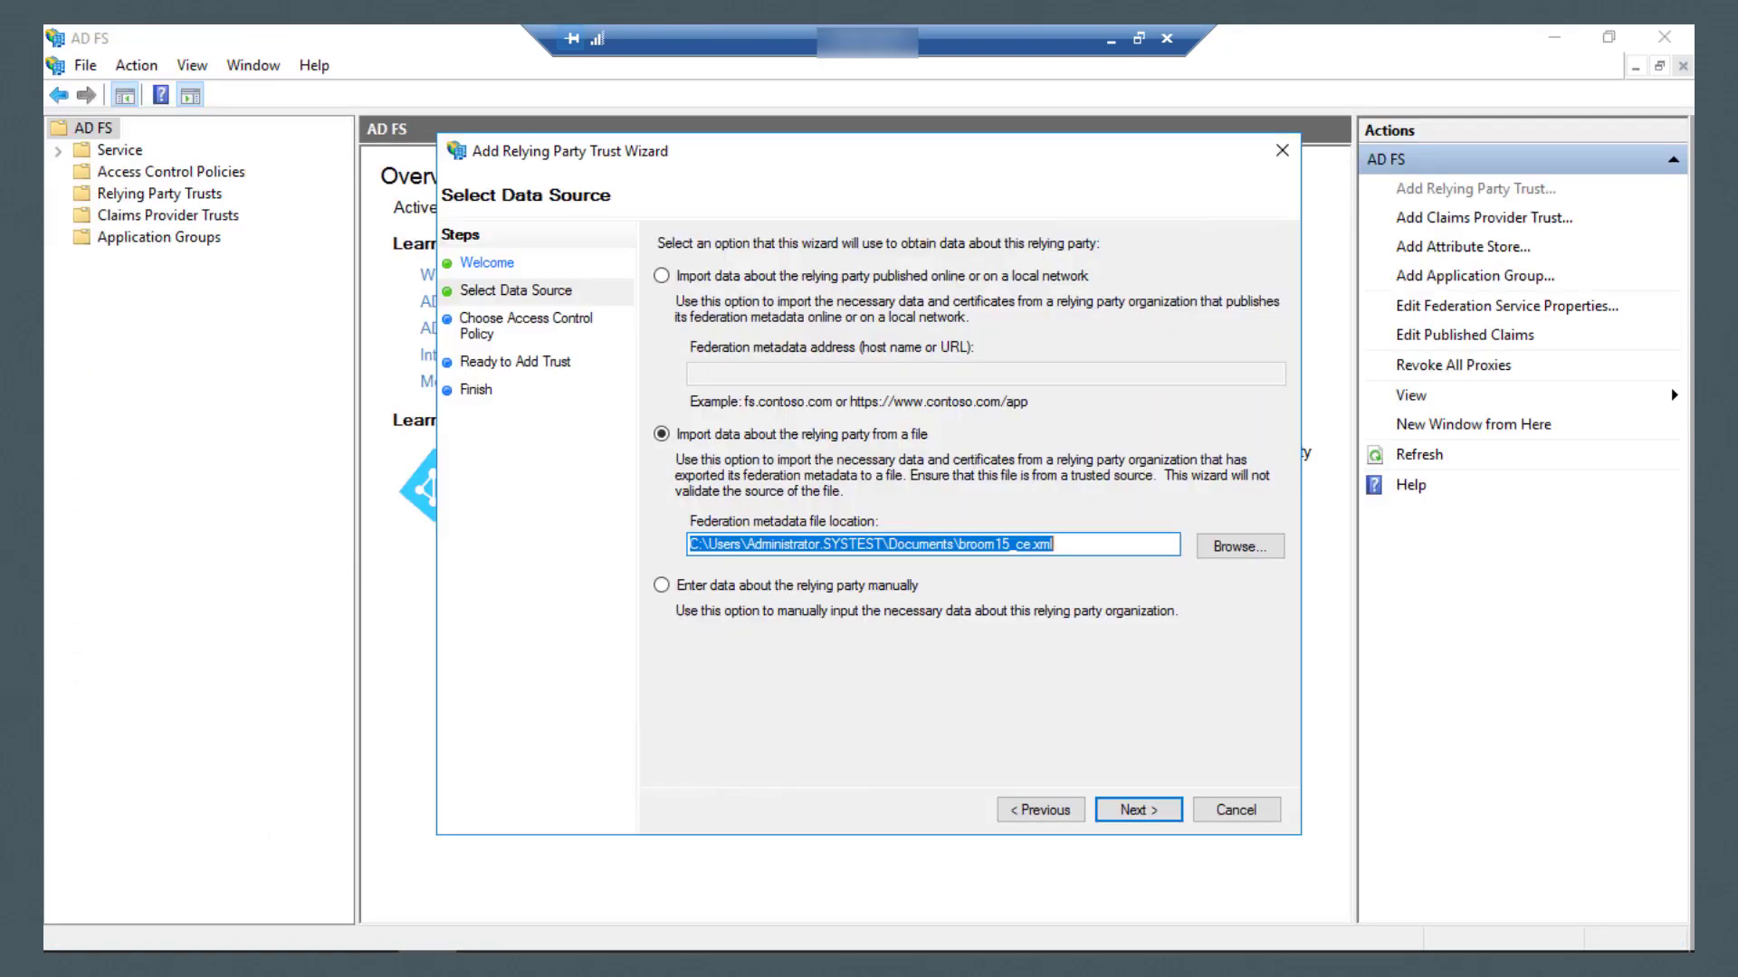
key(Return)
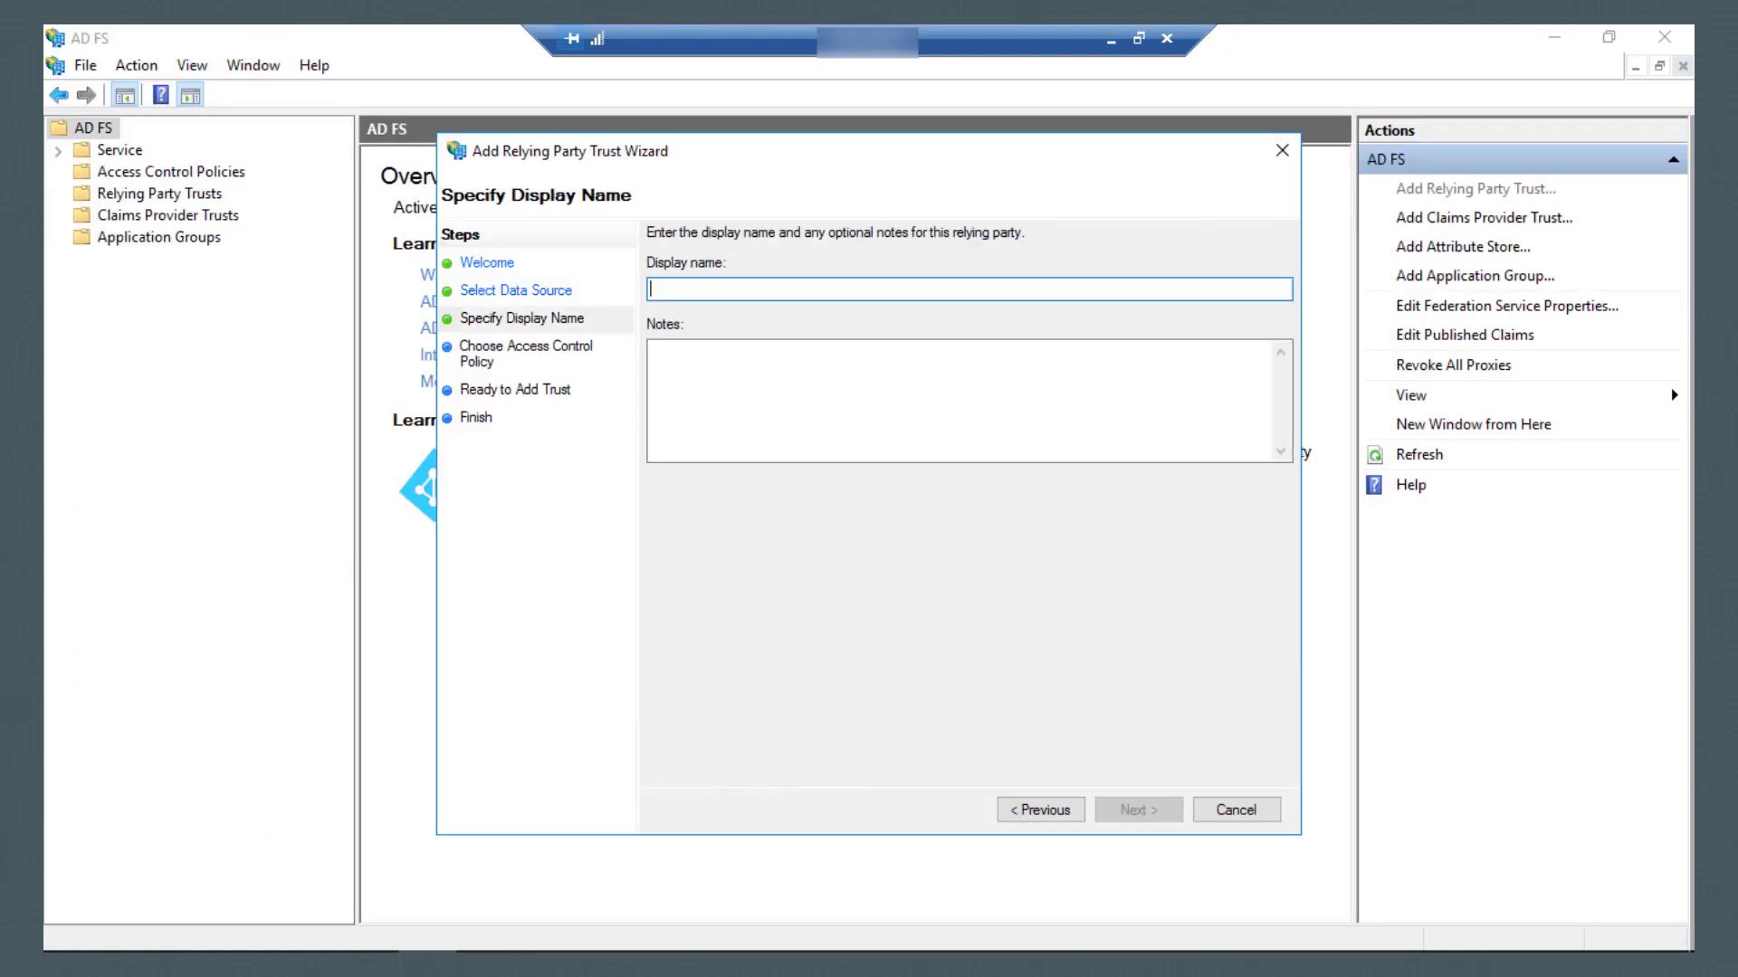
Give the relying party trust the display name broom15 and accept the Permit everyone access control policy.
text(broom15)
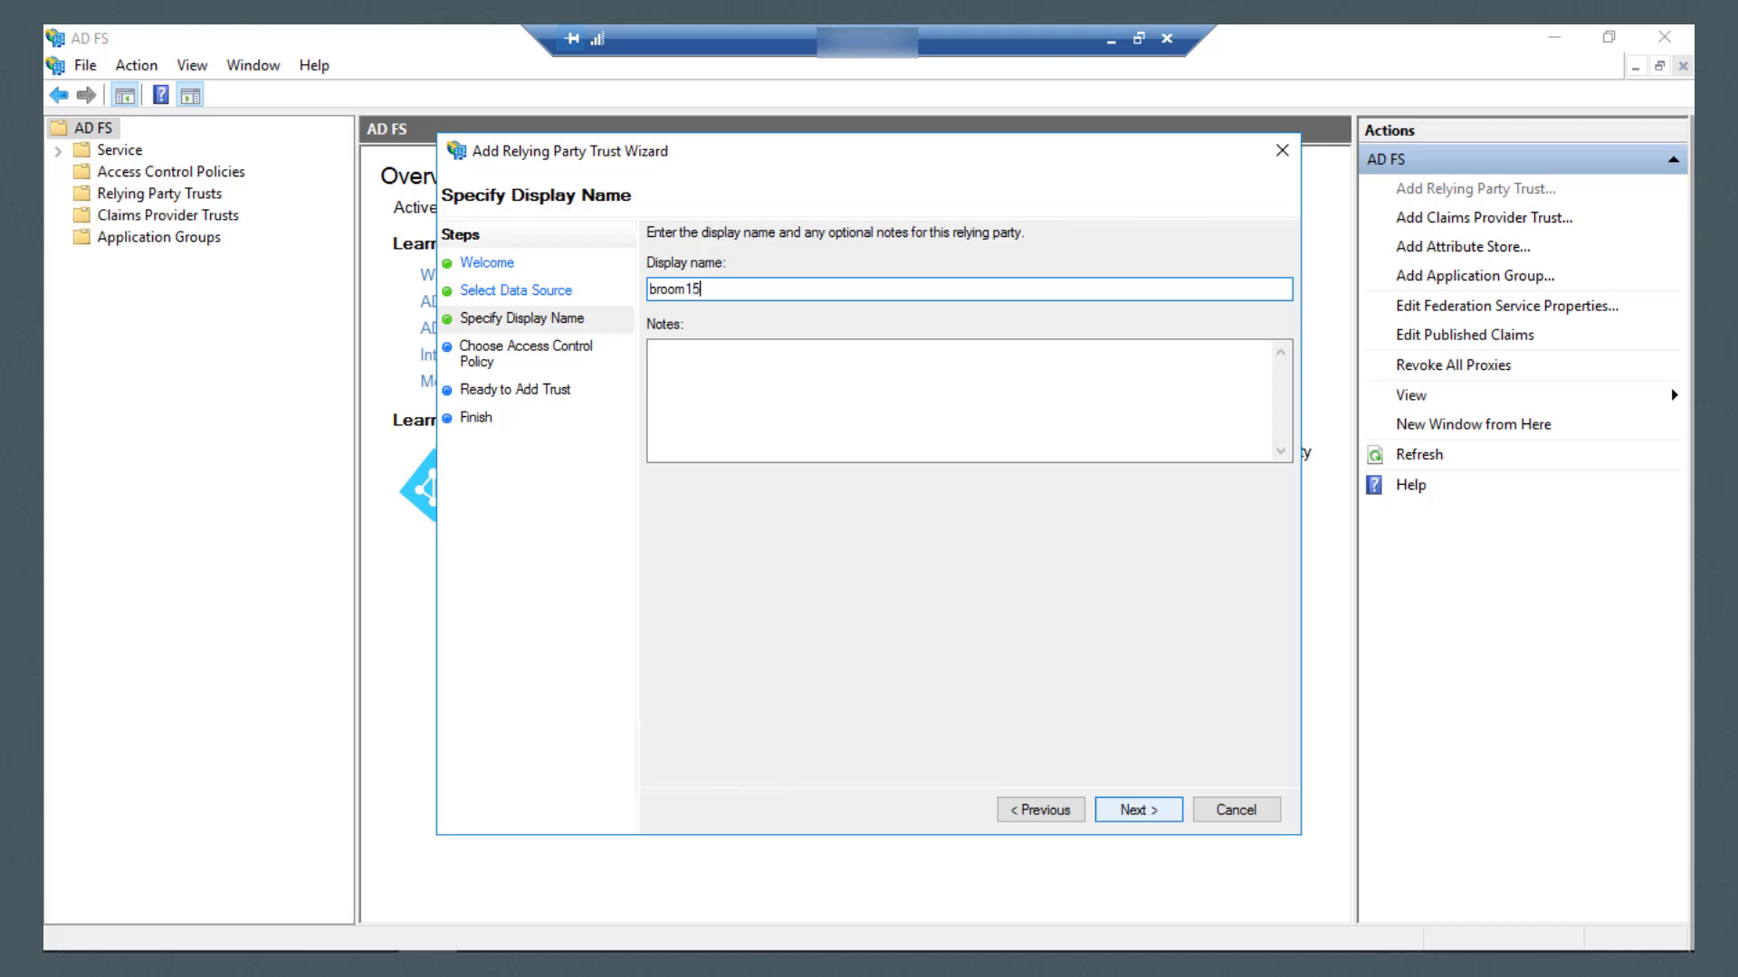
key(Return)
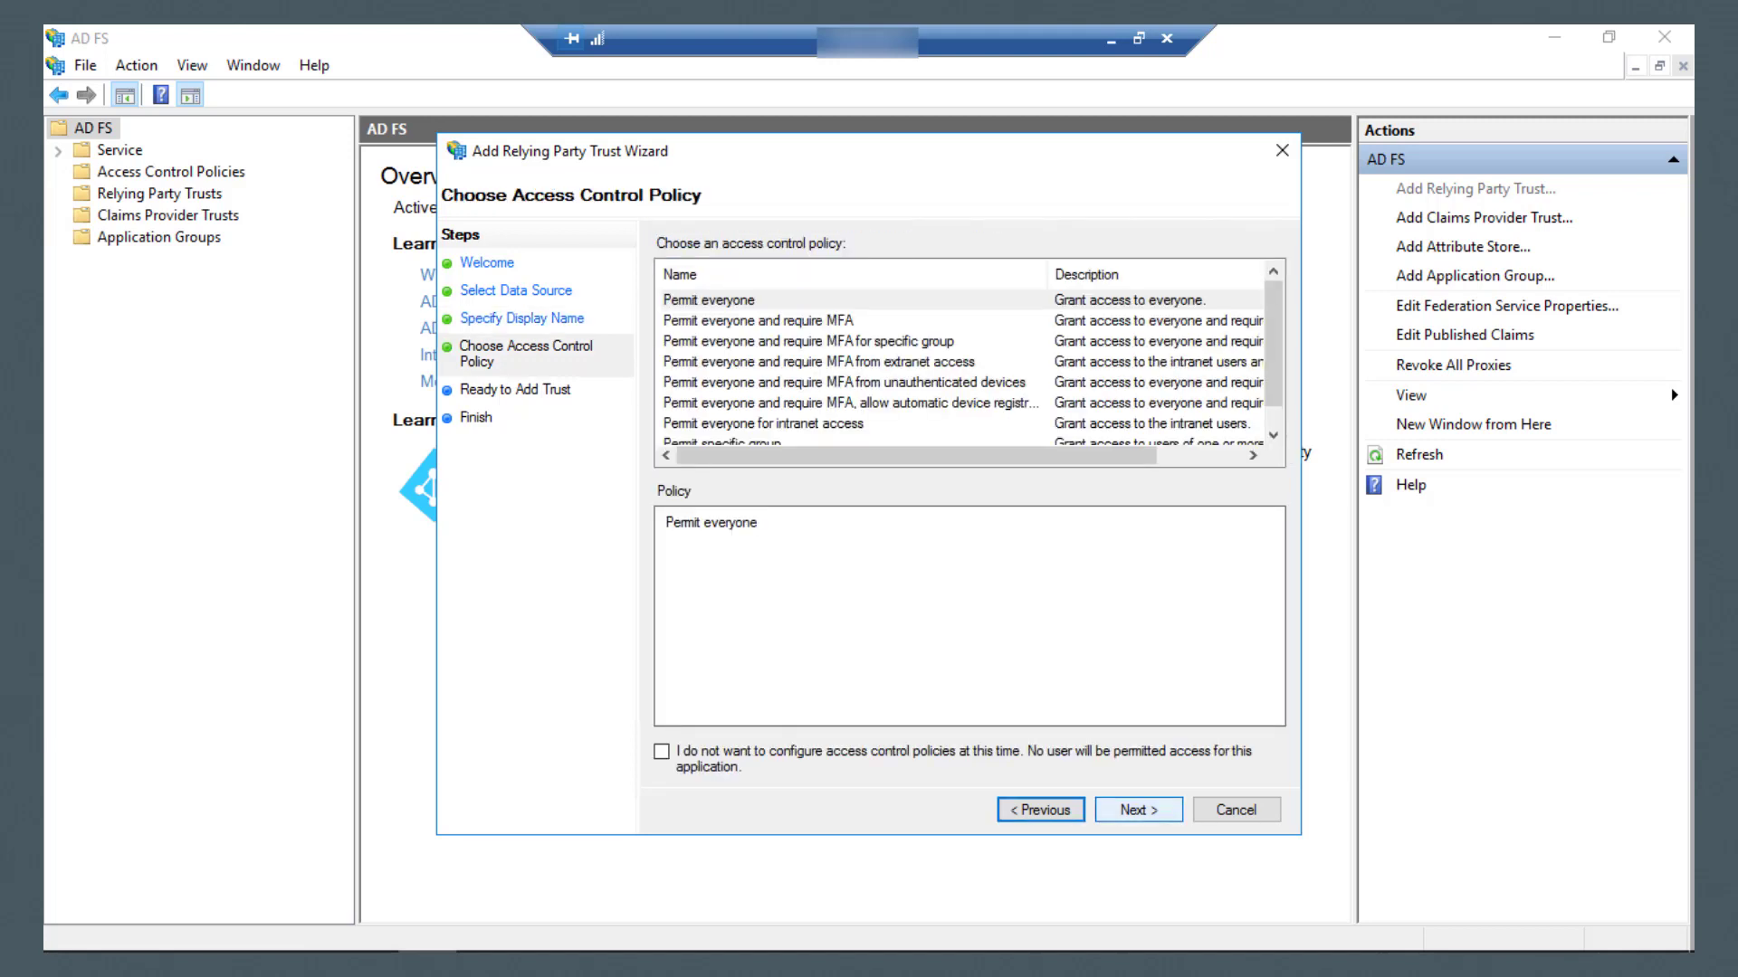
key(Return)
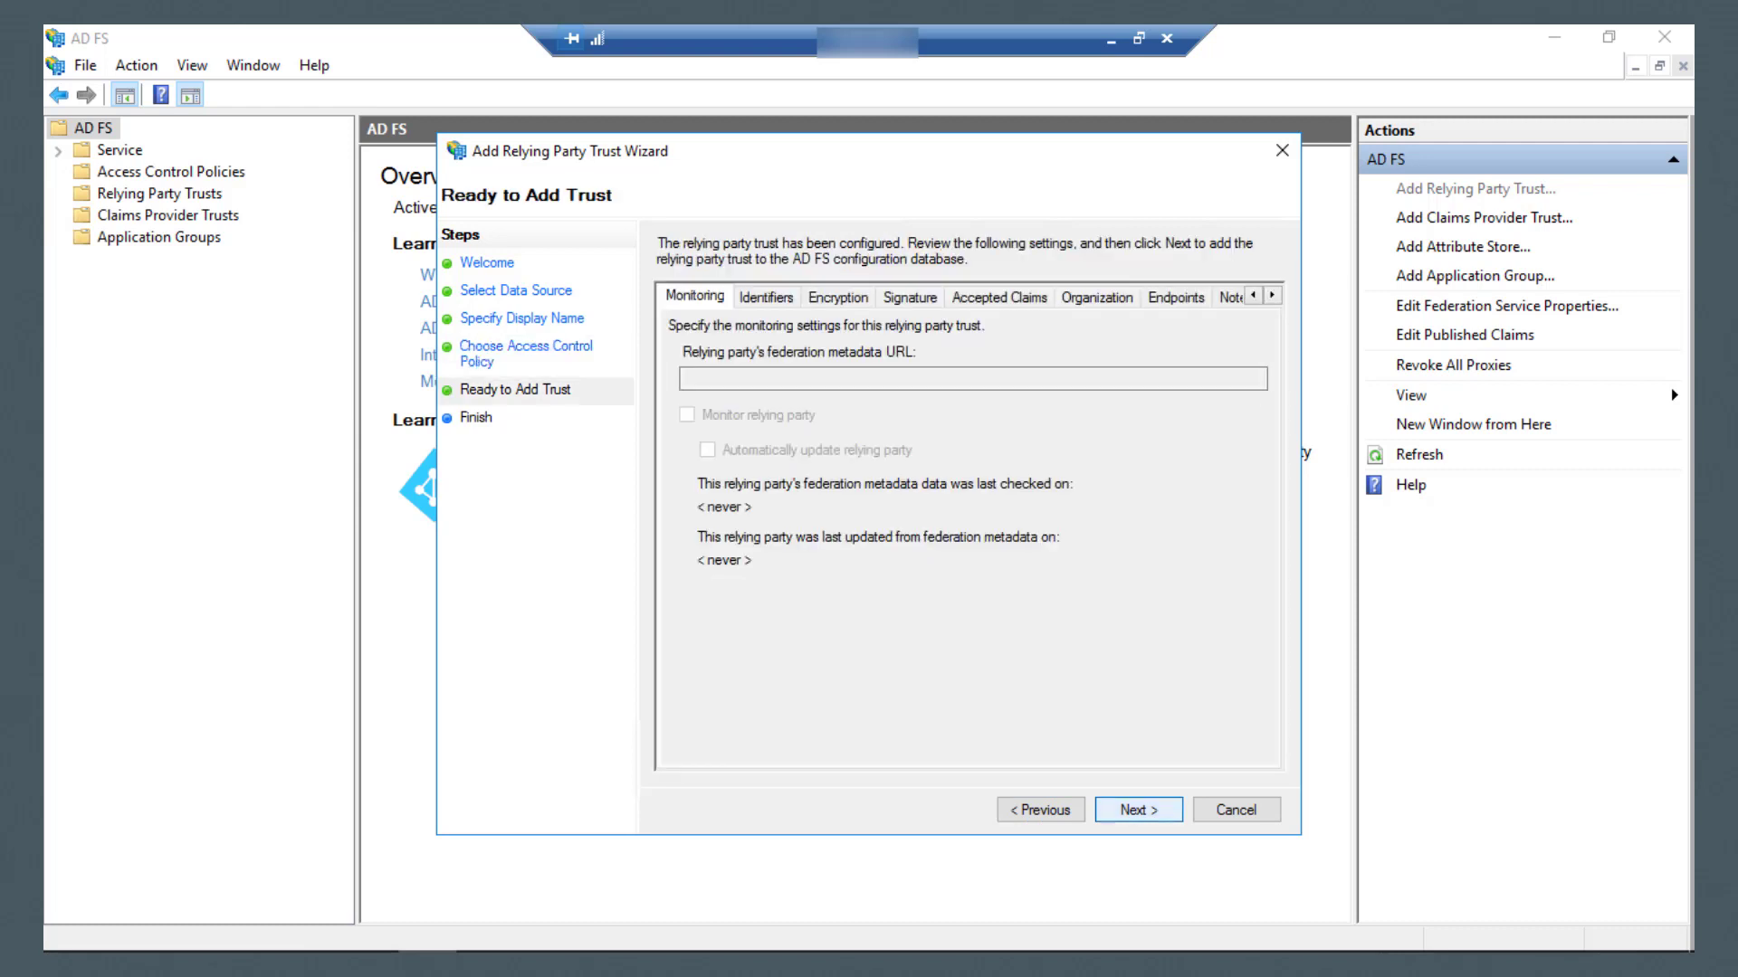
Add the reviewed trust to the AD FS configuration and finish the wizard with claims issuance policy configuration enabled.
key(Return)
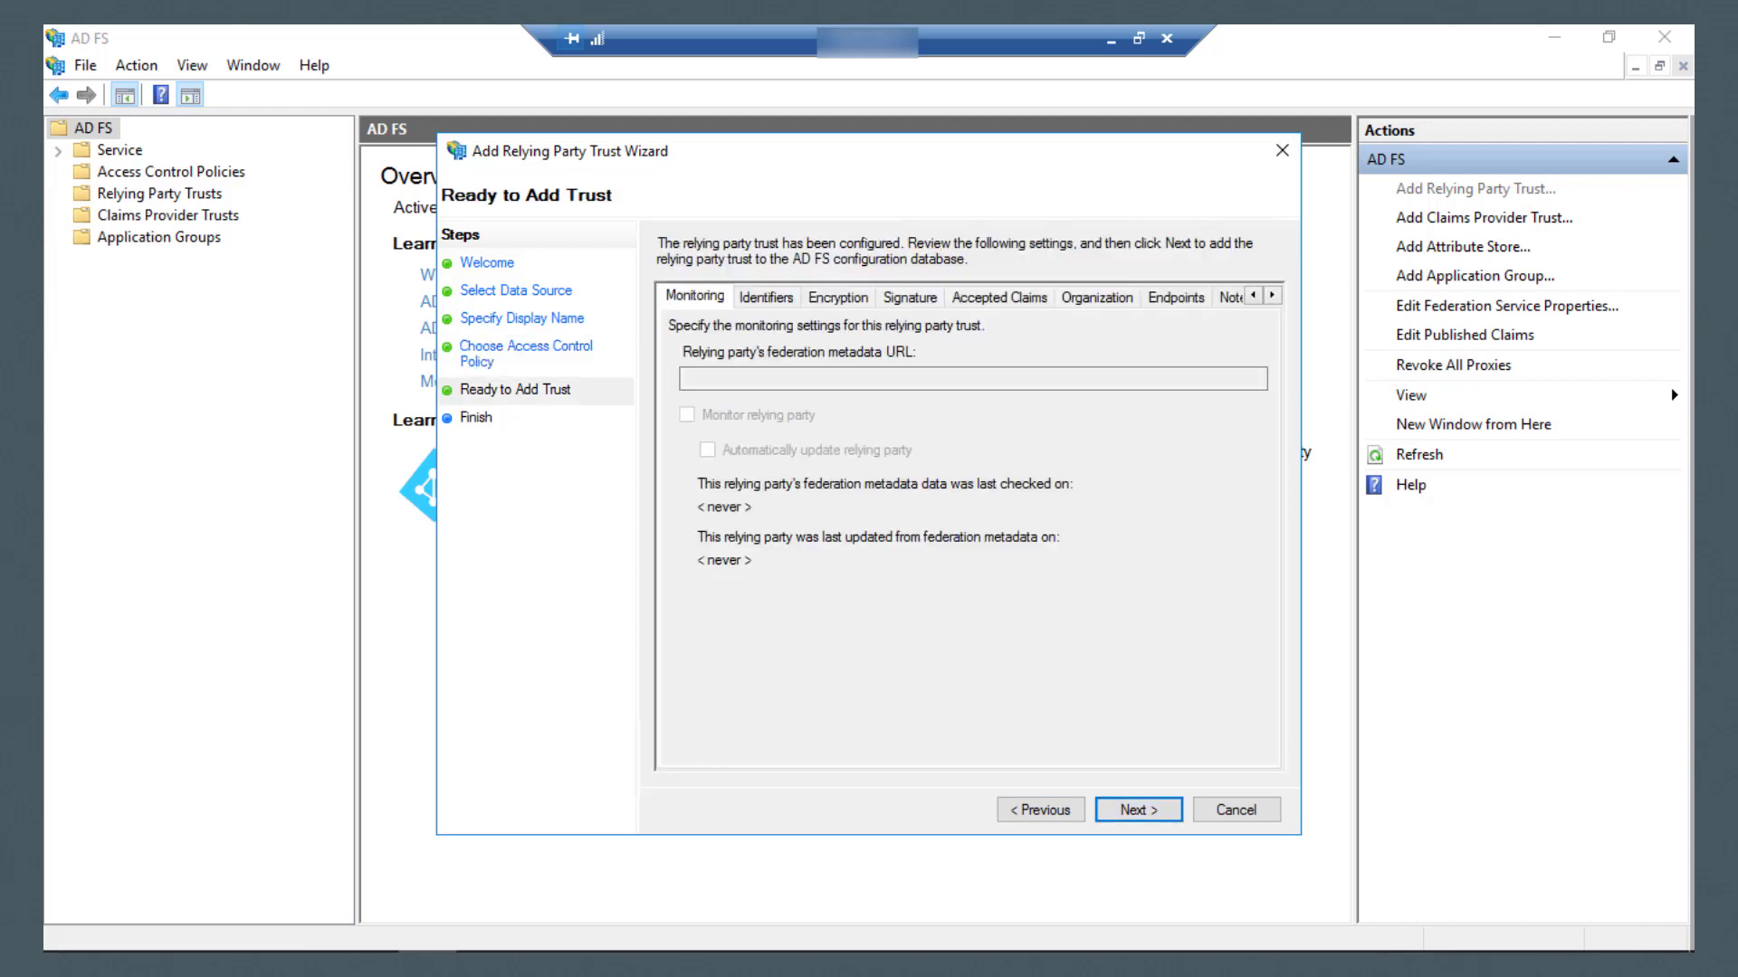
key(Return)
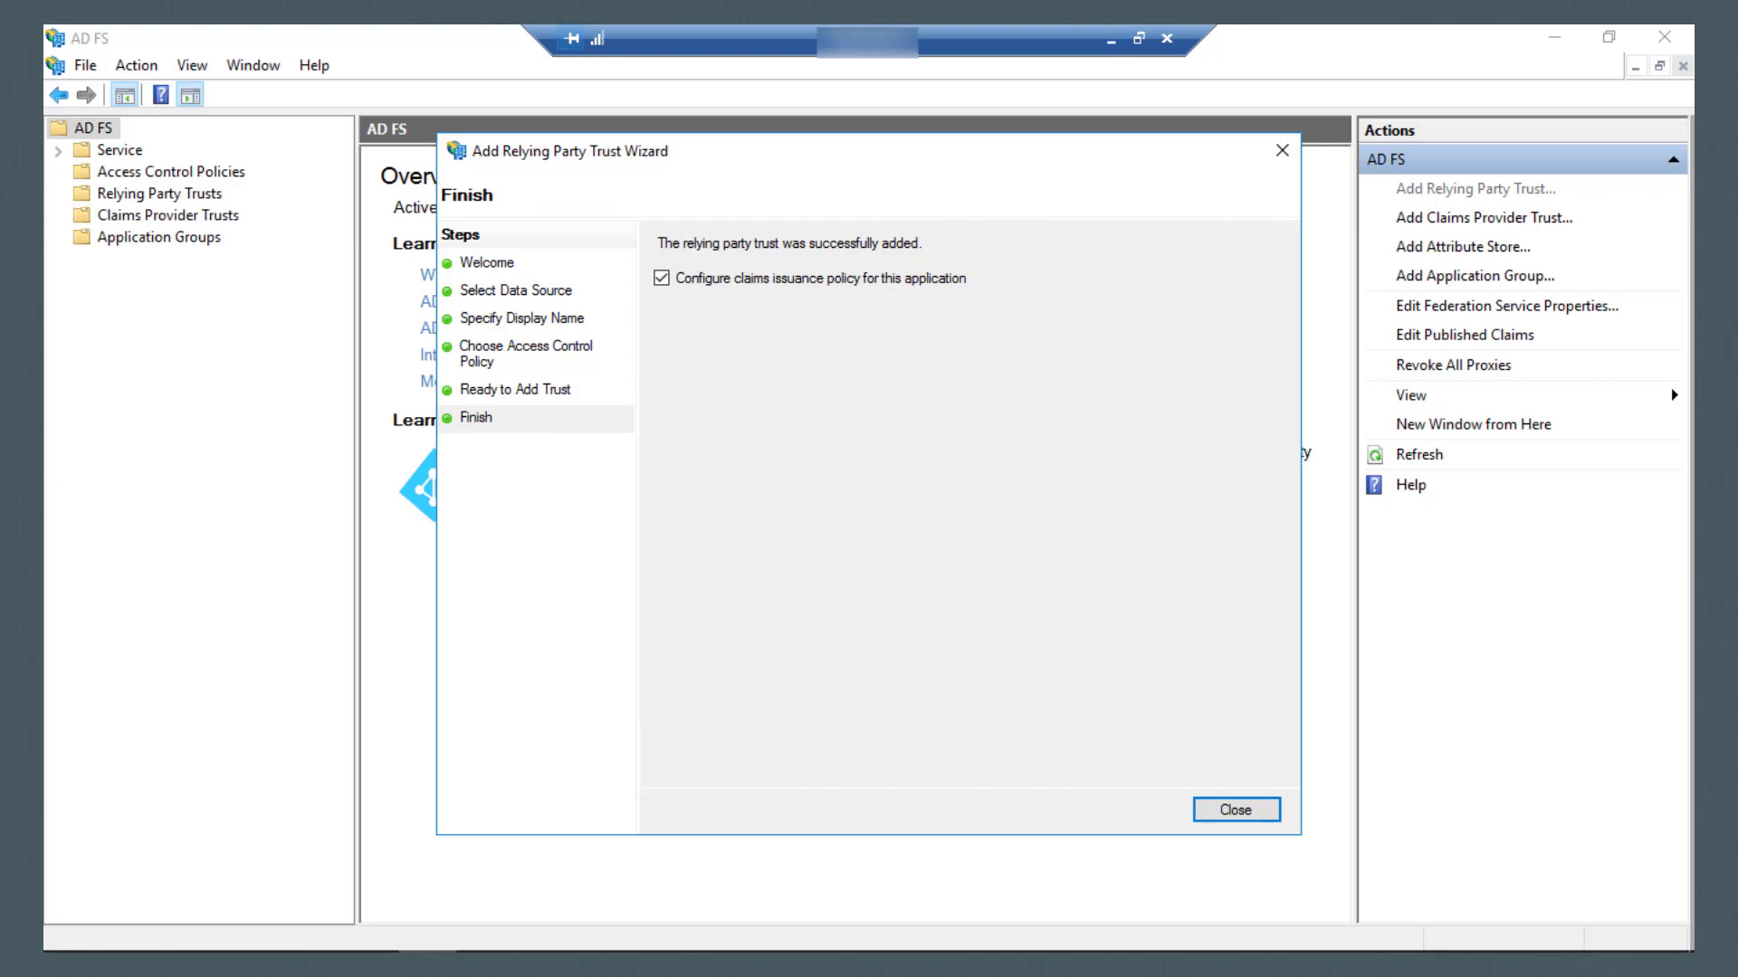
click(1236, 810)
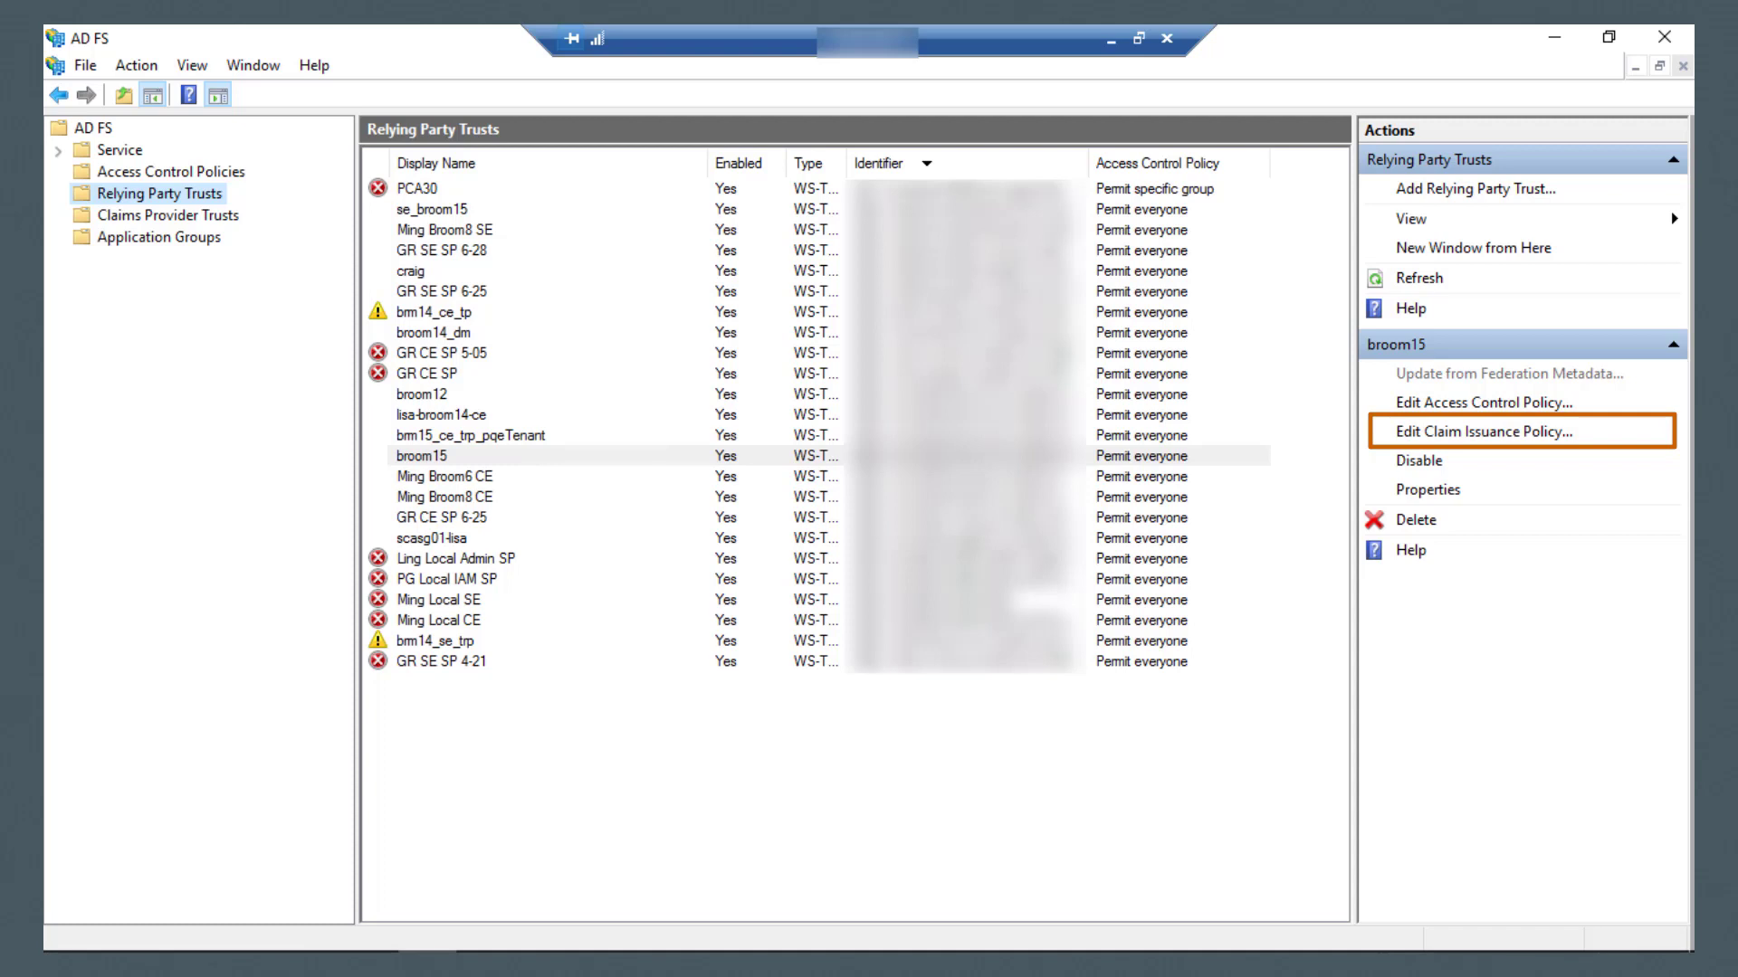
Start a new rule in broom15's claim issuance policy using the Transform an Incoming Claim template.
click(1483, 432)
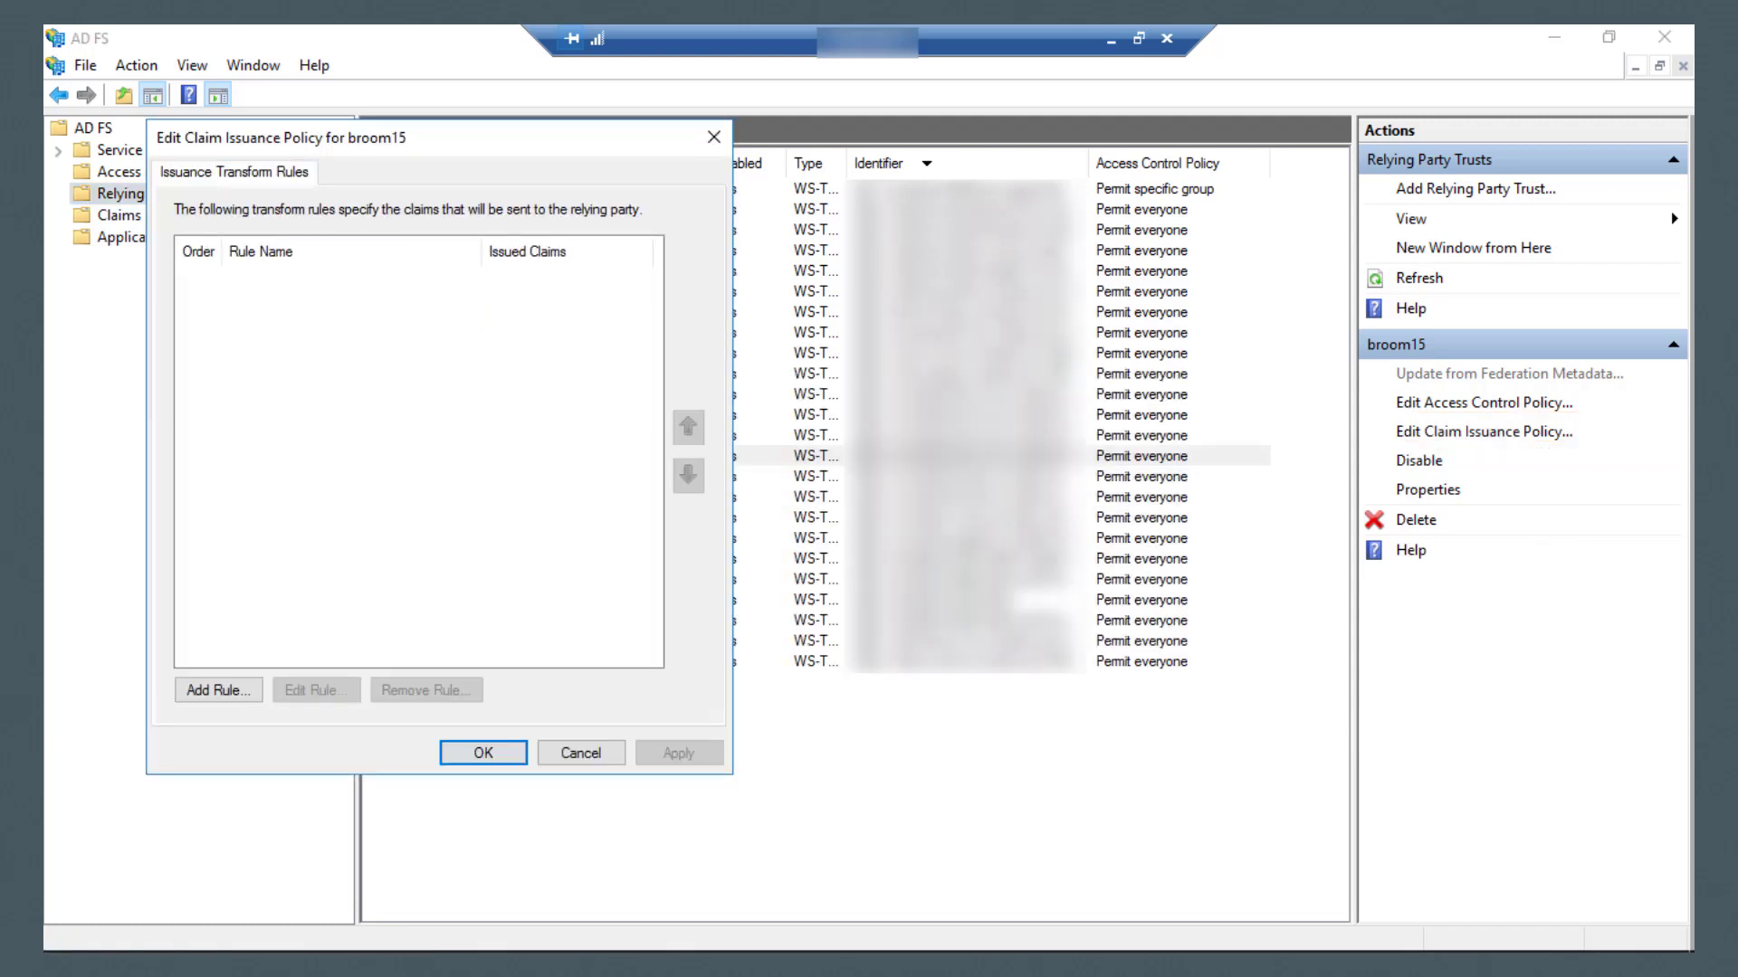
click(218, 690)
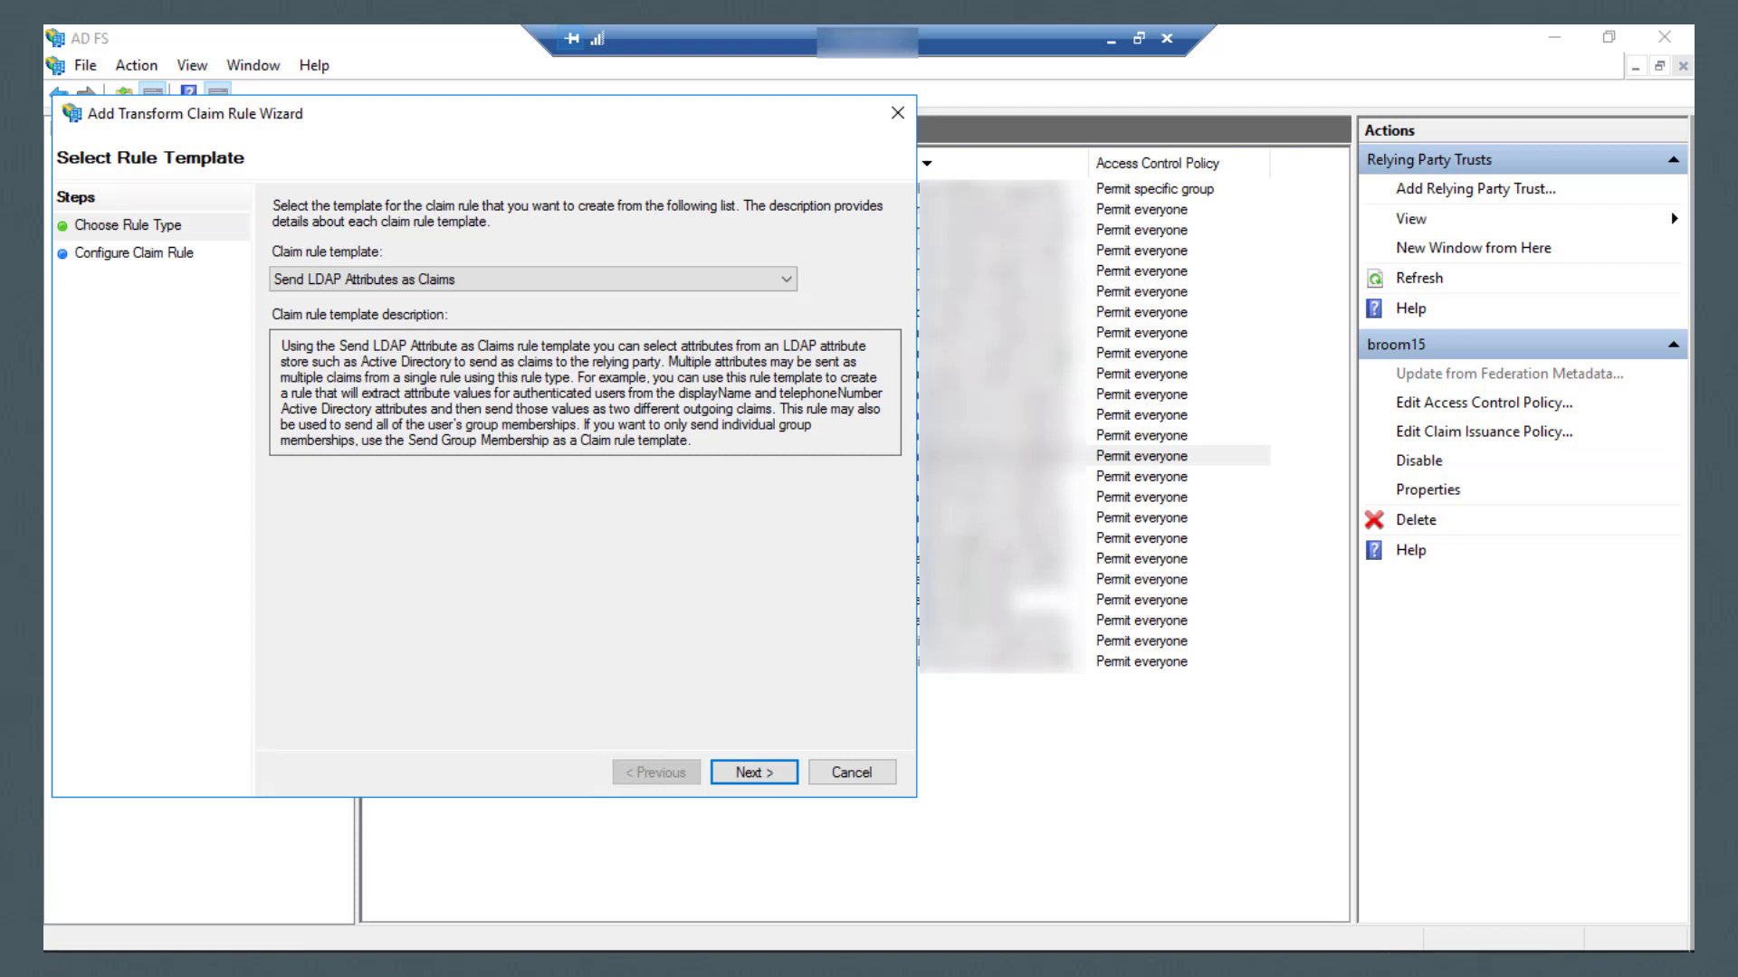
click(533, 280)
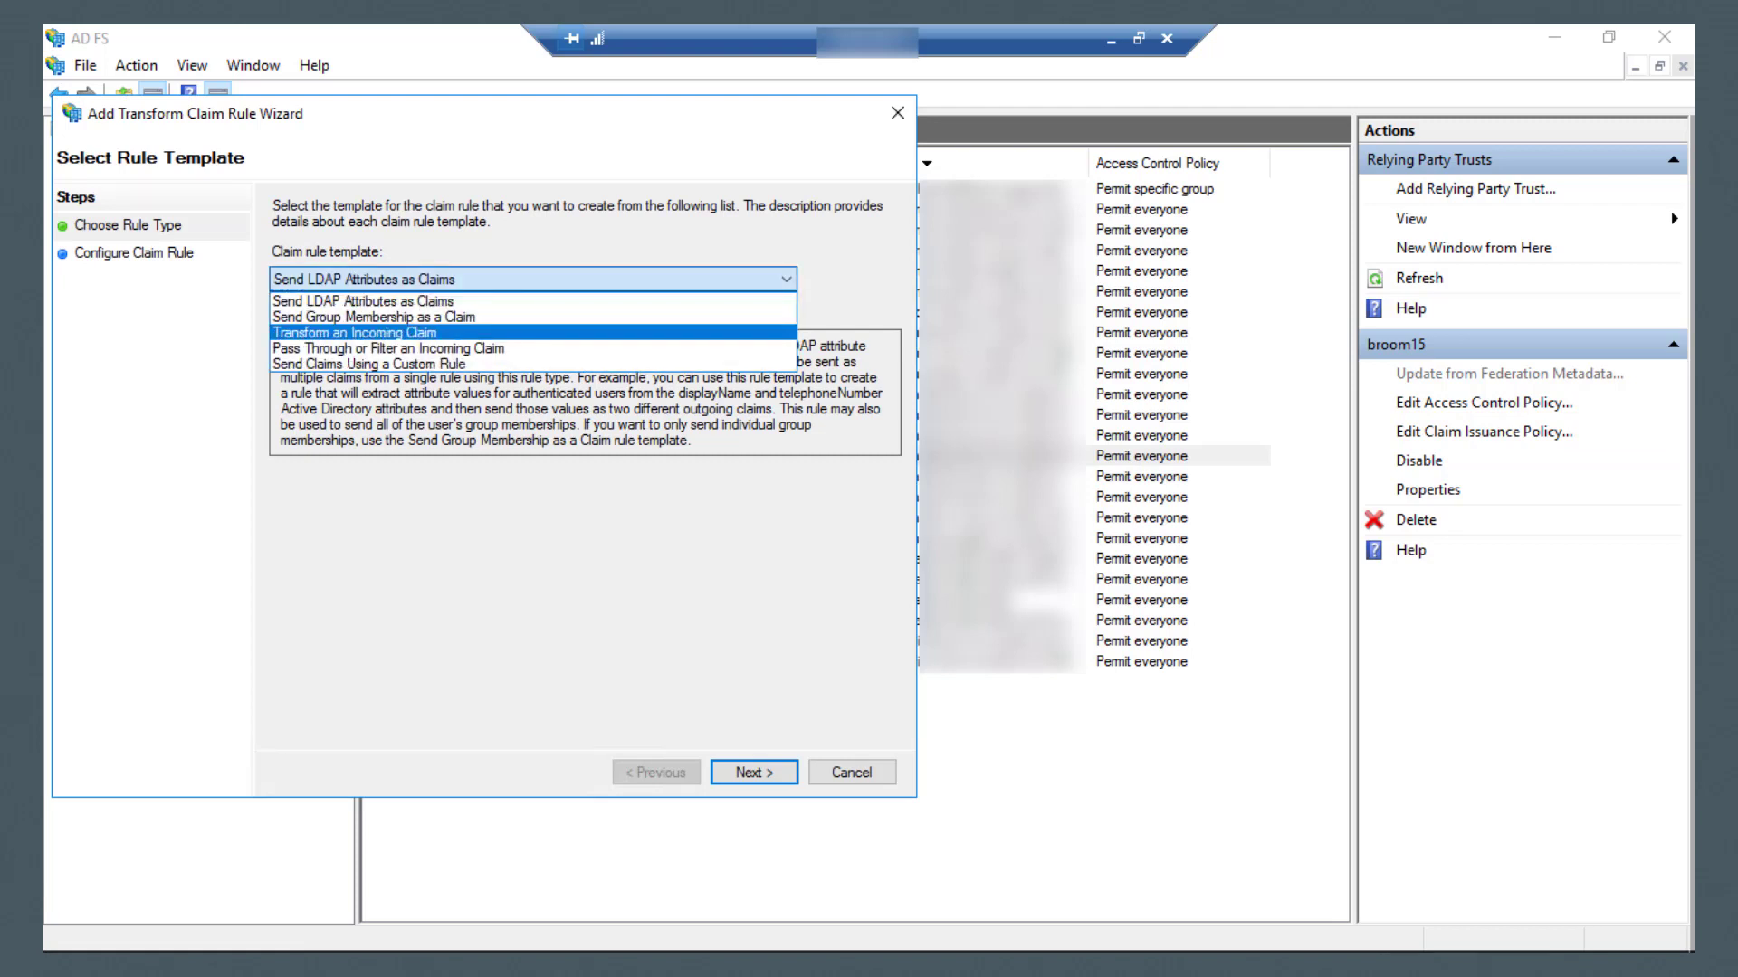
click(435, 333)
key(Return)
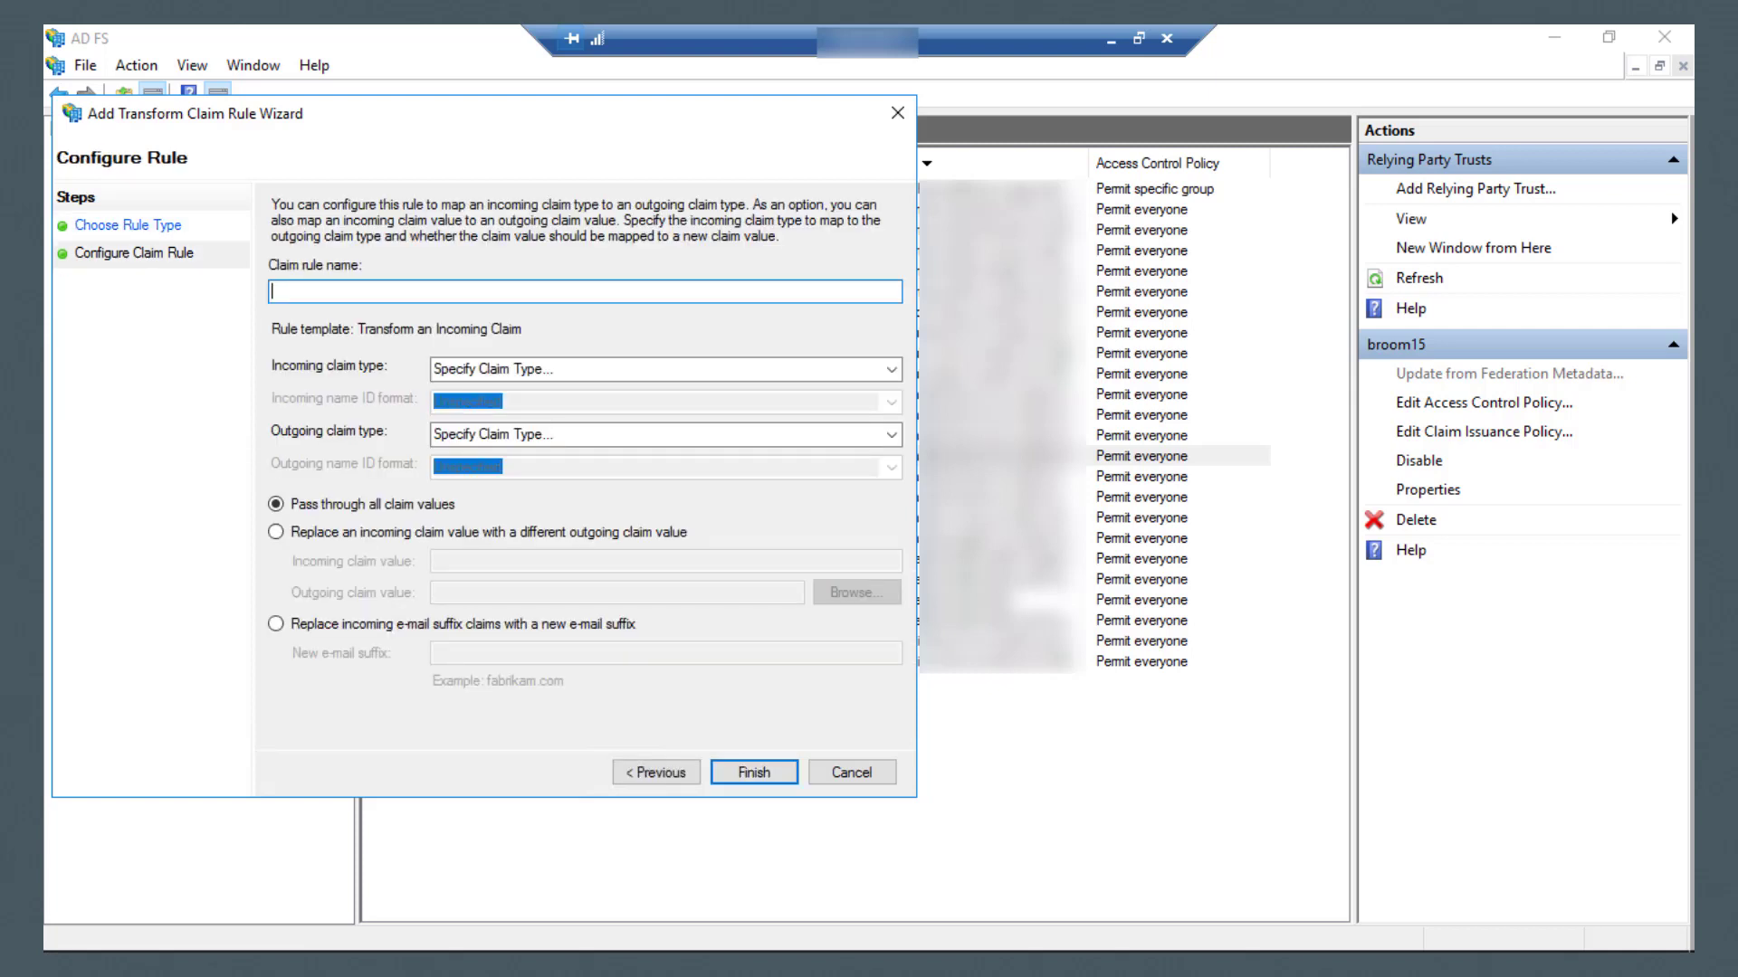
Name the claim rule nameid and set its incoming claim type to Windows account name.
text(nameid)
key(Tab)
key(alt+Down)
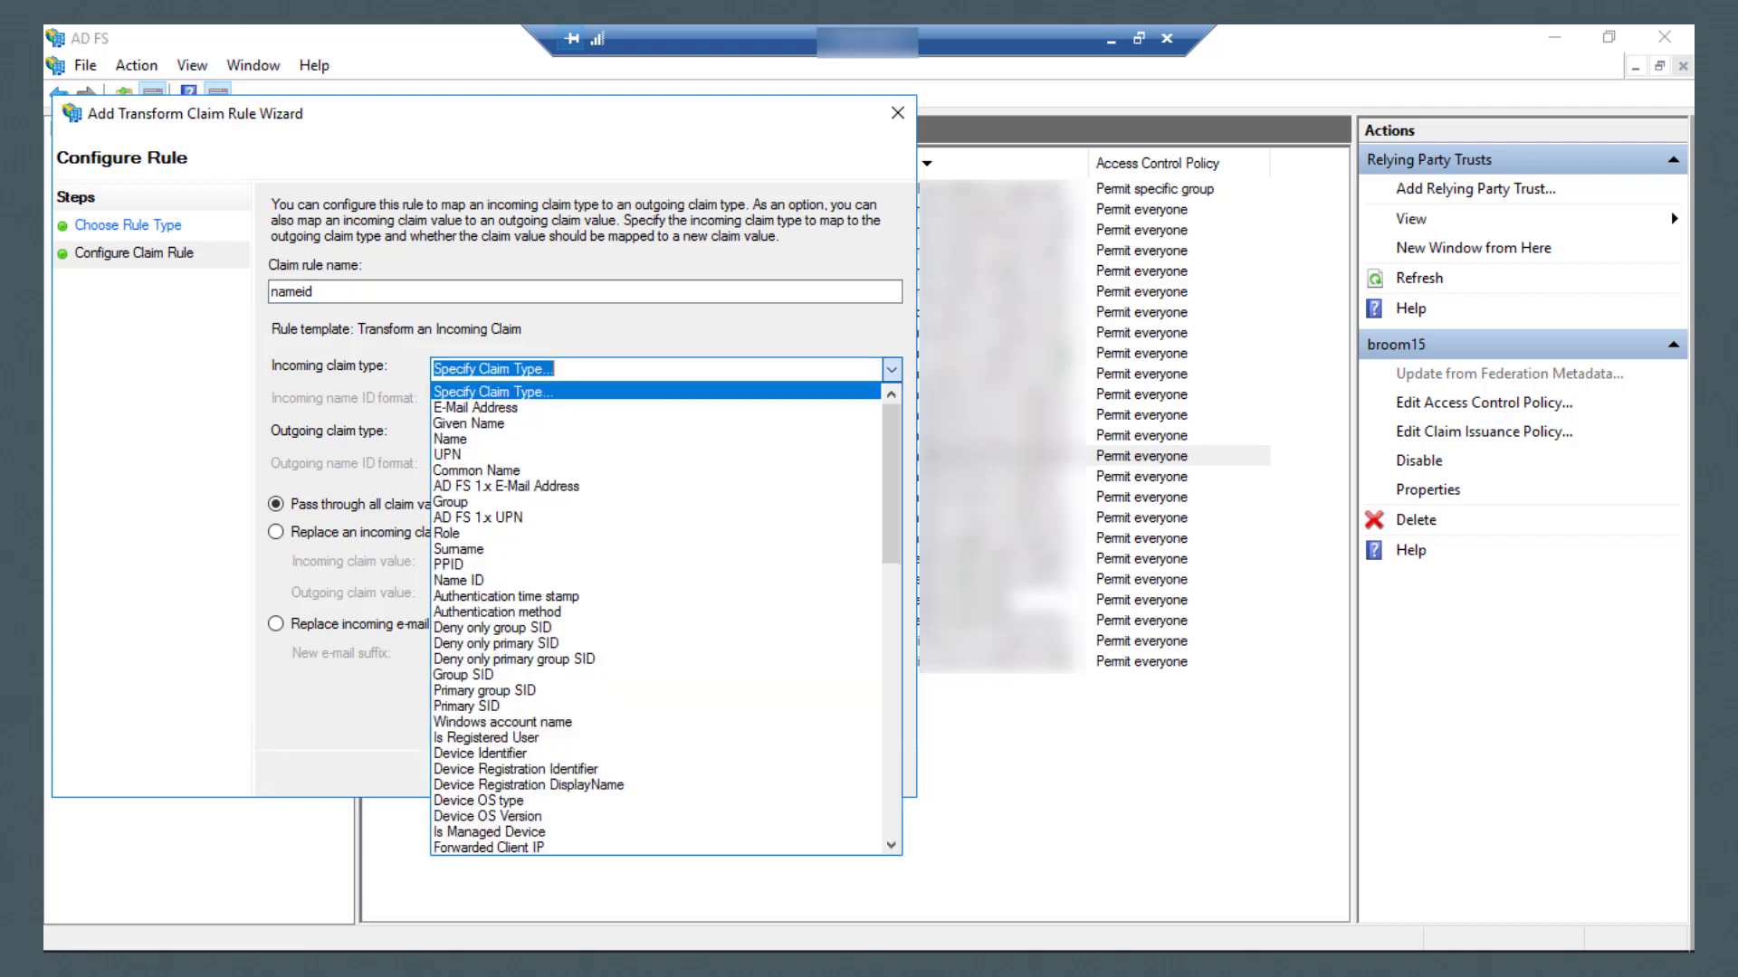
key(Down)
key(Down)
key(Down)
key(Down)
key(Down)
key(Down)
key(Down)
key(Down)
key(Down)
key(Down)
key(Down)
key(Down)
key(Down)
key(Down)
key(Down)
key(Down)
key(Down)
key(Down)
key(Down)
key(Down)
key(Return)
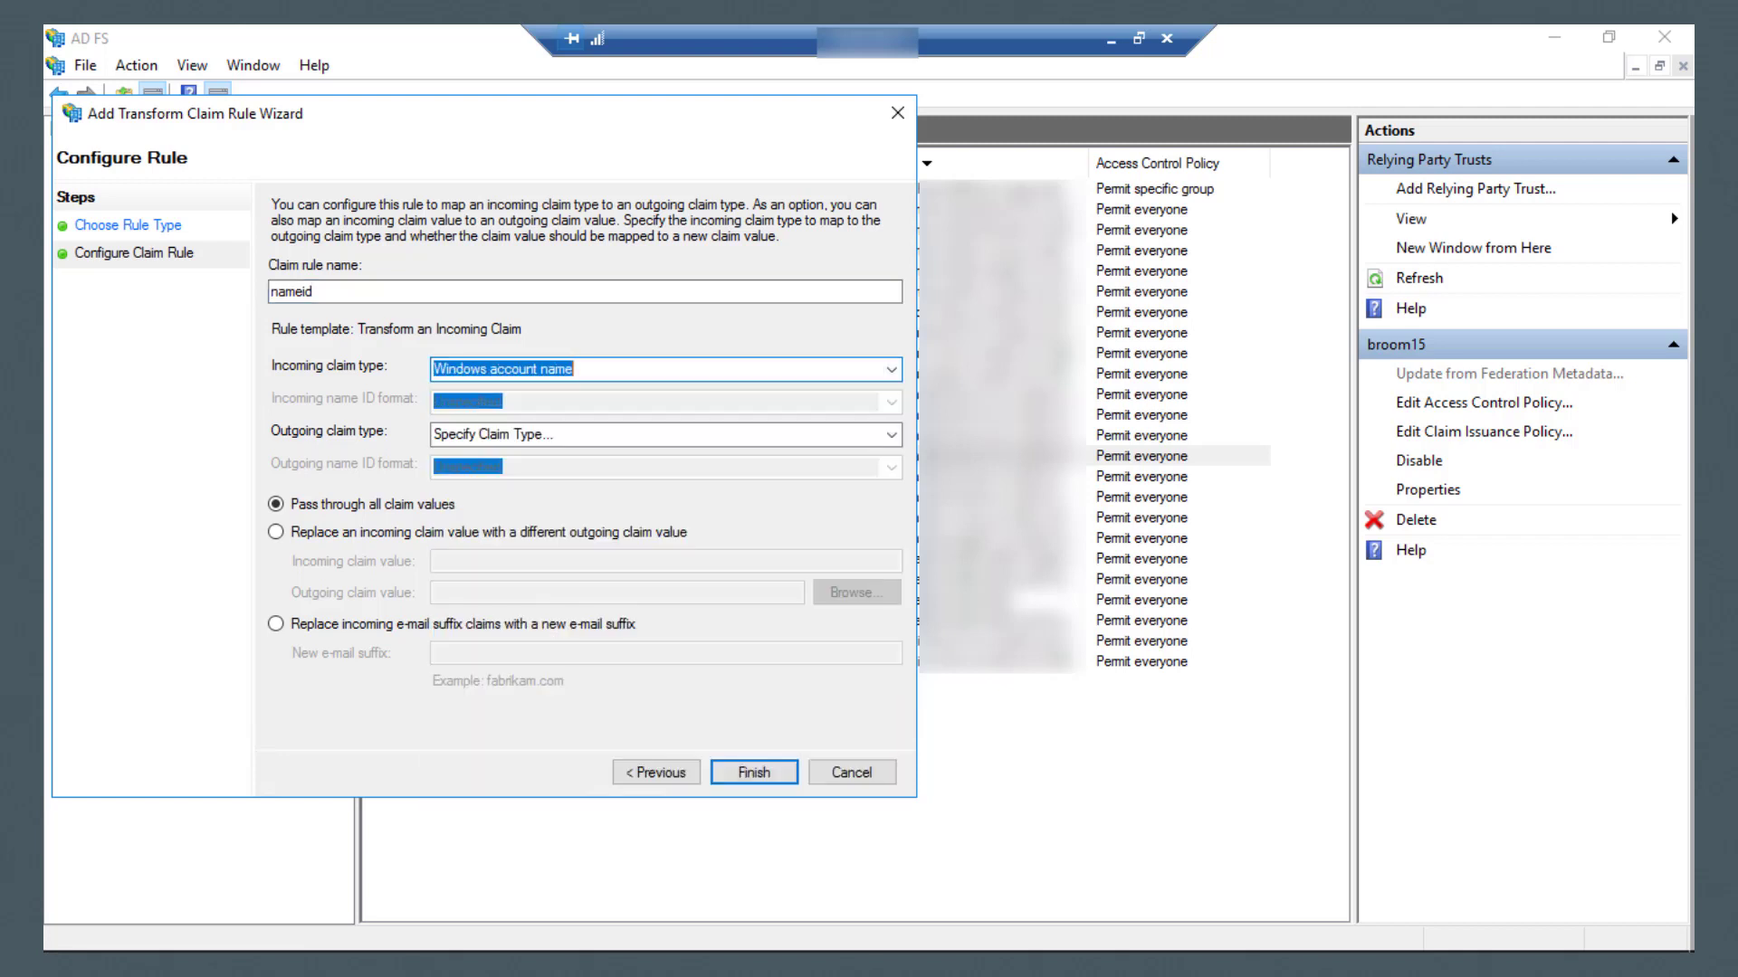
Set the nameid rule's outgoing claim type to Name ID.
key(Tab)
key(alt+Down)
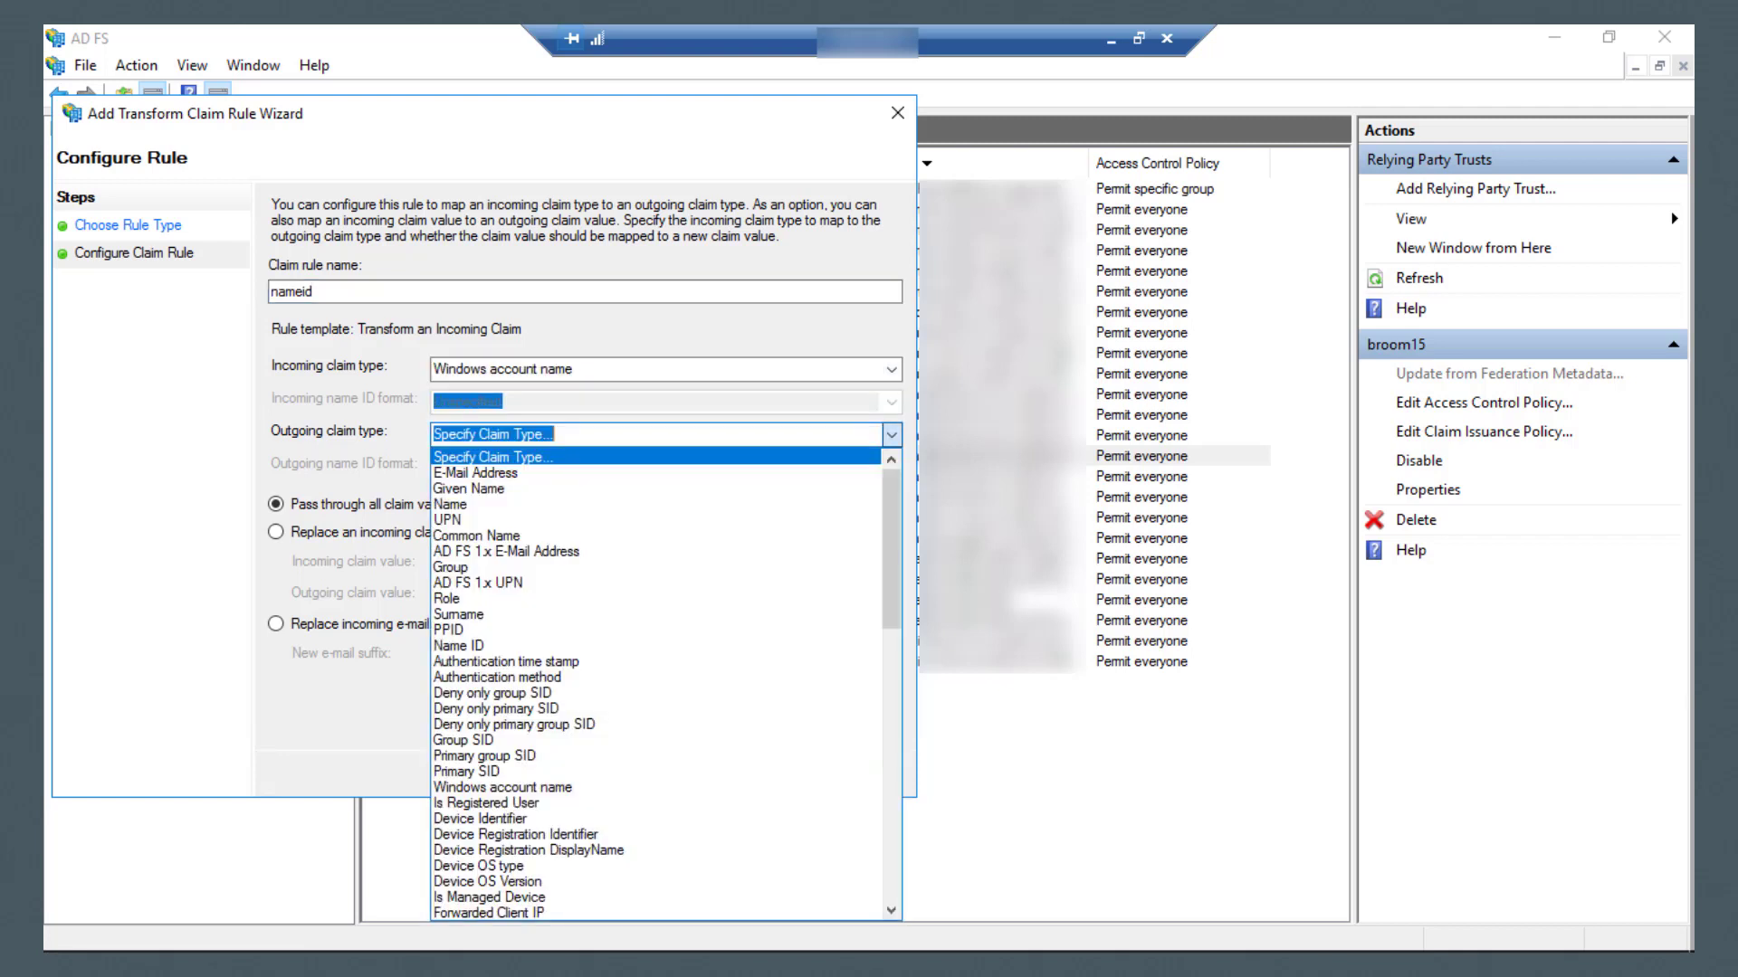
key(Down)
key(Down)
key(Down)
key(Down)
key(Down)
key(Down)
key(Down)
key(Down)
key(Down)
key(Down)
key(Down)
key(Down)
key(Return)
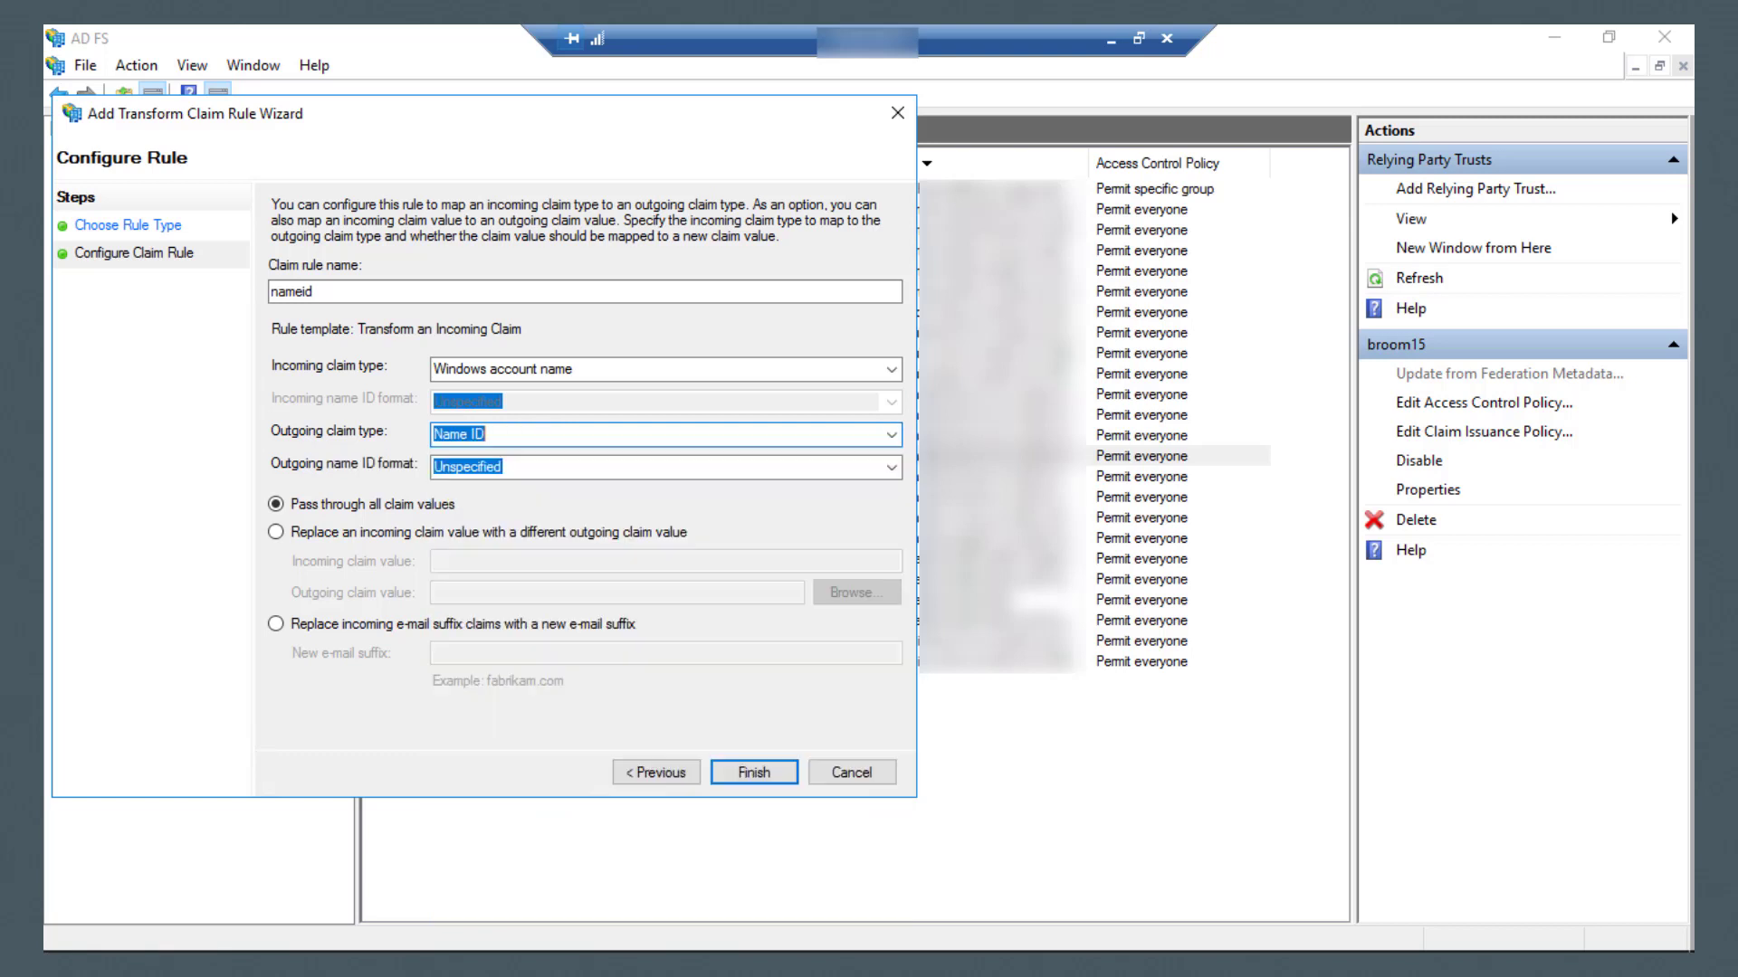
Set the outgoing name ID format to Persistent Identifier and finish the nameid rule.
key(Tab)
key(alt+Down)
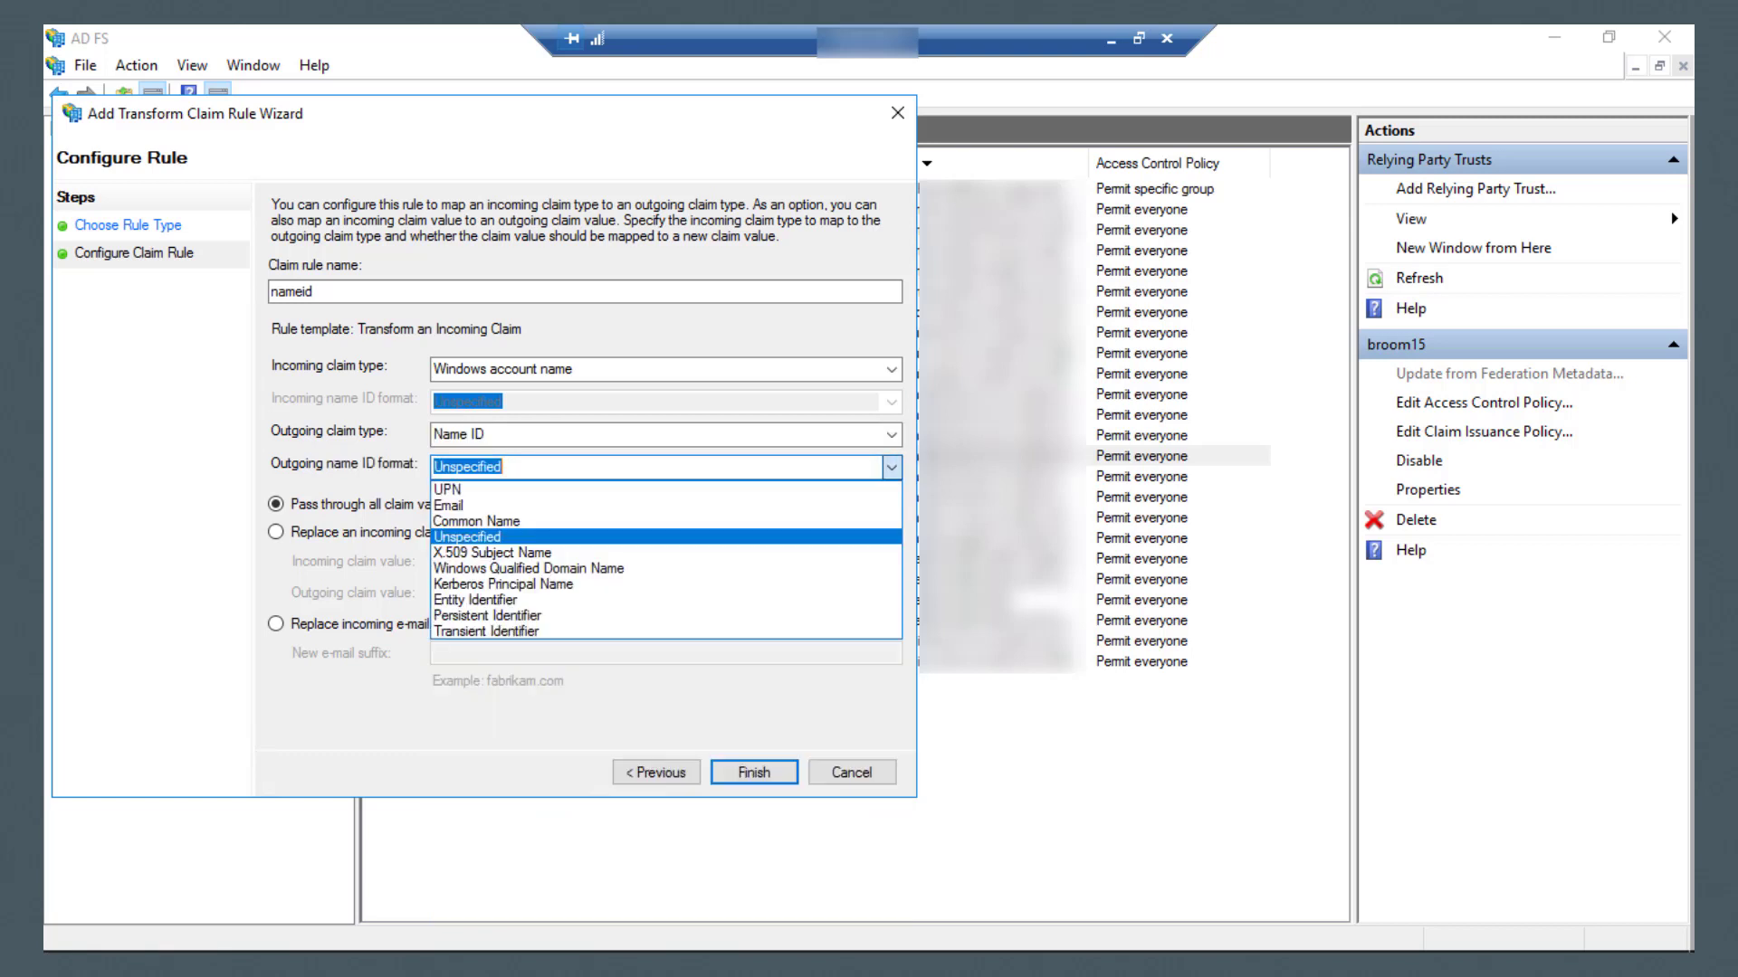
key(Down)
key(Down)
key(Down)
key(Down)
key(Down)
key(Return)
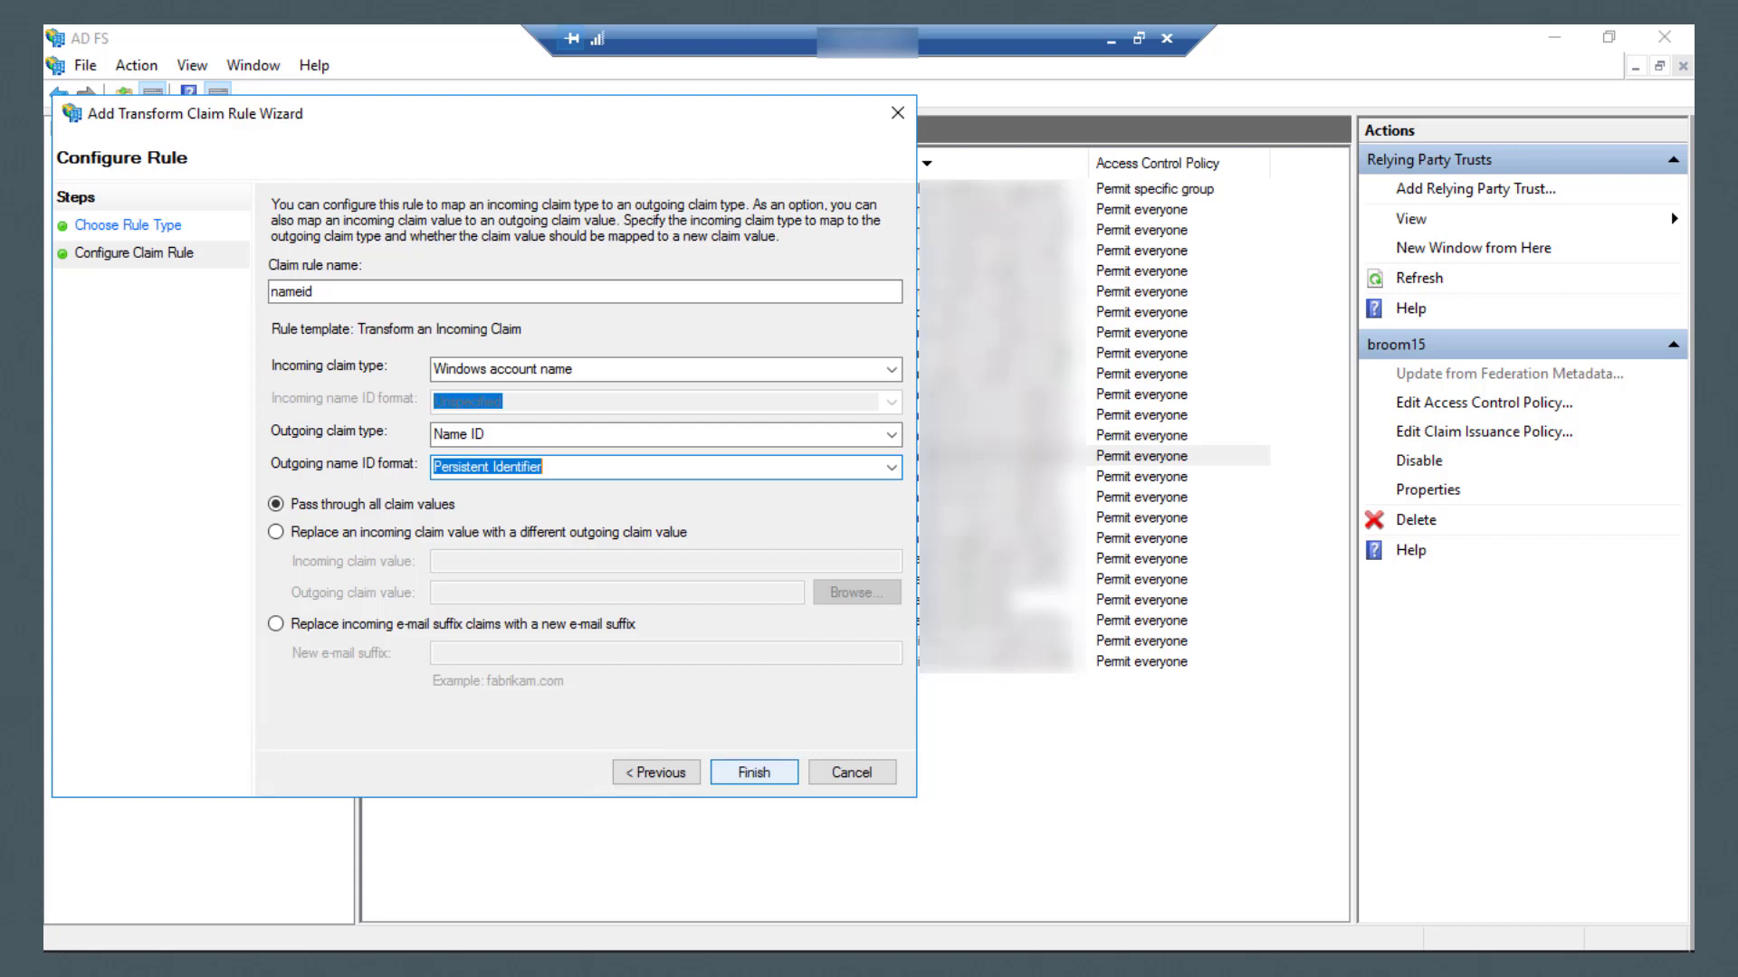
key(Return)
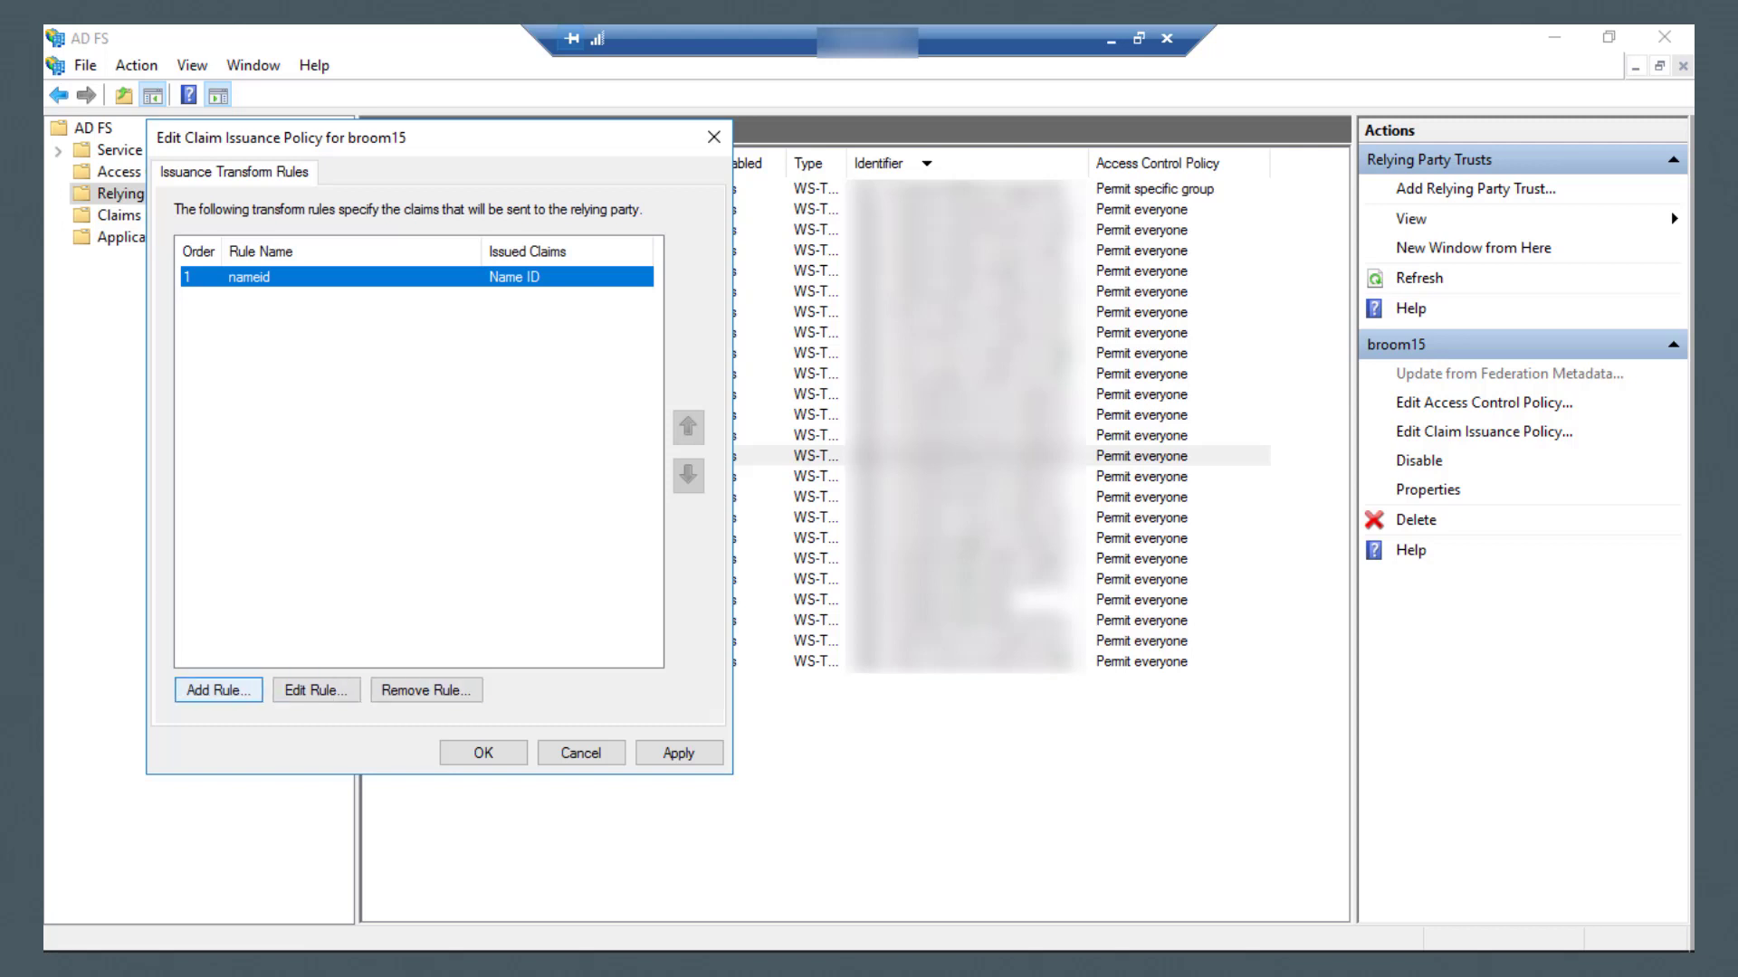
Start a second issuance transform rule for broom15 using the Send Claims Using a Custom Rule template.
click(218, 691)
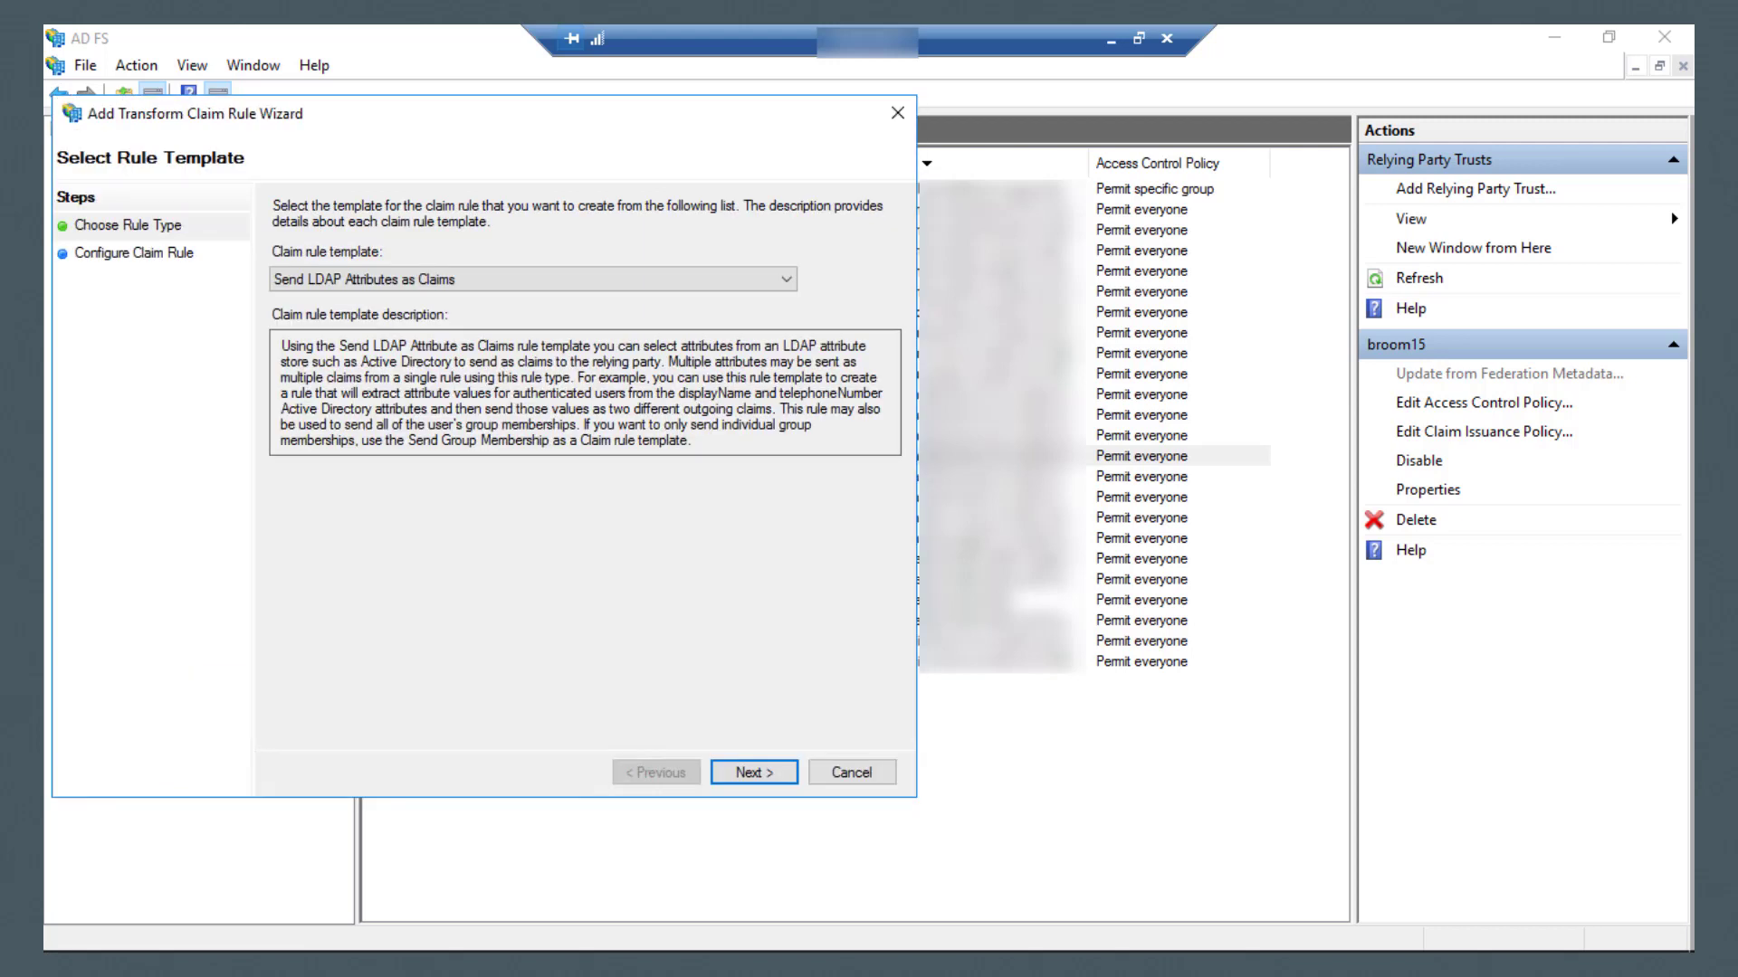
click(533, 280)
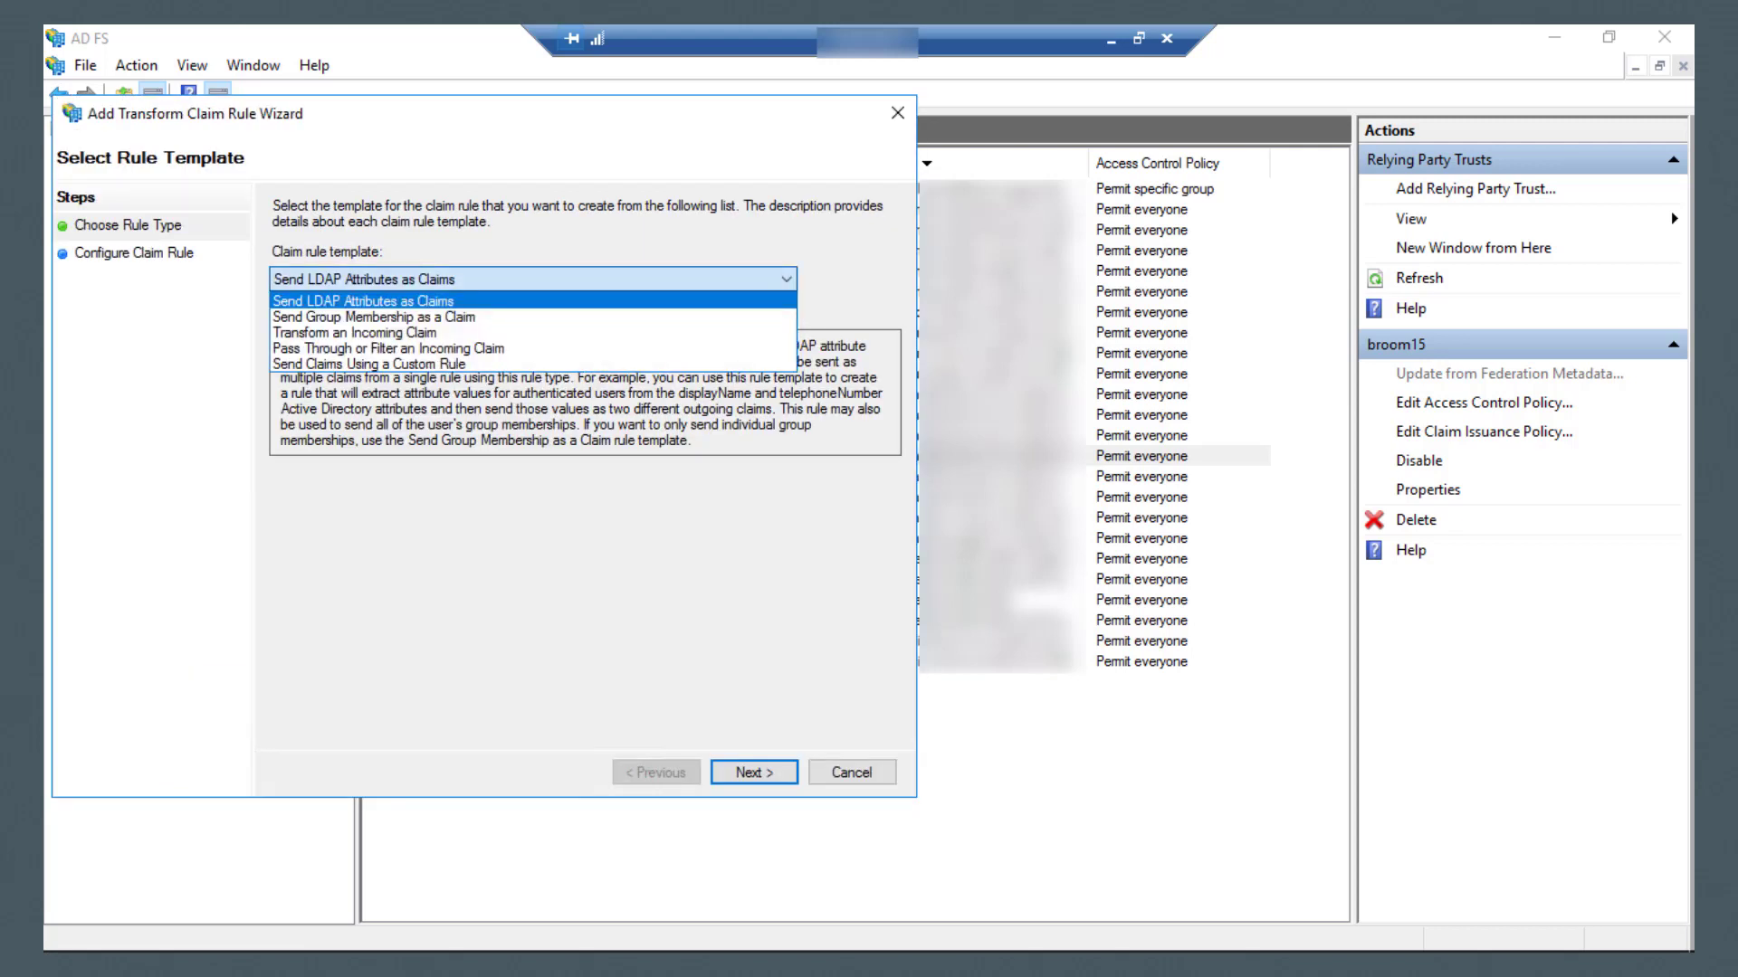
key(Down)
key(Down)
key(Down)
key(Down)
key(Return)
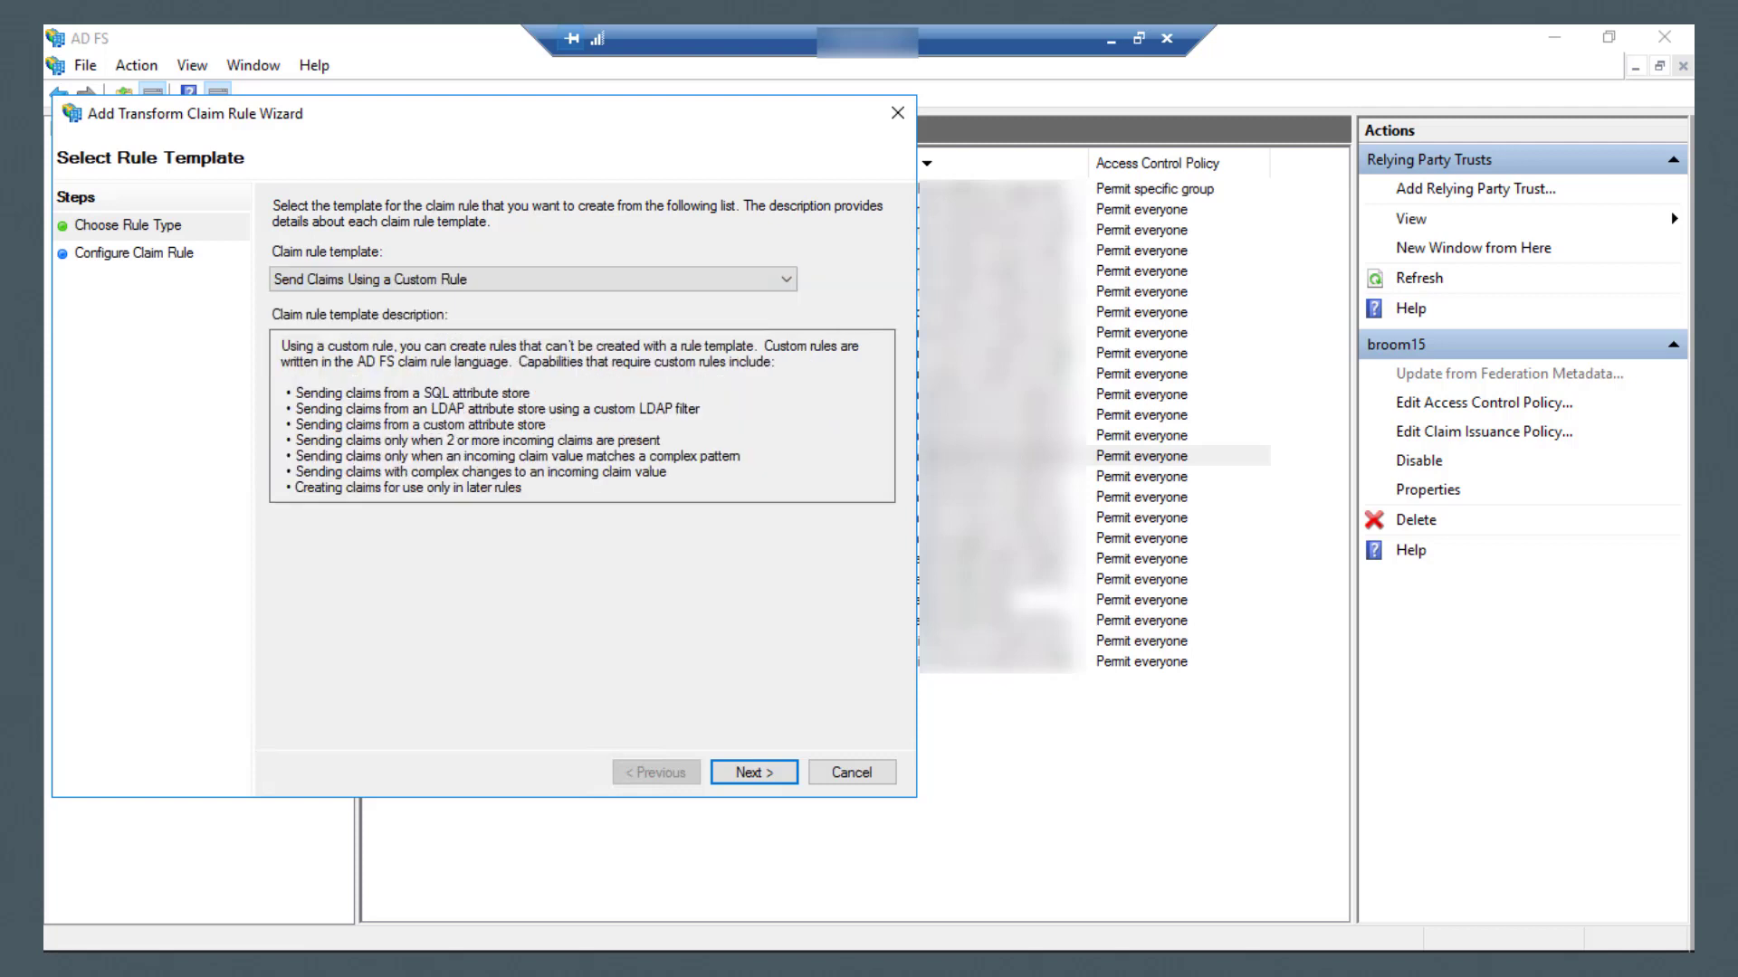
key(Return)
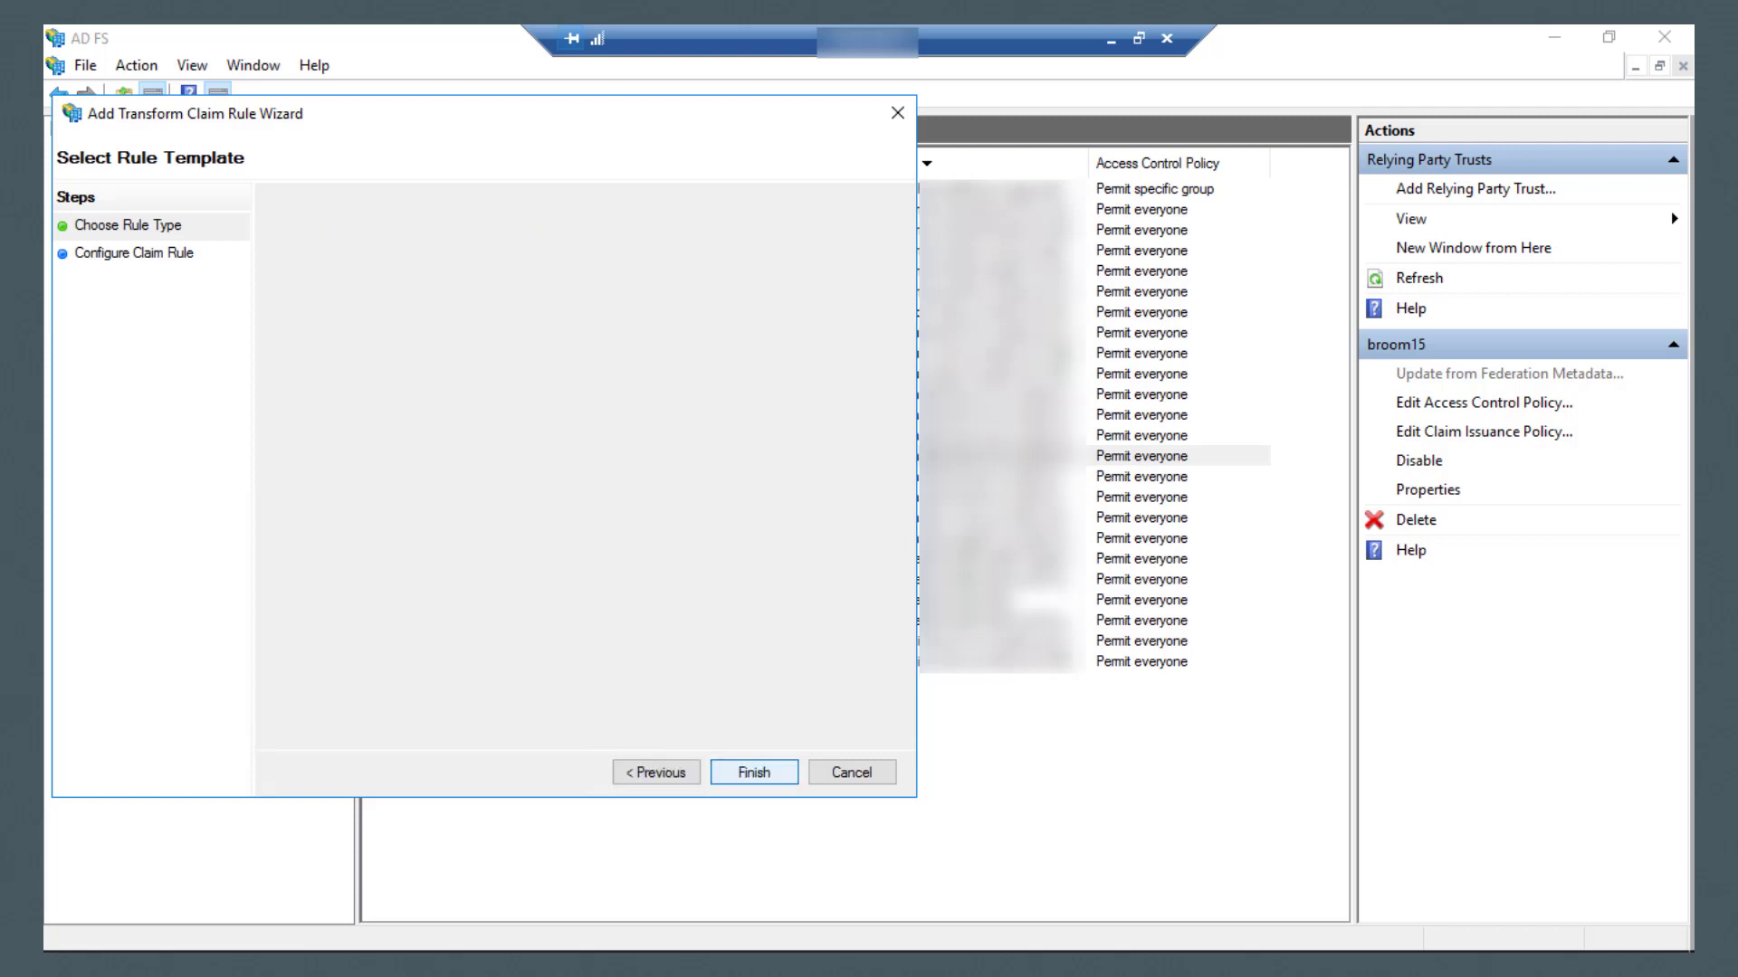
Create the rule groups with the pasted custom rule issuing Active Directory tokenGroups as the groupName claim, and apply the policy.
text(groups)
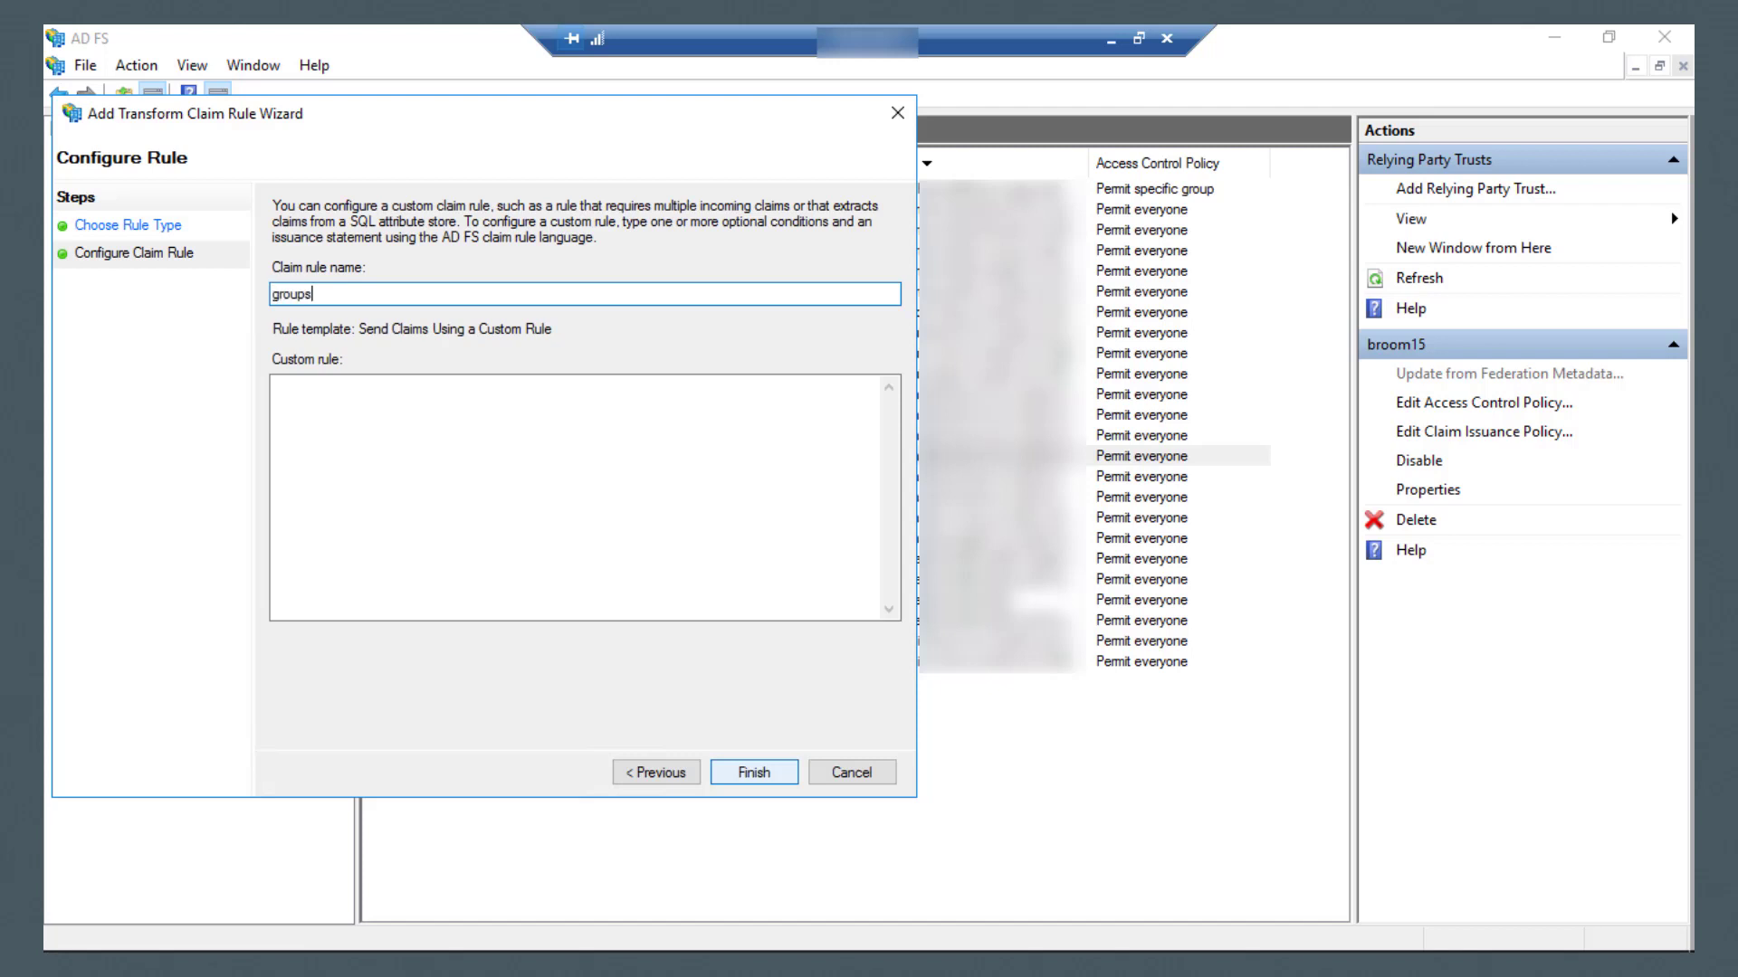
right_click(636, 484)
click(688, 589)
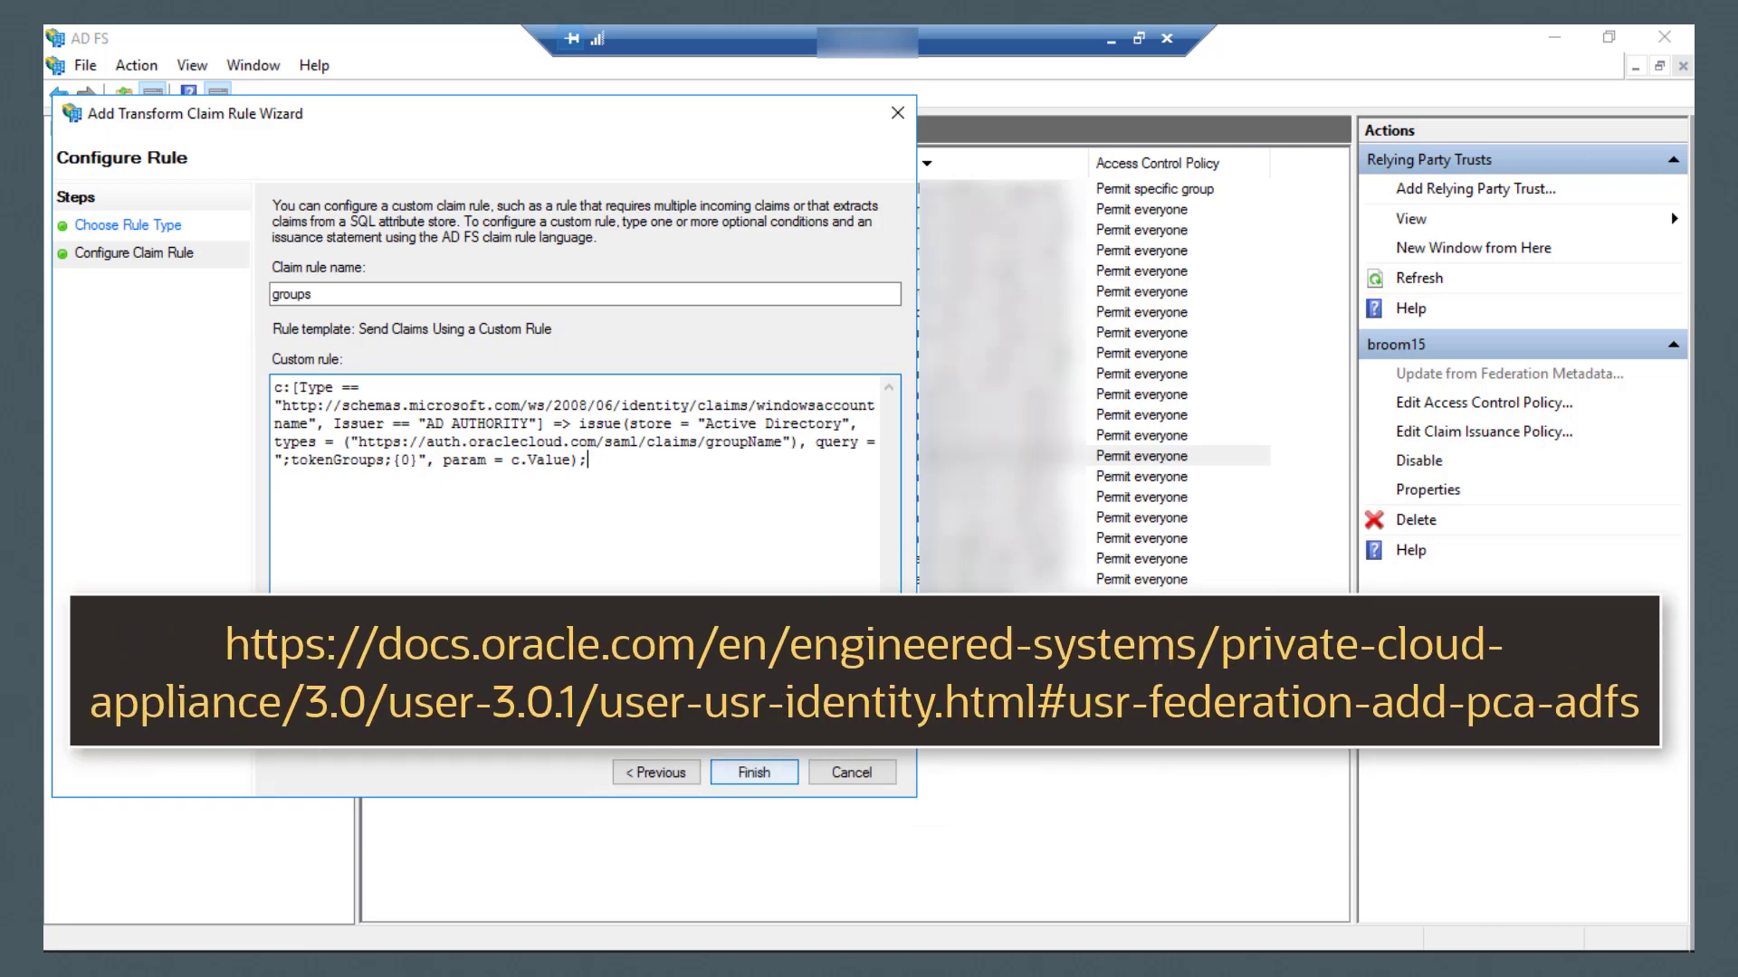
click(753, 773)
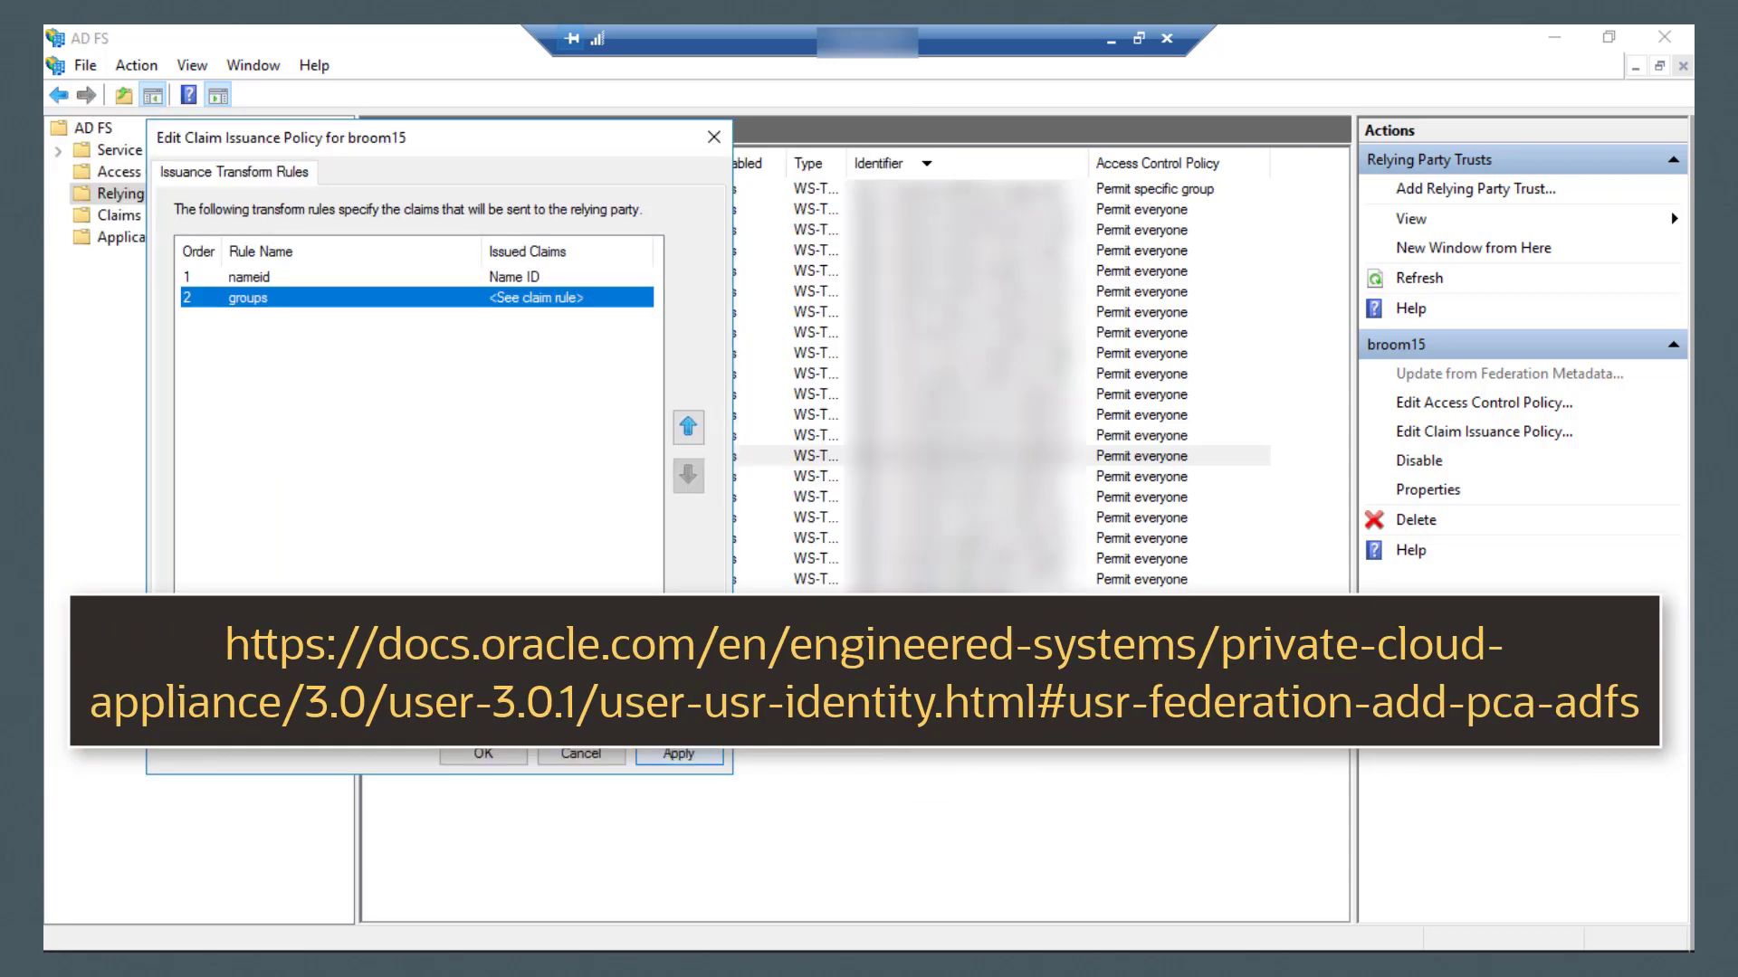
click(679, 754)
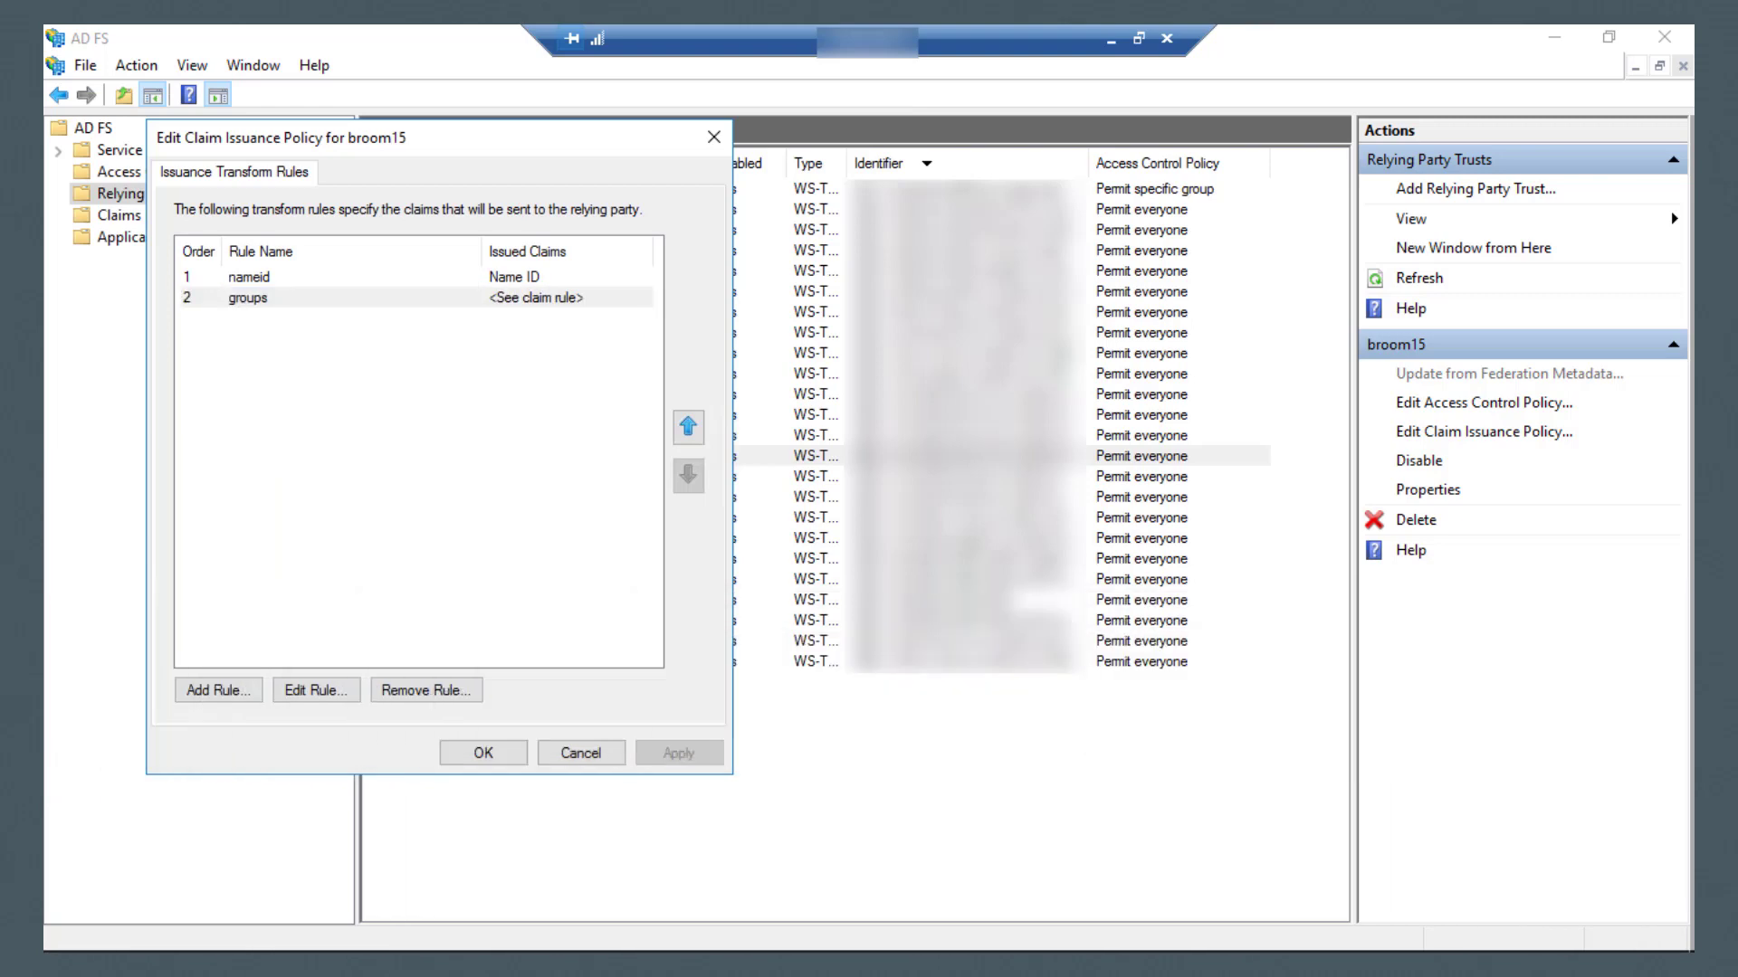
key(Return)
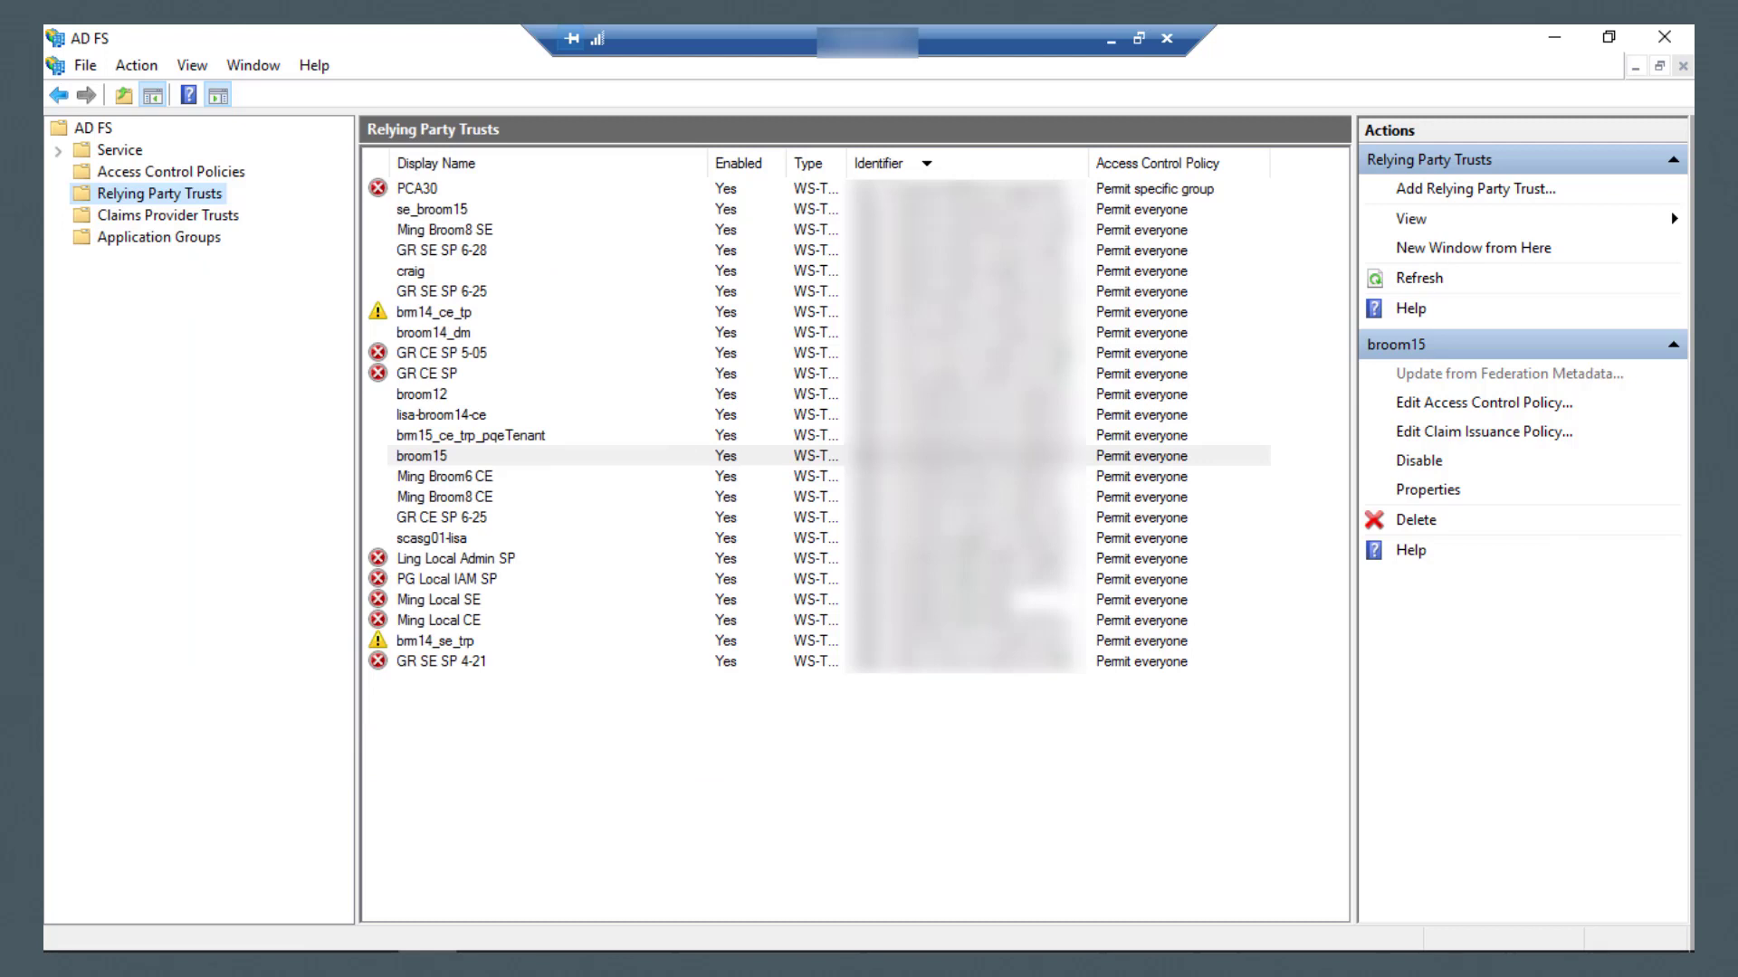
Switch to Windows PowerShell, set broom15's EncryptionCertificateRevocationCheck and SigningCertificateRevocationCheck to None with Set-AdfsRelyingPartyTrust, and minimize the window.
key(alt+Tab)
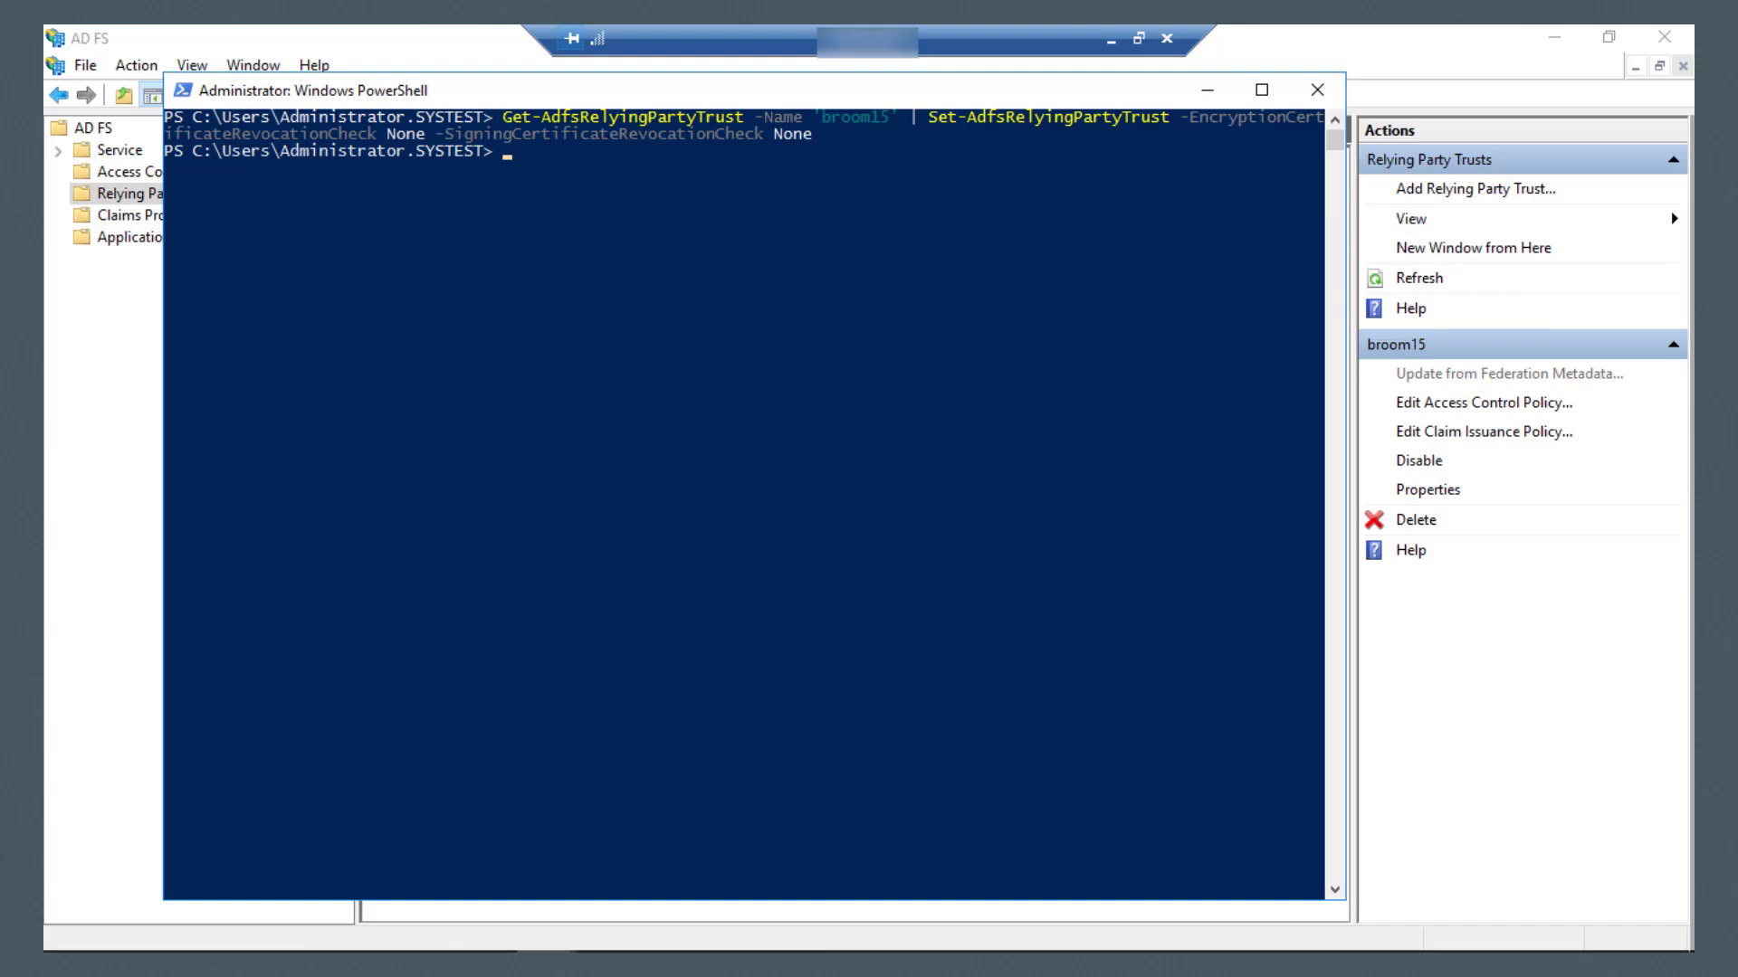
click(1208, 90)
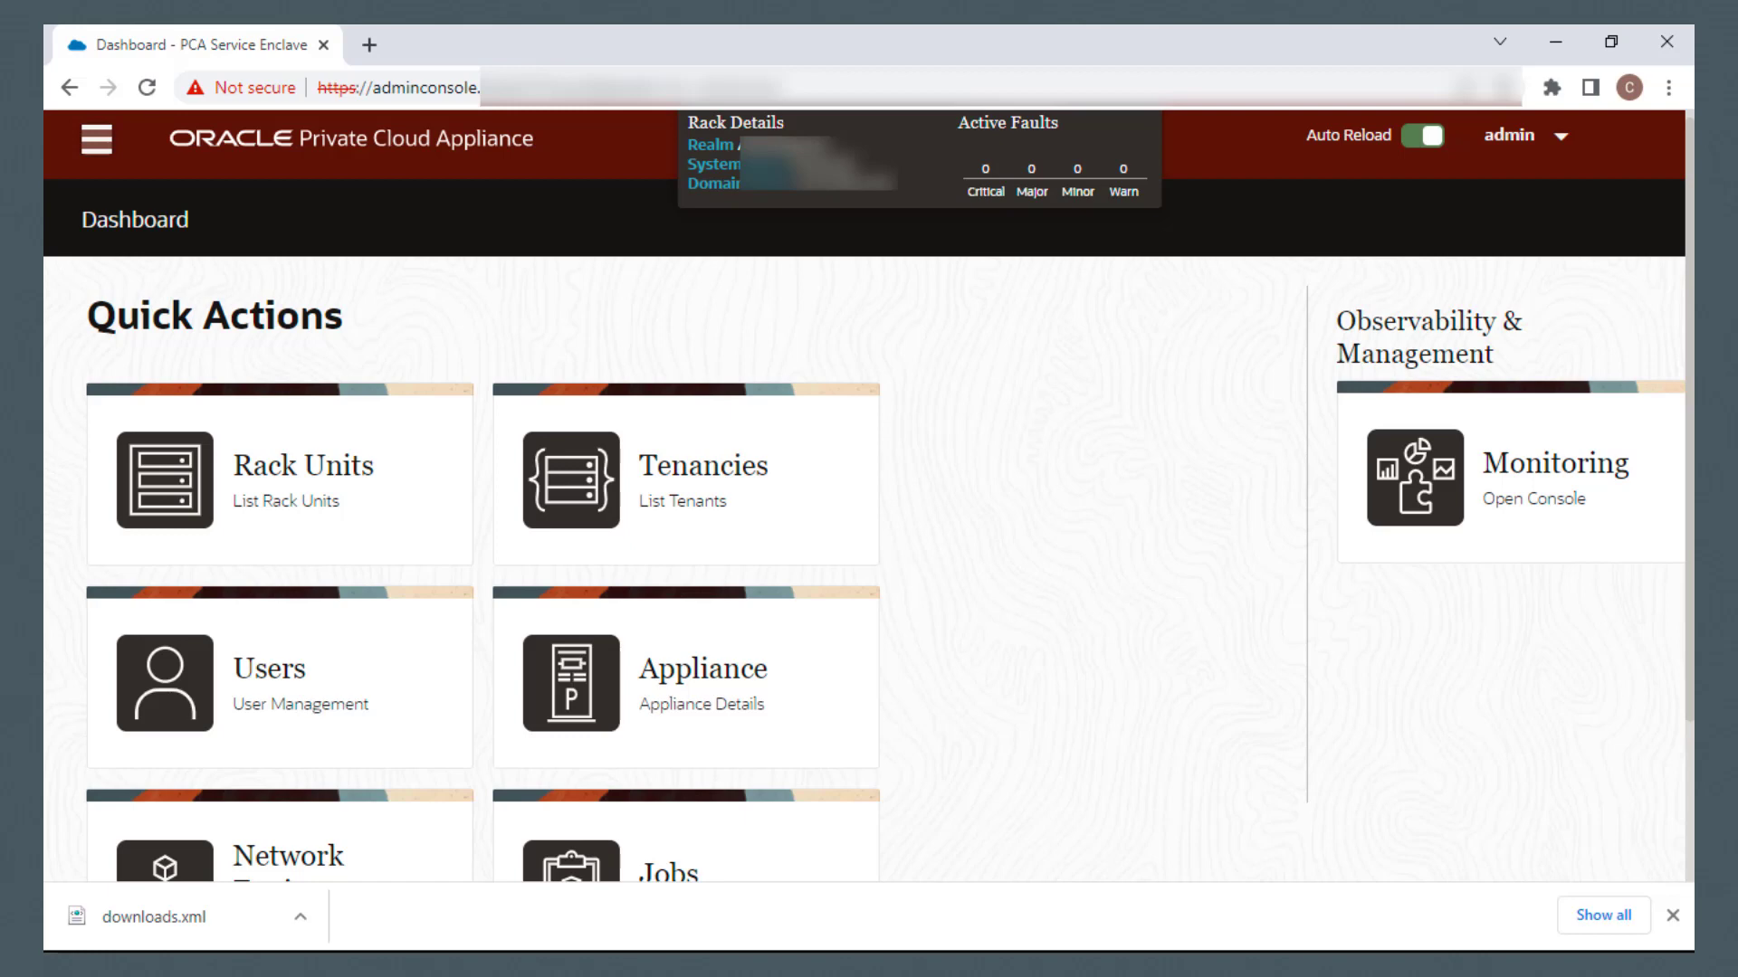
In the PCA Service Enclave console, go to Identity Providers and view the appliance's federation metadata document.
click(97, 140)
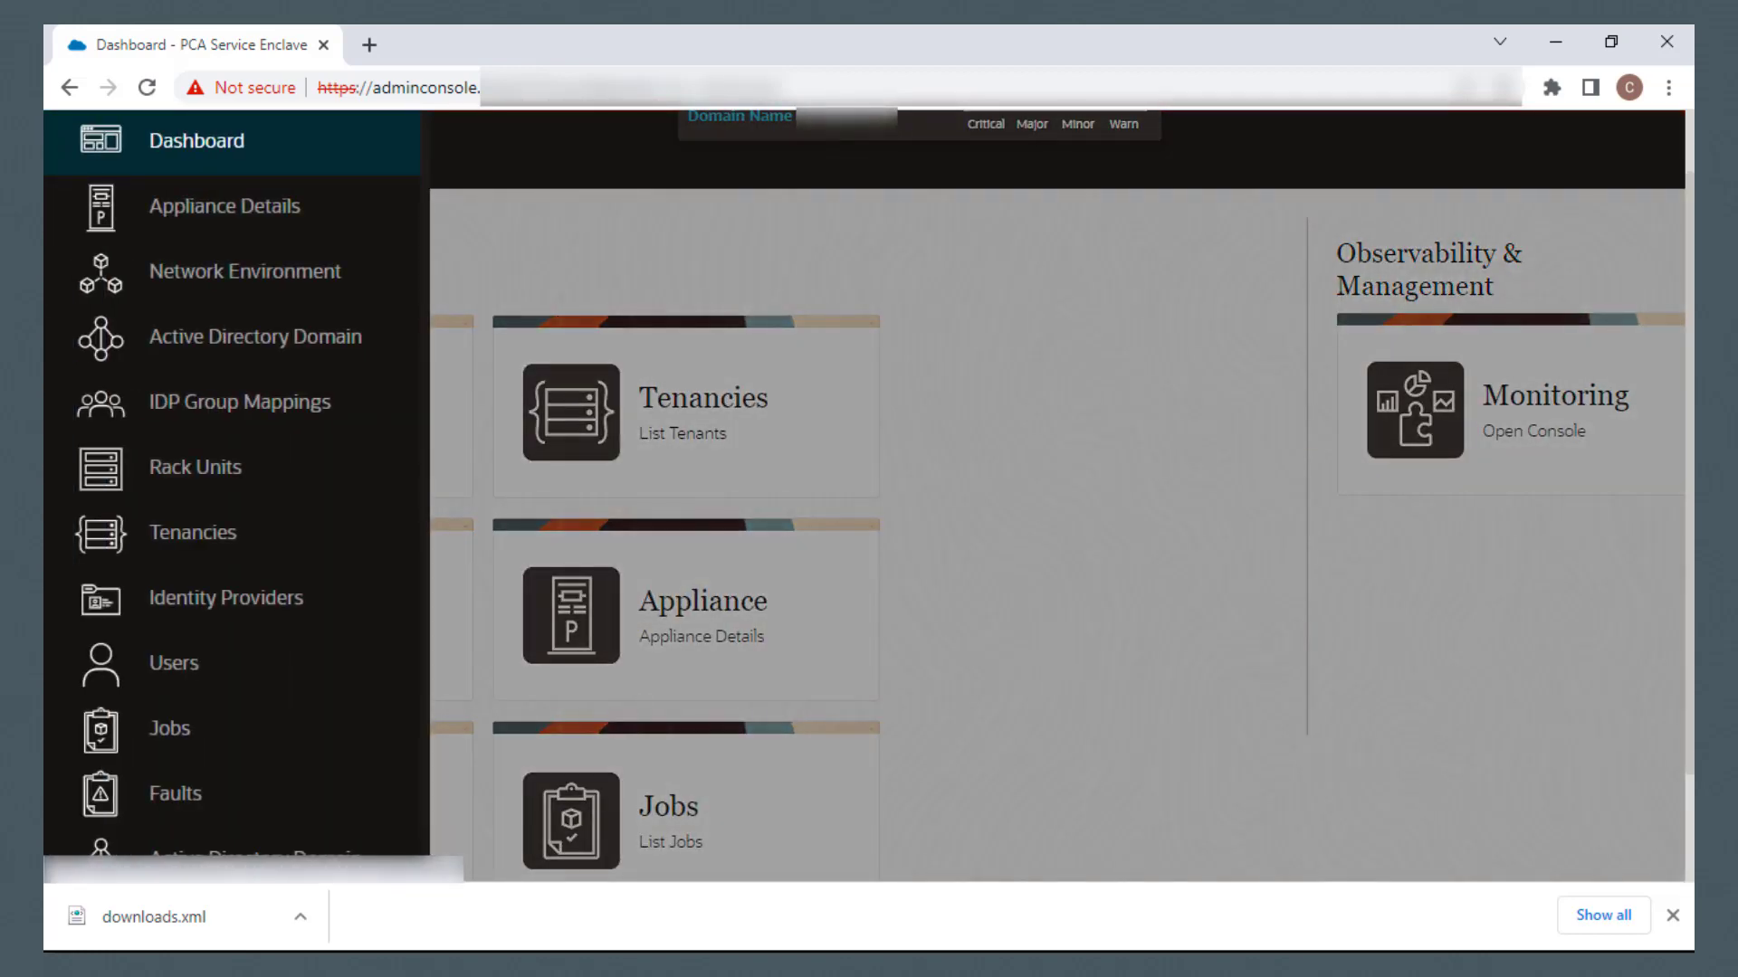
click(225, 597)
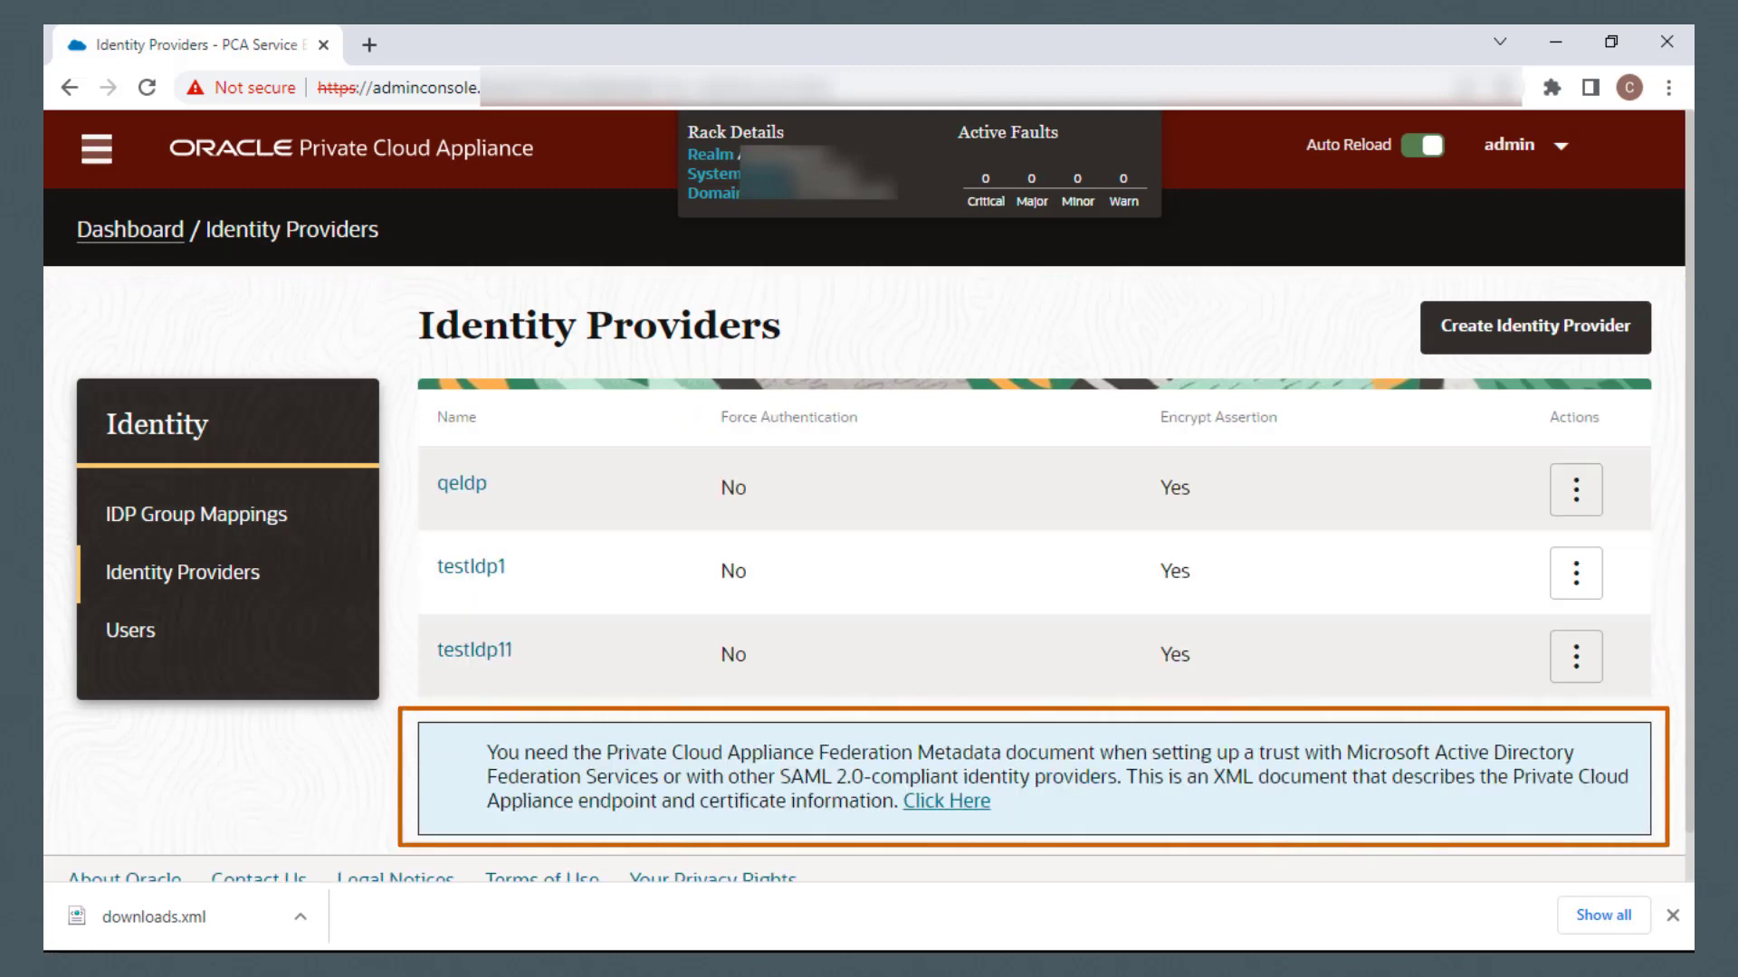
click(947, 801)
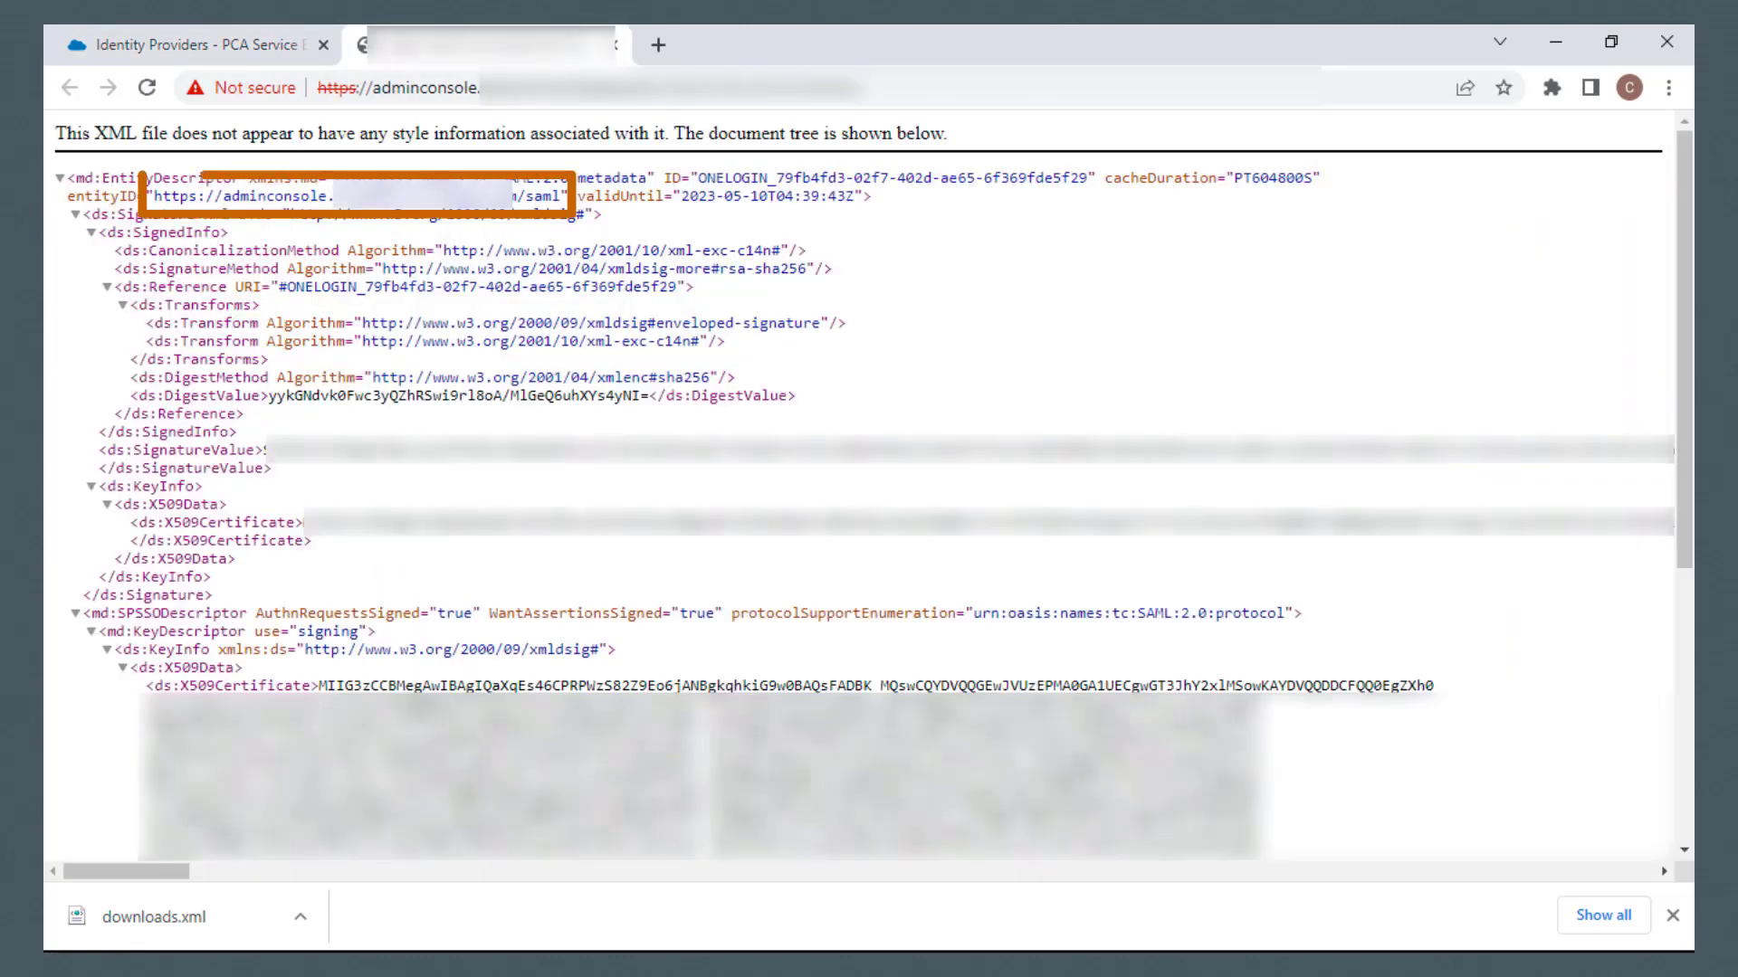